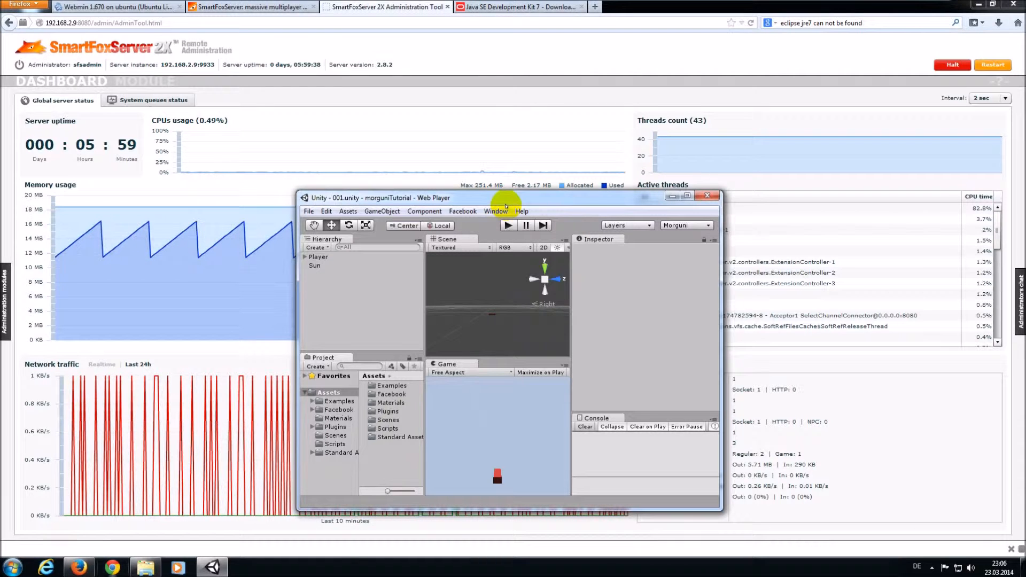
Step: Minimize the Unity editor and look up the 2.8.2 server patch among the SmartFoxServer 2X download updates
left_click_drag(506, 204, 498, 170)
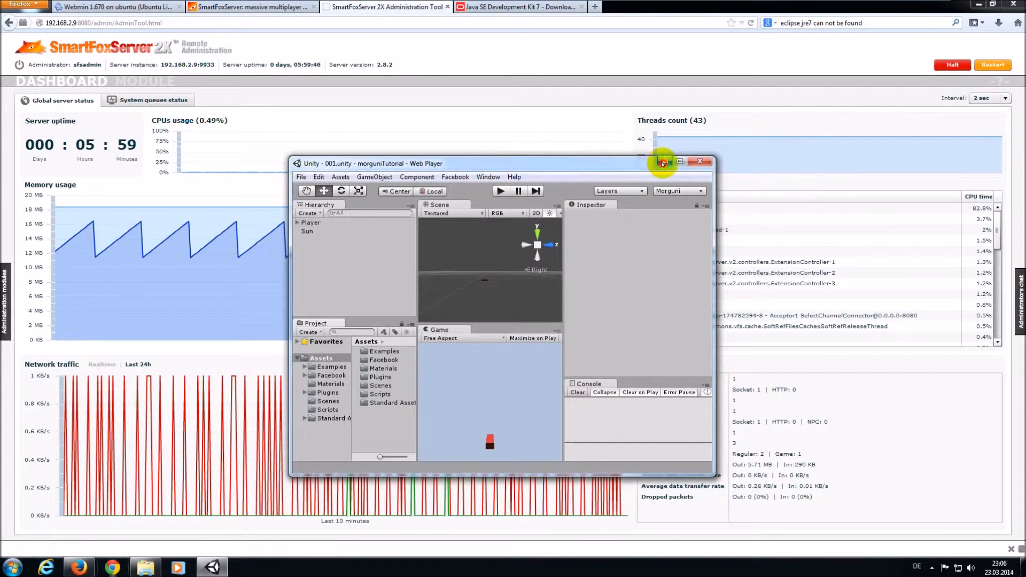
left_click(665, 161)
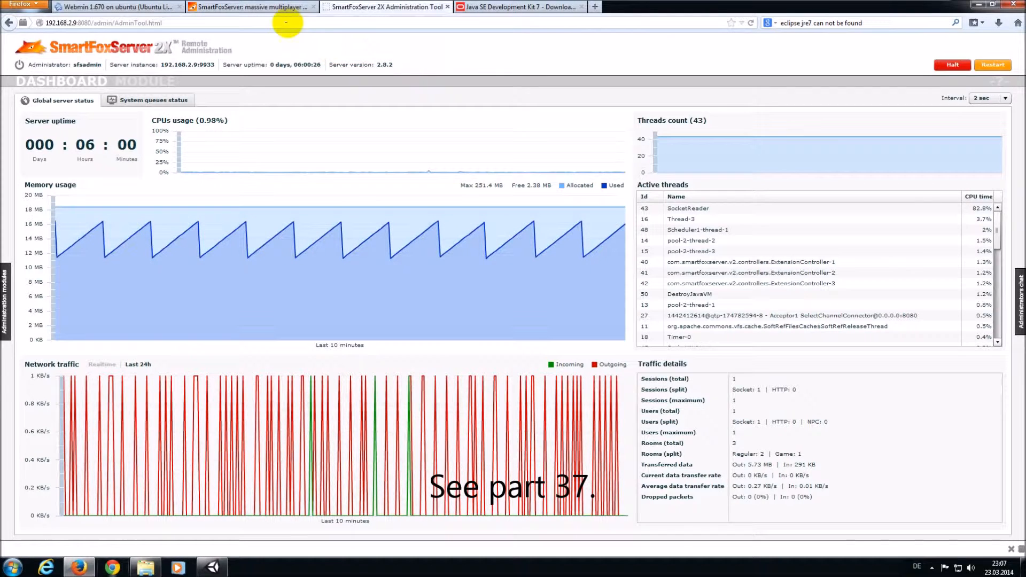
left_click(260, 8)
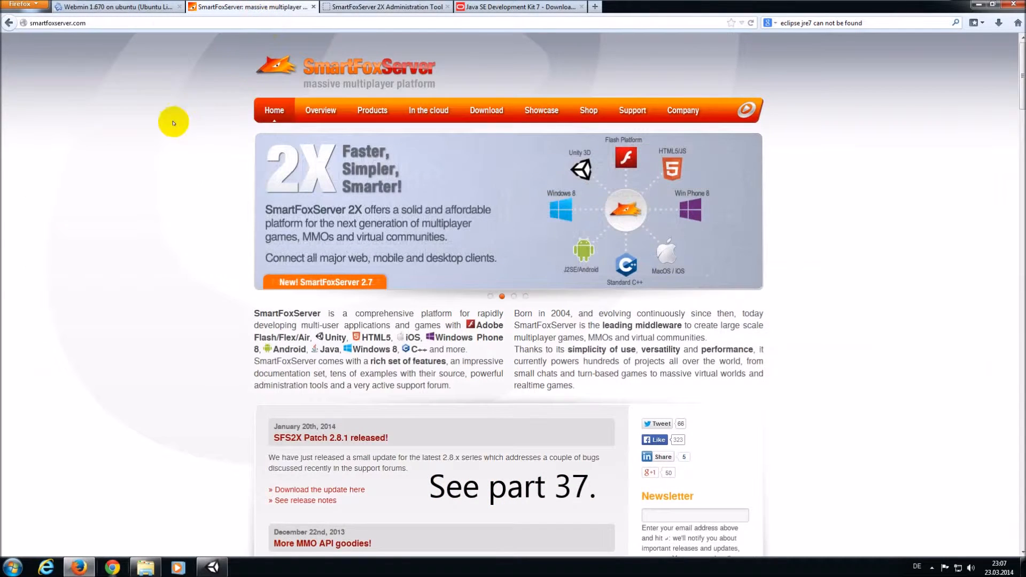
mouse_move(503, 116)
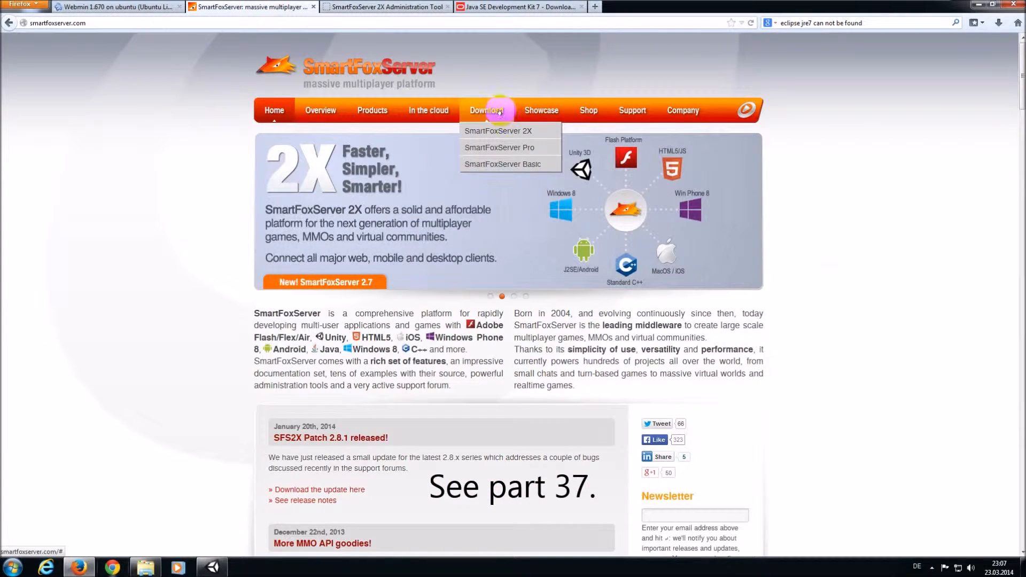
left_click(495, 131)
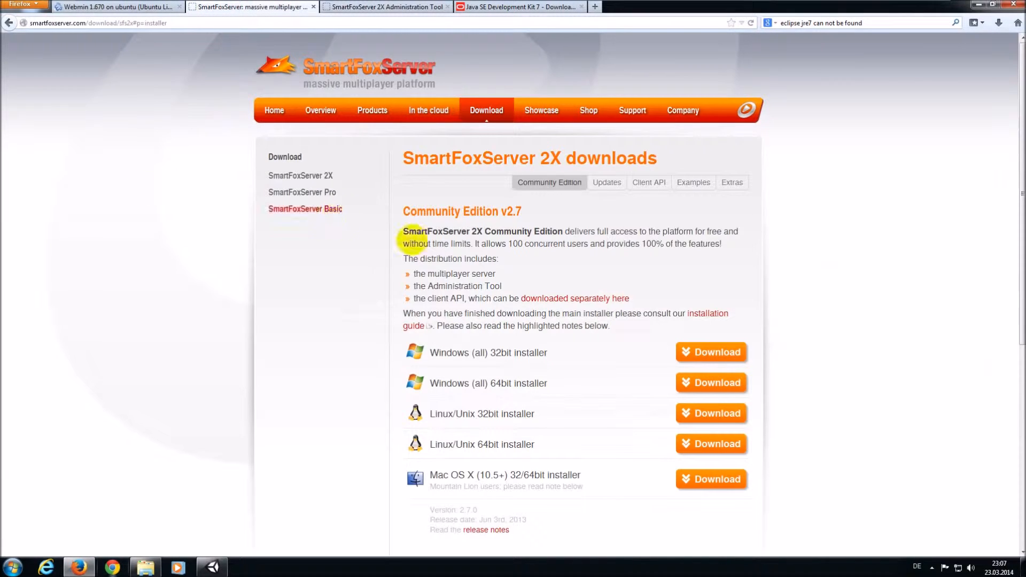
left_click(609, 182)
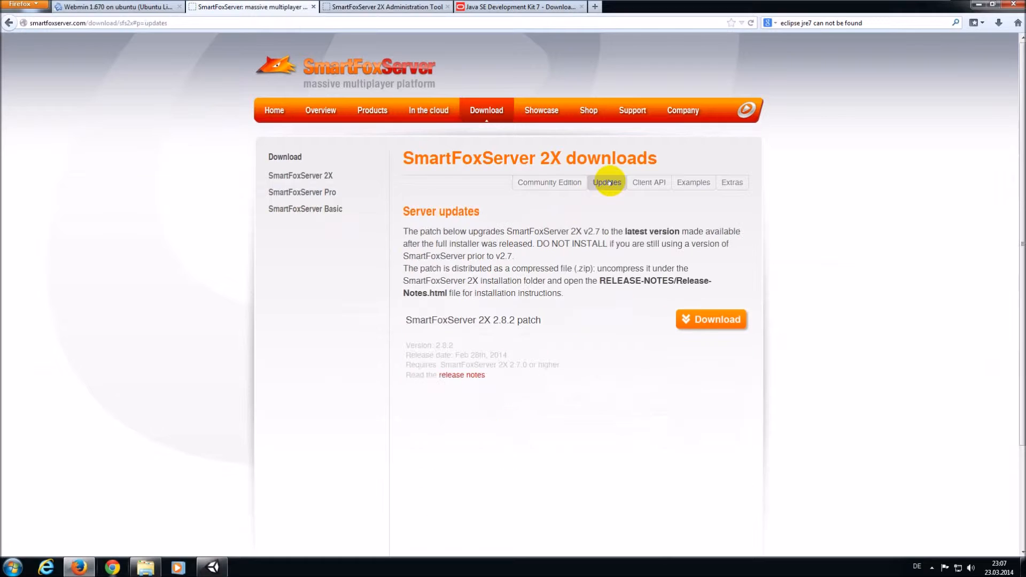
left_click_drag(522, 320, 536, 320)
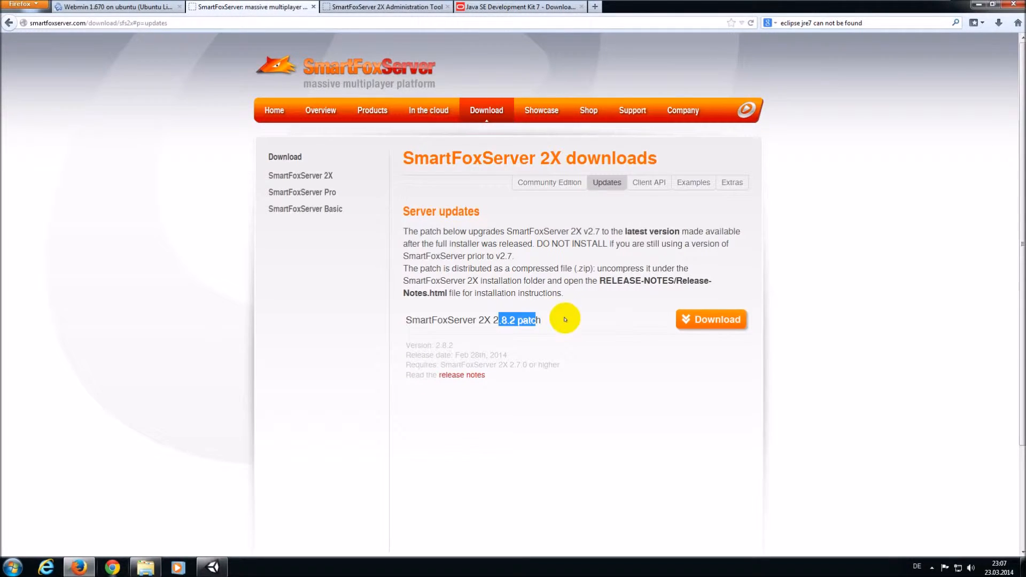
left_click(554, 315)
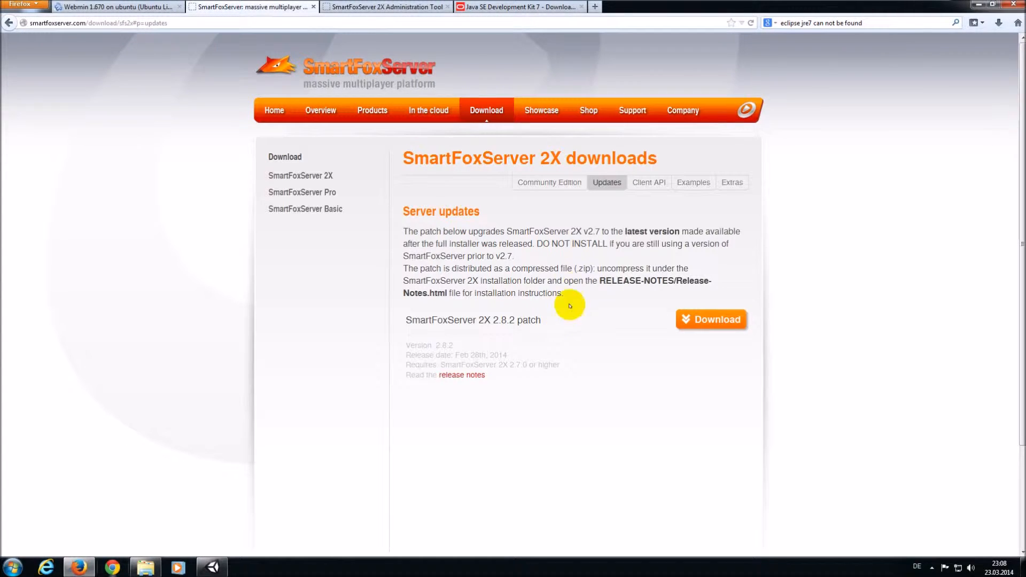
Step: Check the version of the C# API in the SmartFoxServer 2X client API downloads
left_click(649, 183)
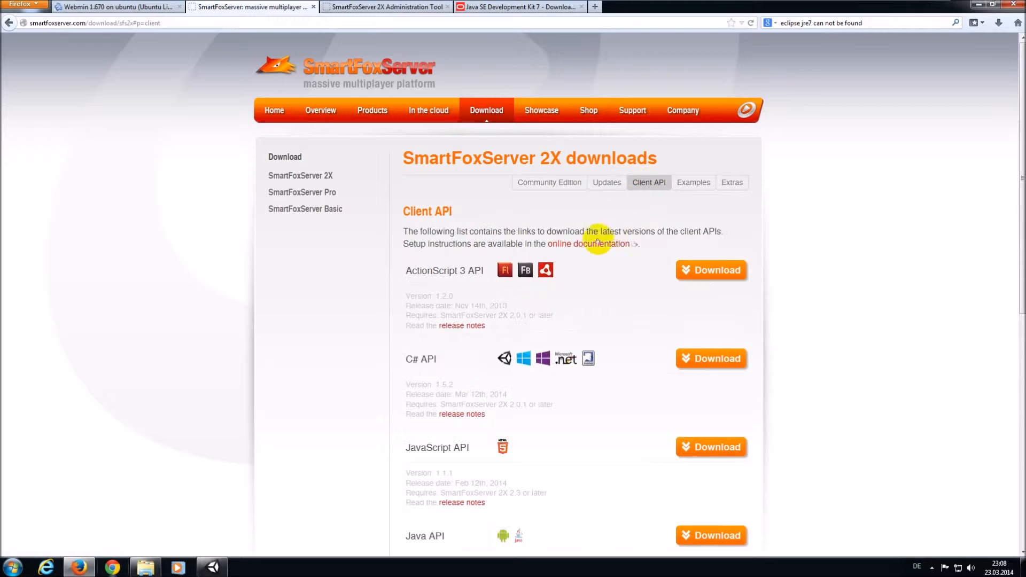
scroll(234, 300, "down", 2)
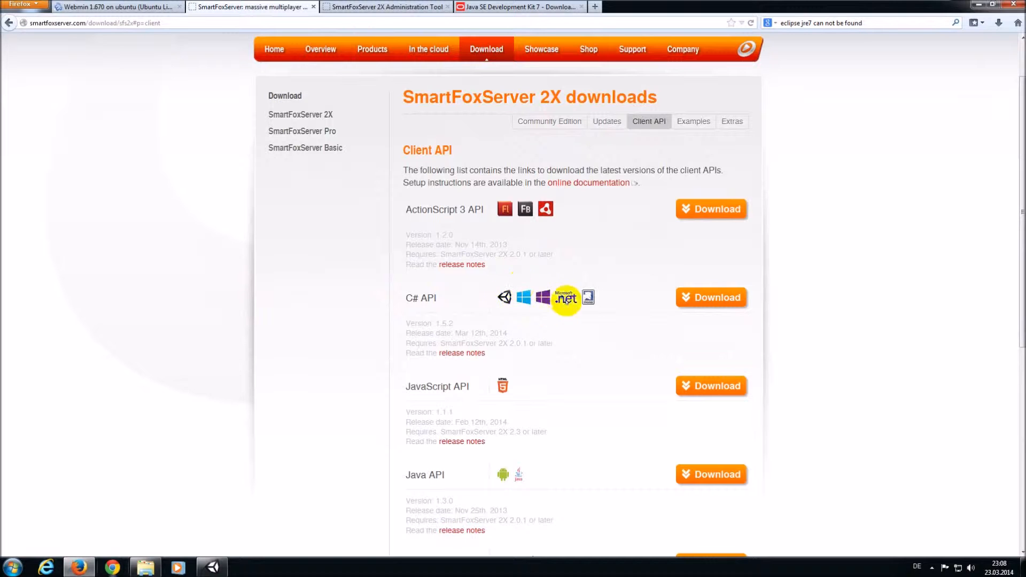
scroll(625, 329, "up", 1)
scroll(626, 329, "up", 1)
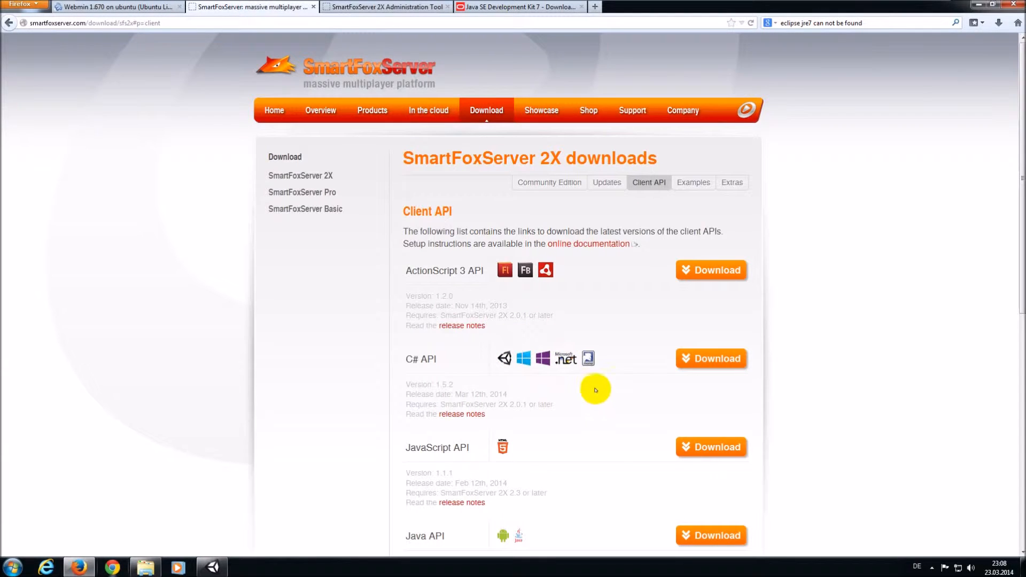
scroll(593, 386, "down", 2)
left_click(467, 326)
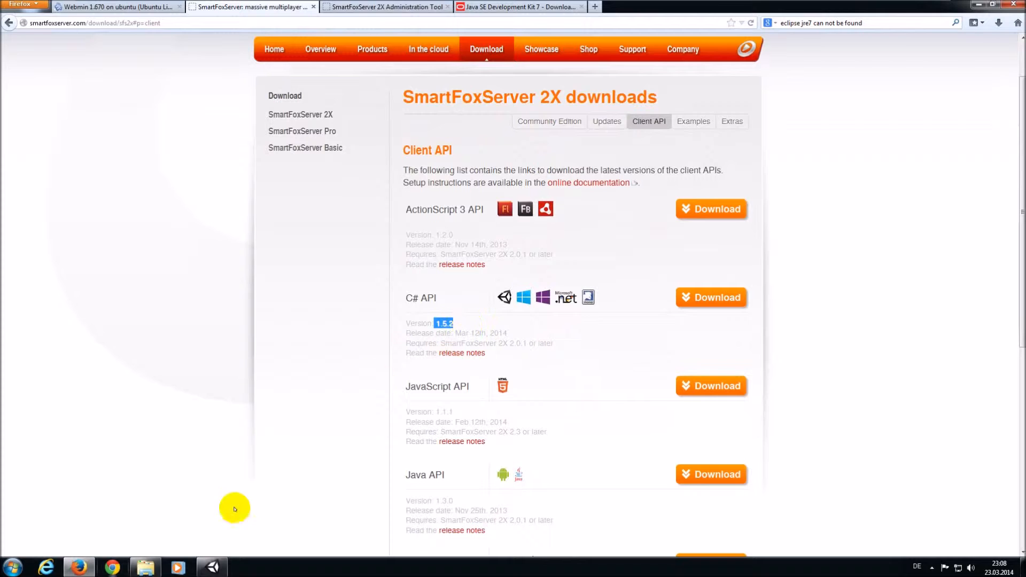
Step: Switch to Windows Explorer and open the Downloads folder, selecting the SFS2X_API_CSharp_v1.5.0 folder
left_click(146, 567)
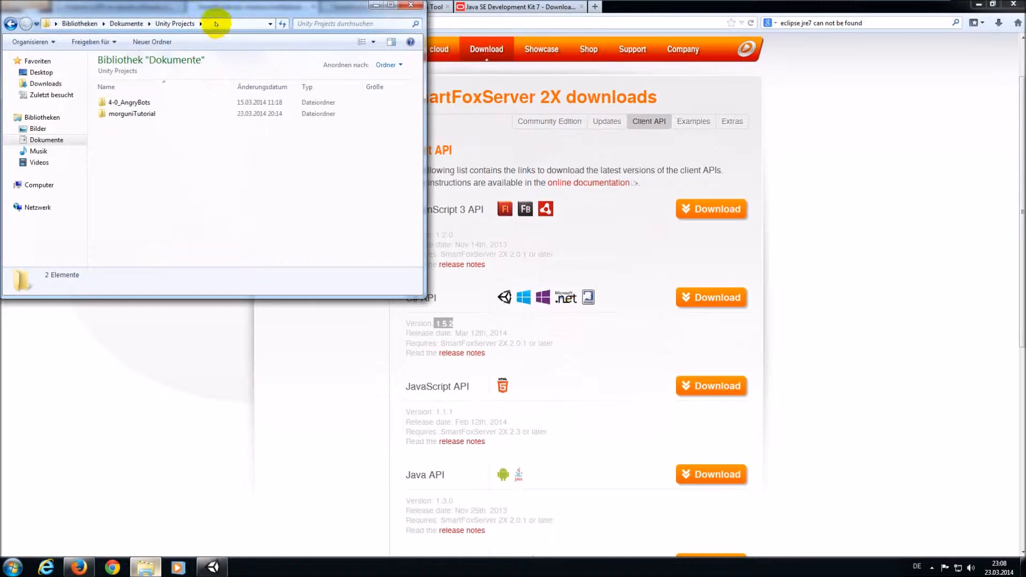
left_click_drag(187, 45, 298, 208)
left_click(229, 187)
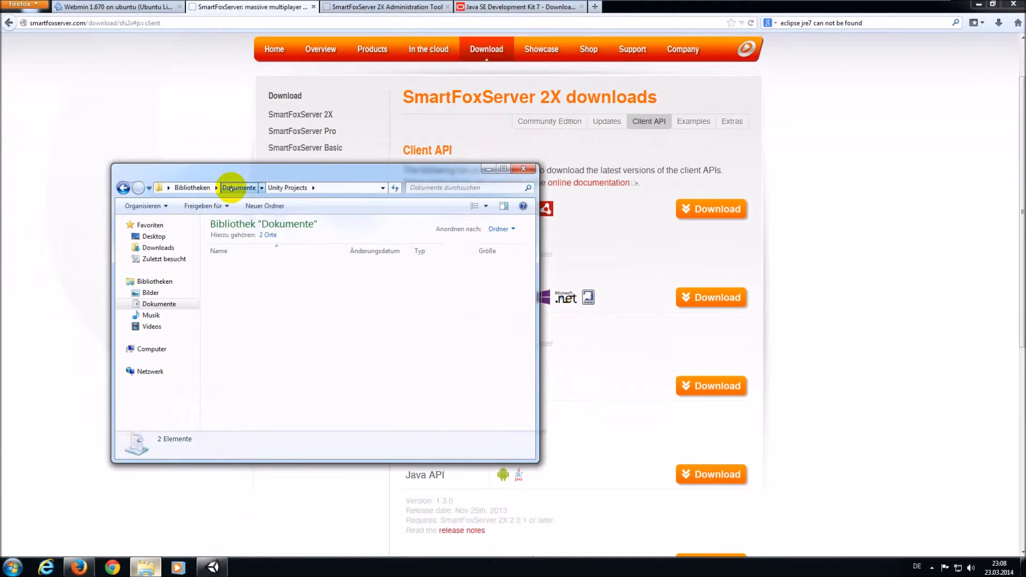
left_click(163, 249)
left_click(275, 236)
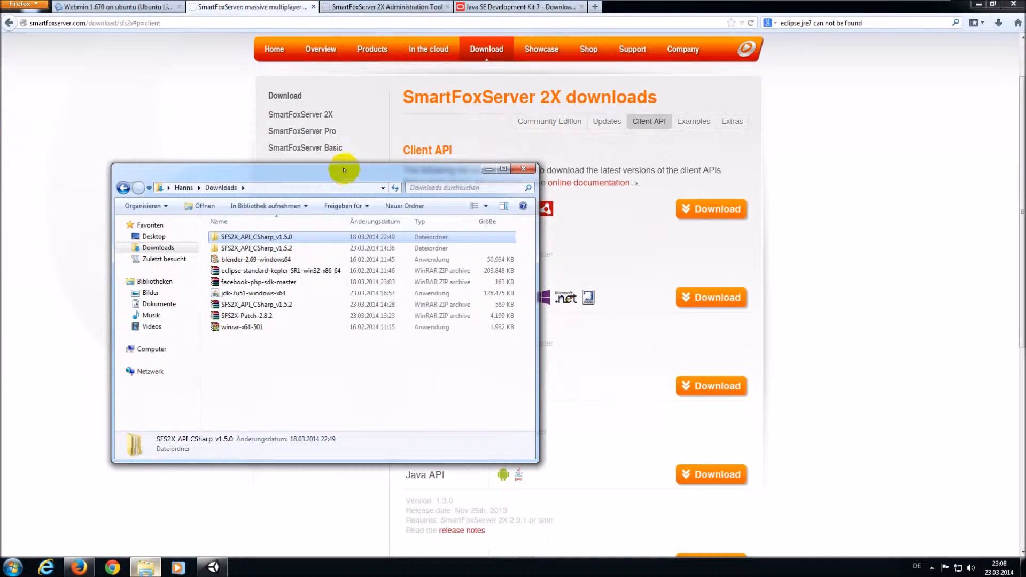
left_click_drag(338, 165, 286, 139)
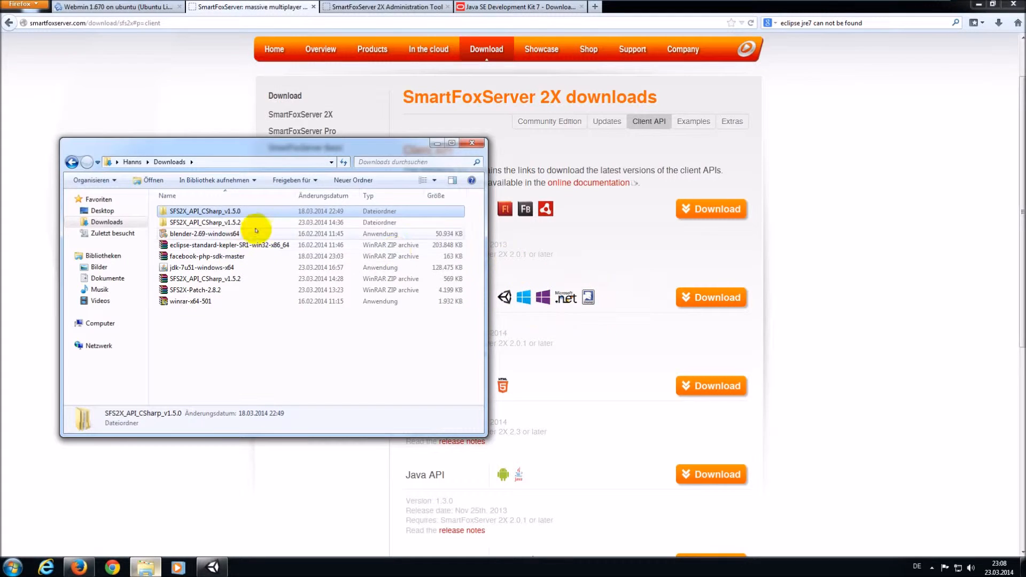
Step: Open the Release > Unity folder inside SFS2X_API_CSharp_v1.5.2 and select SmartFox2X.dll
double_click(229, 222)
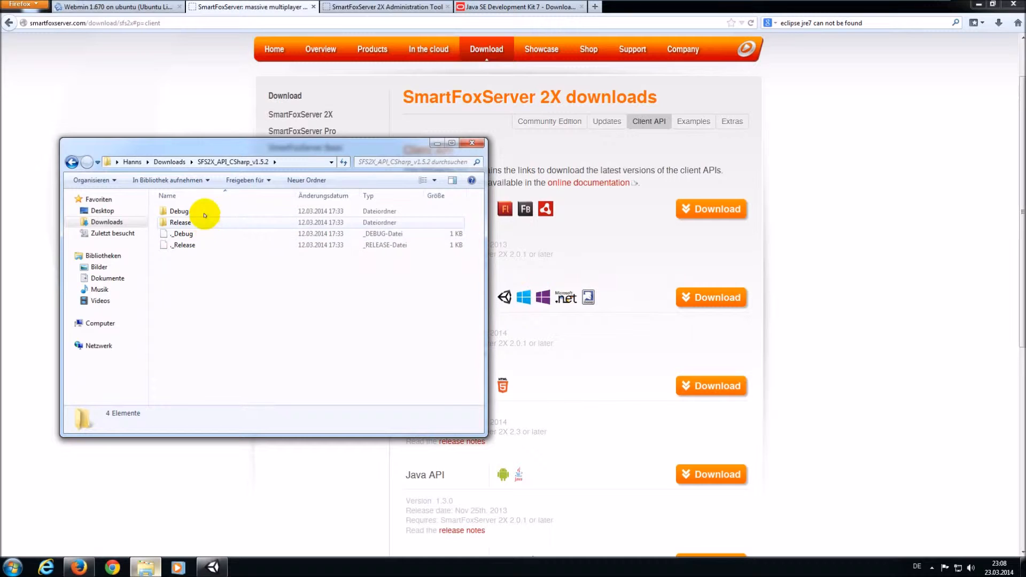
double_click(202, 222)
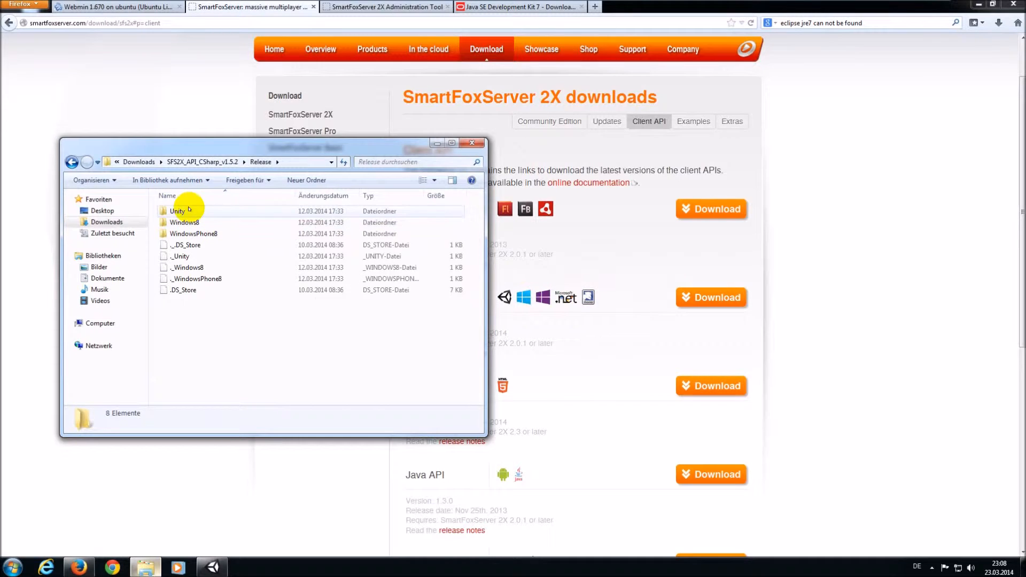
double_click(180, 211)
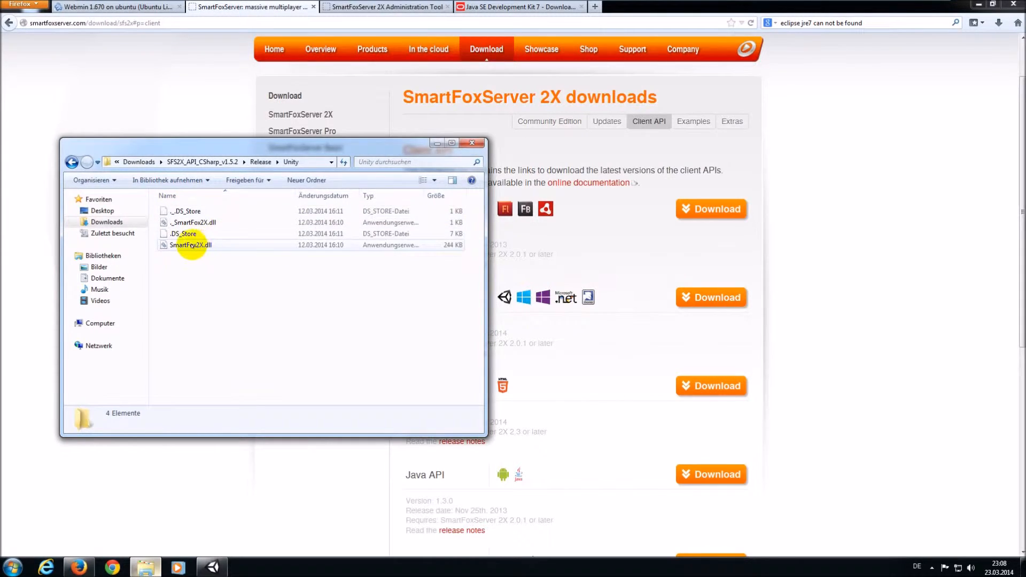
left_click(192, 244)
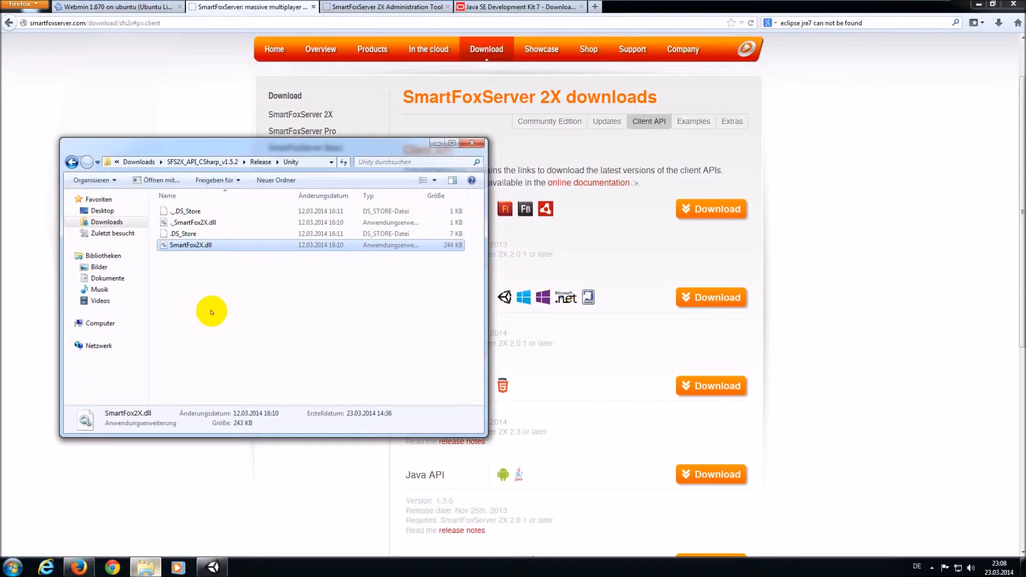
Step: Go to Unity Projects > morguniTutorial > Assets > Plugins in the documents library and check the SmartFox2X.dll file there
left_click(114, 278)
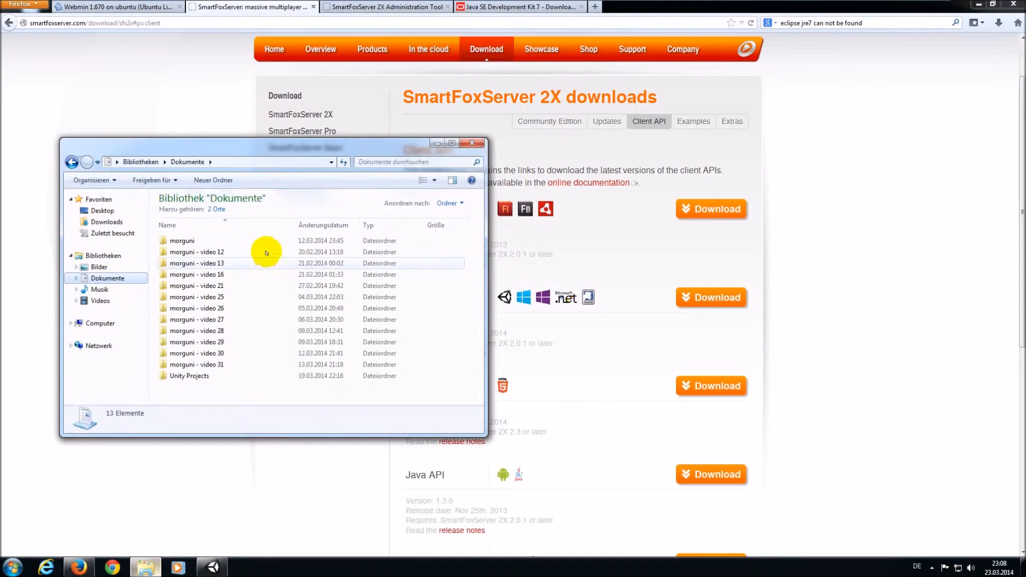
double_click(190, 376)
double_click(192, 252)
left_click(203, 241)
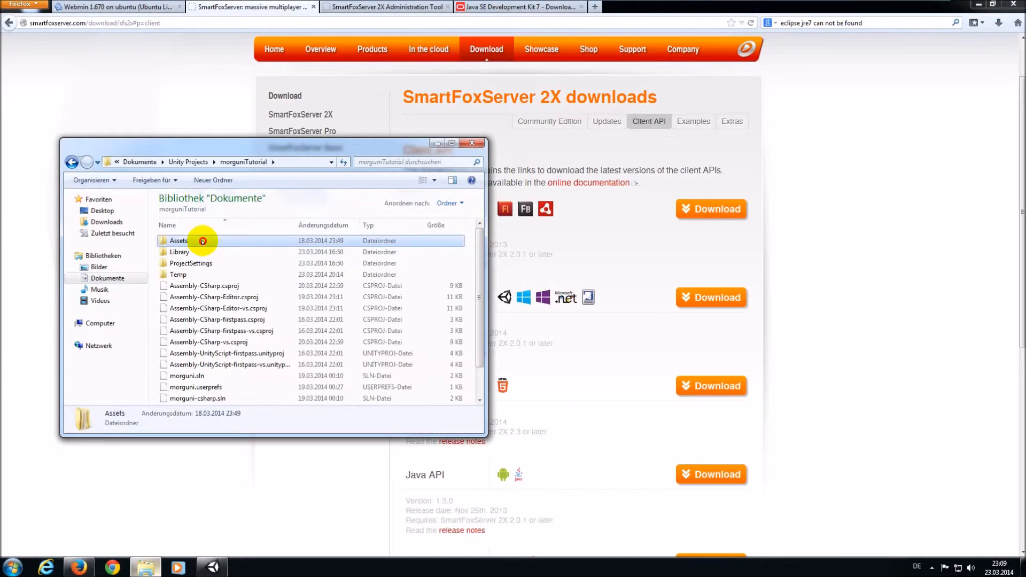
double_click(203, 241)
left_click(211, 275)
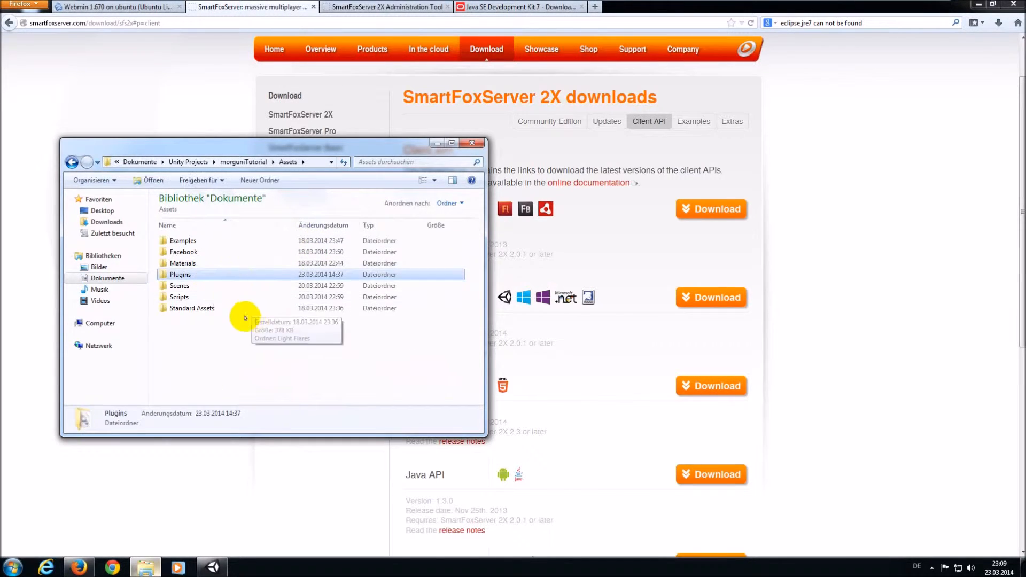
double_click(201, 274)
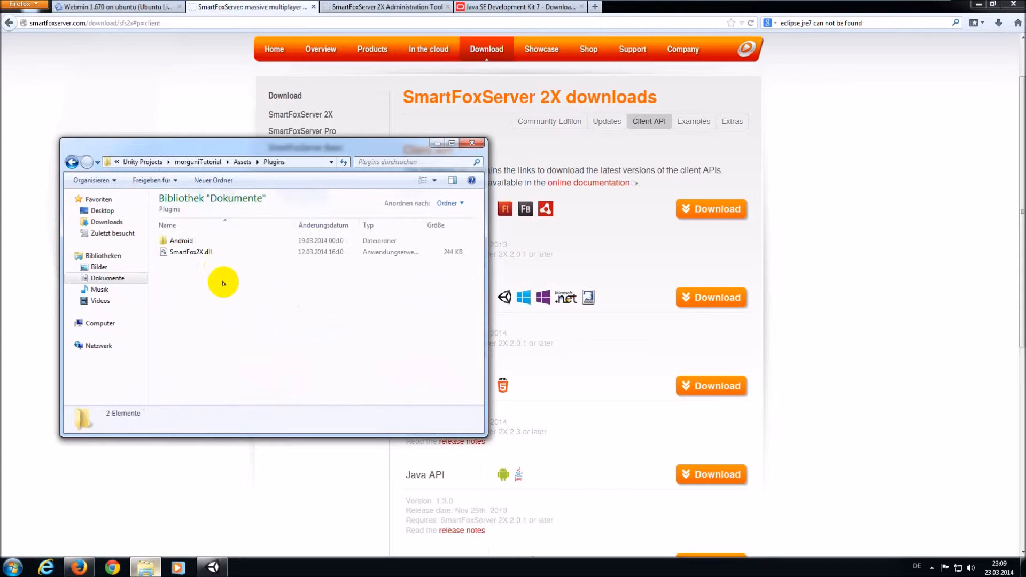
left_click(204, 253)
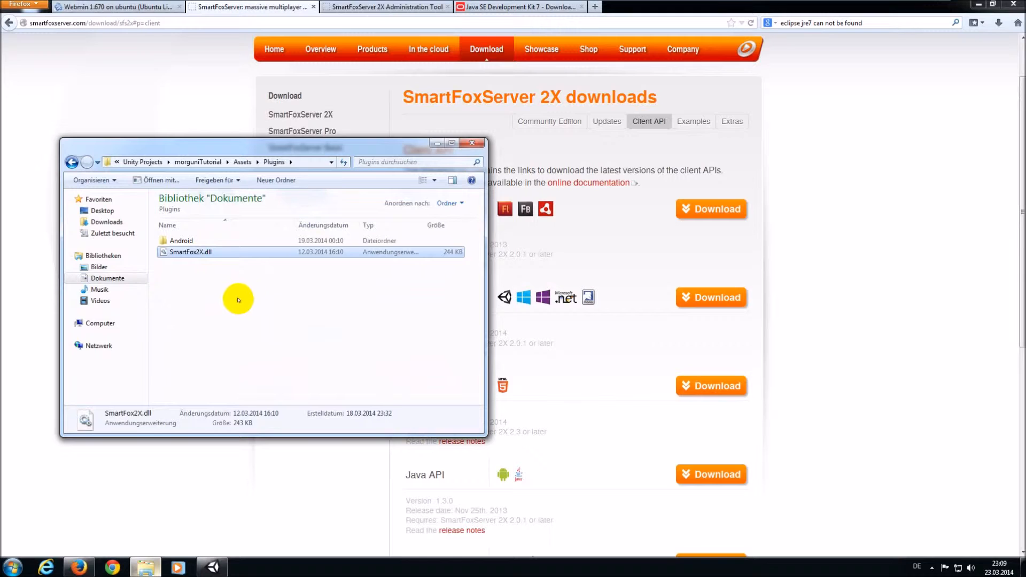
left_click(246, 296)
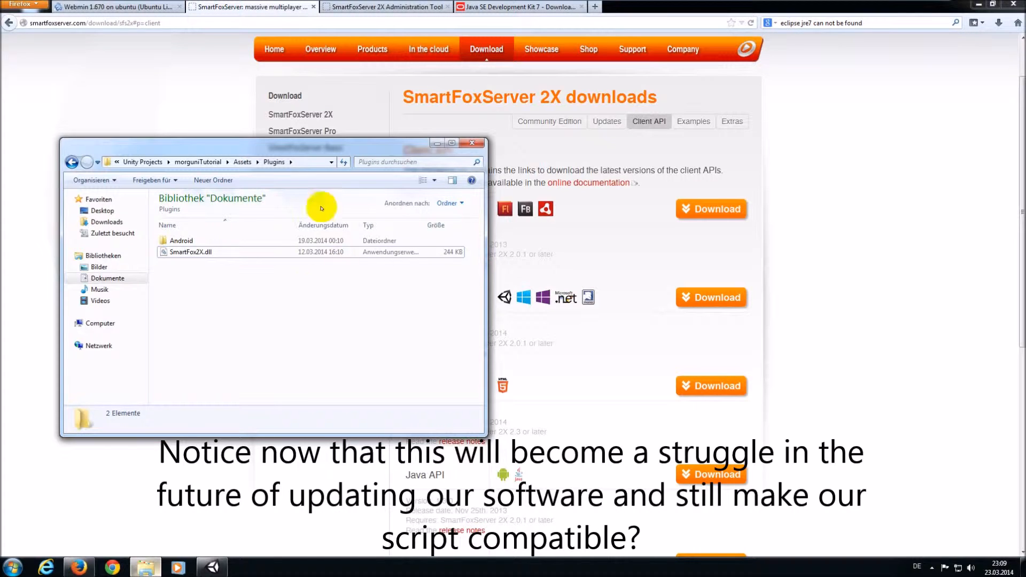
Step: Minimize the browser and the file explorer window to clear the desktop
left_click_drag(240, 149, 263, 128)
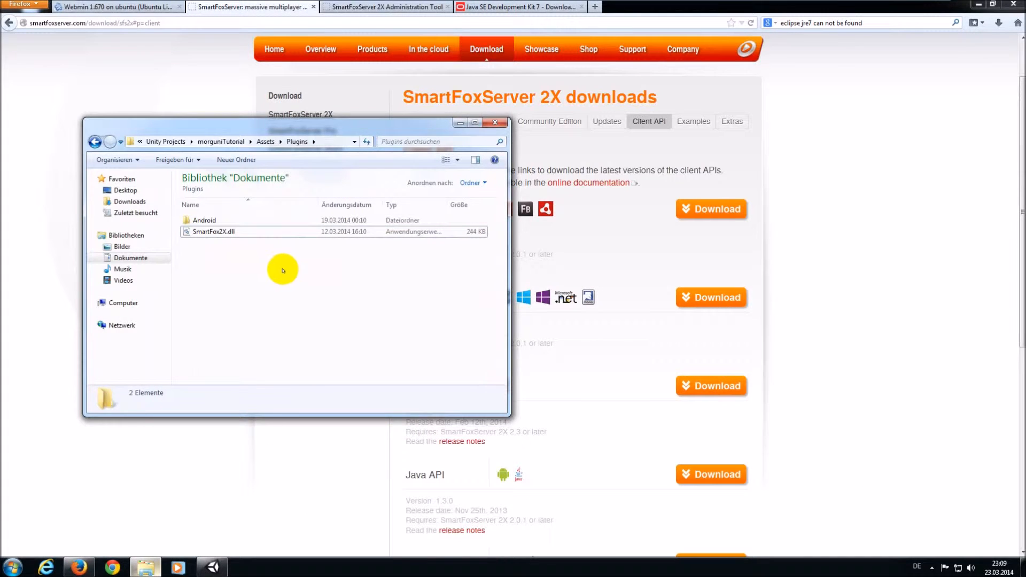
left_click(978, 253)
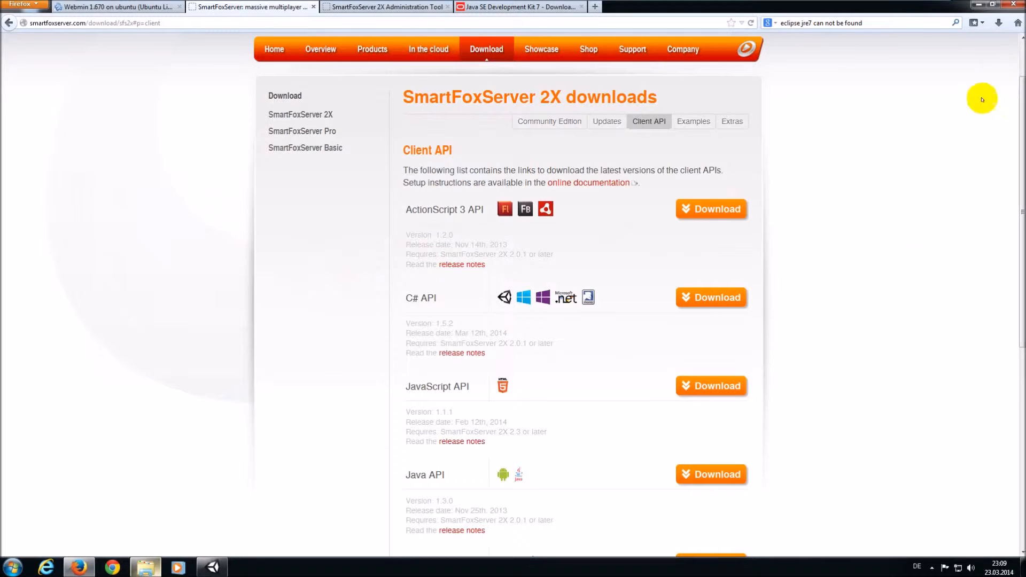
left_click(976, 7)
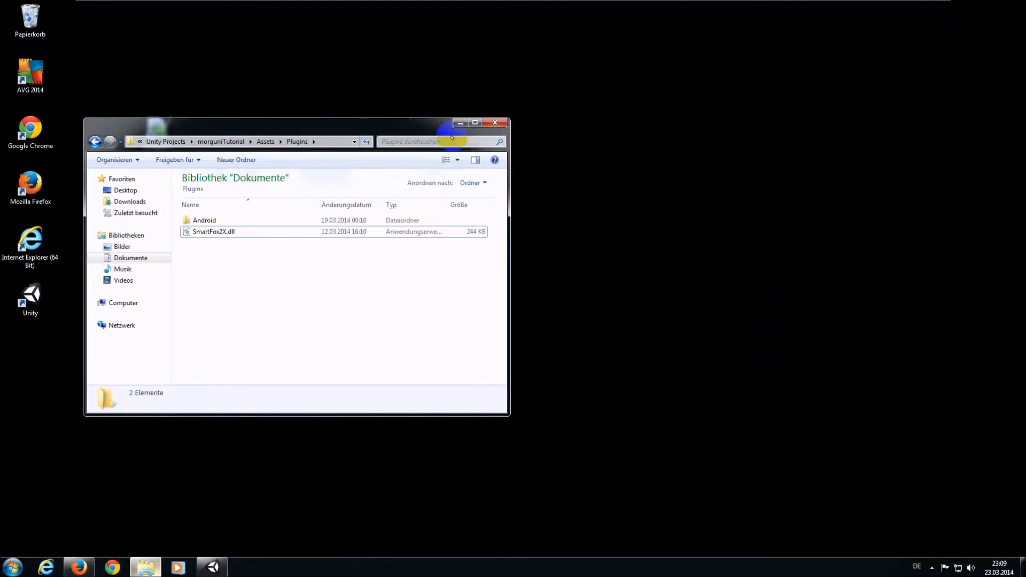
left_click(461, 123)
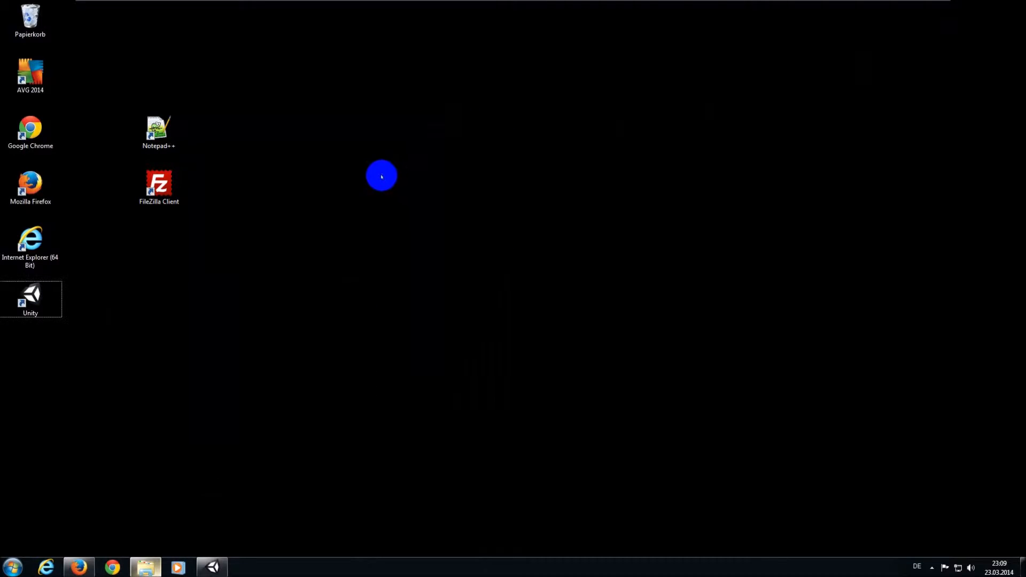
Step: Restore the file explorer and review the Eclipse, SFS2X-Patch-2.8.2 and winrar-x64-501 files in the Downloads folder
left_click(145, 556)
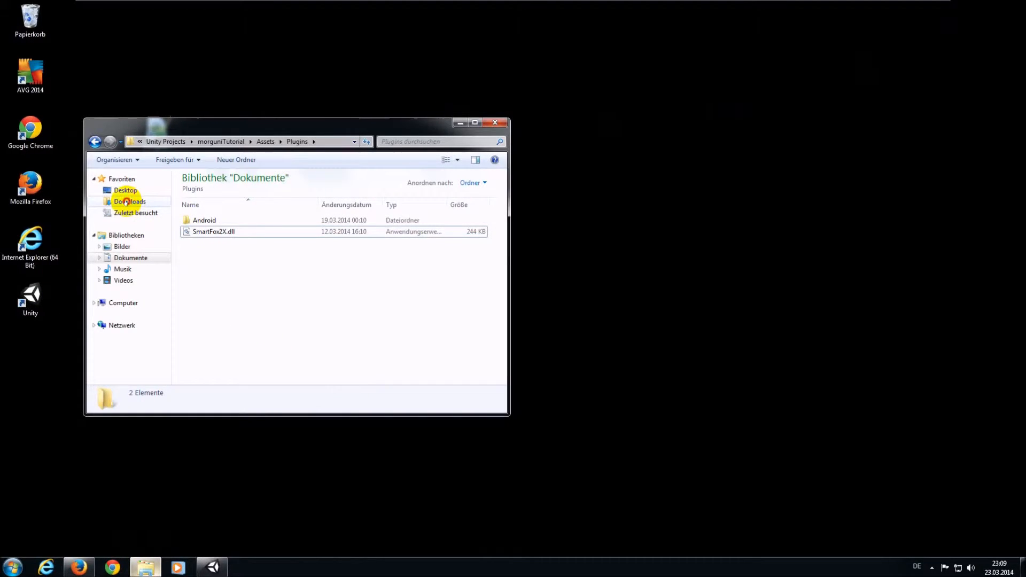
left_click(126, 202)
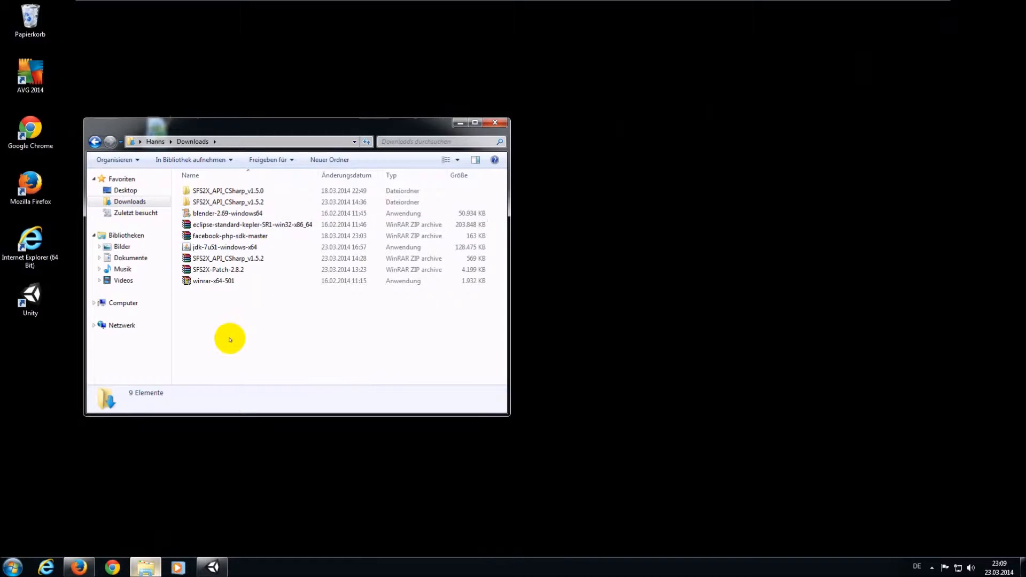
left_click(230, 224)
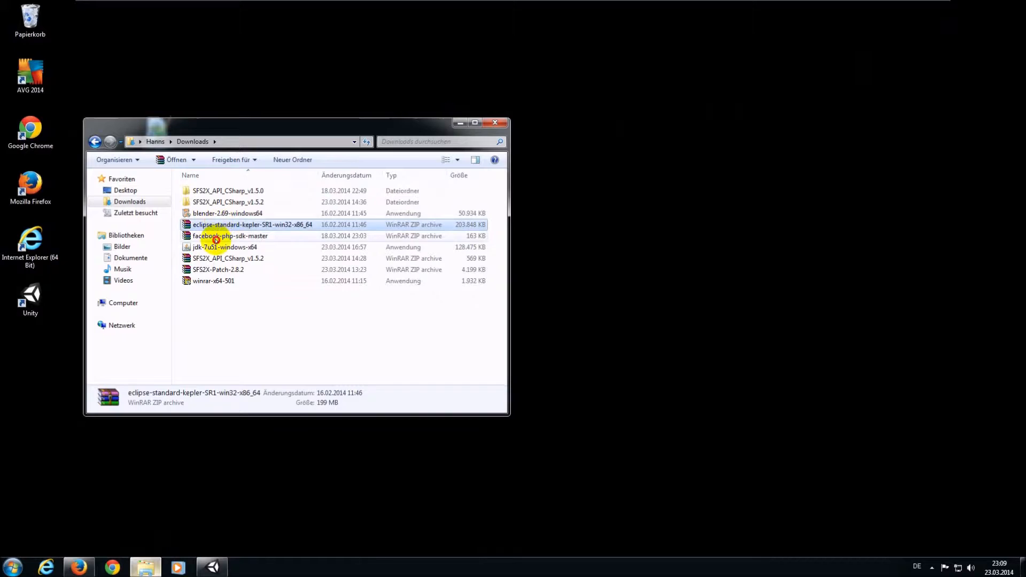
left_click(207, 236)
left_click(211, 282)
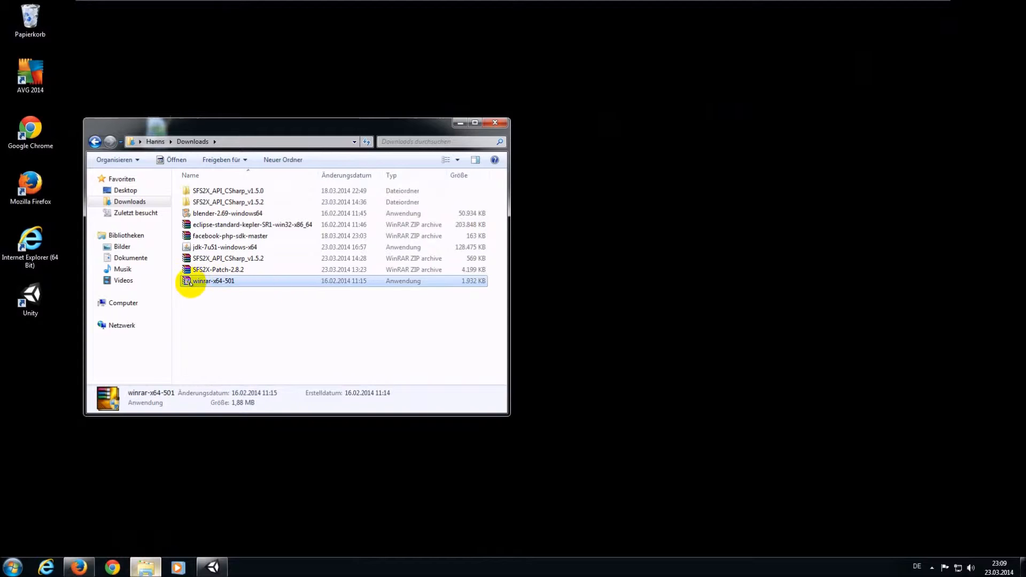
left_click(215, 271)
left_click(213, 281)
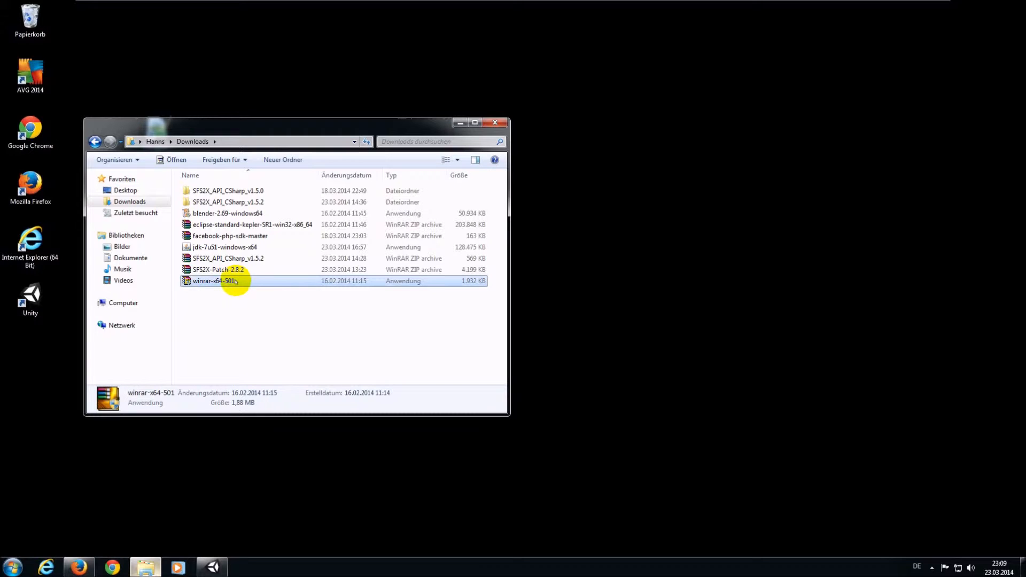
Step: Review the Eclipse, facebook-php-sdk-master, SFS2X_API_CSharp_v1.5.2 and SFS2X-Patch-2.8.2 archives in the Downloads folder
left_click(216, 225)
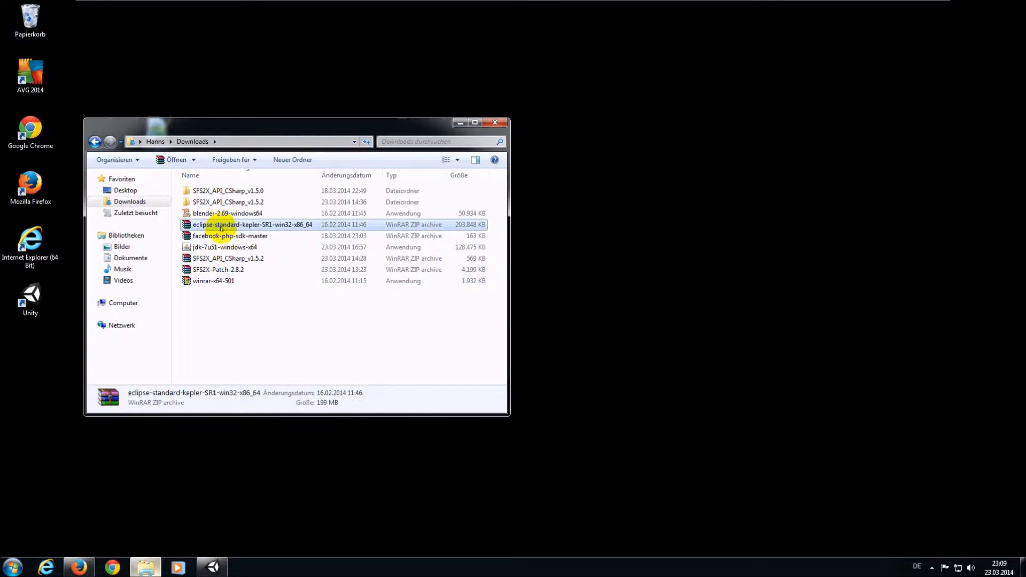
left_click(229, 236)
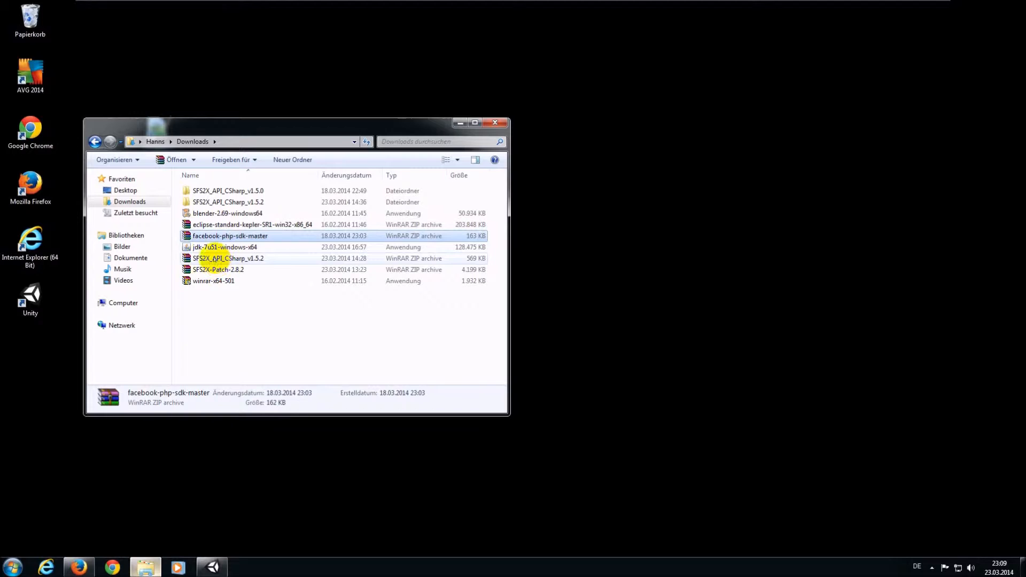
left_click(213, 259)
left_click(196, 270)
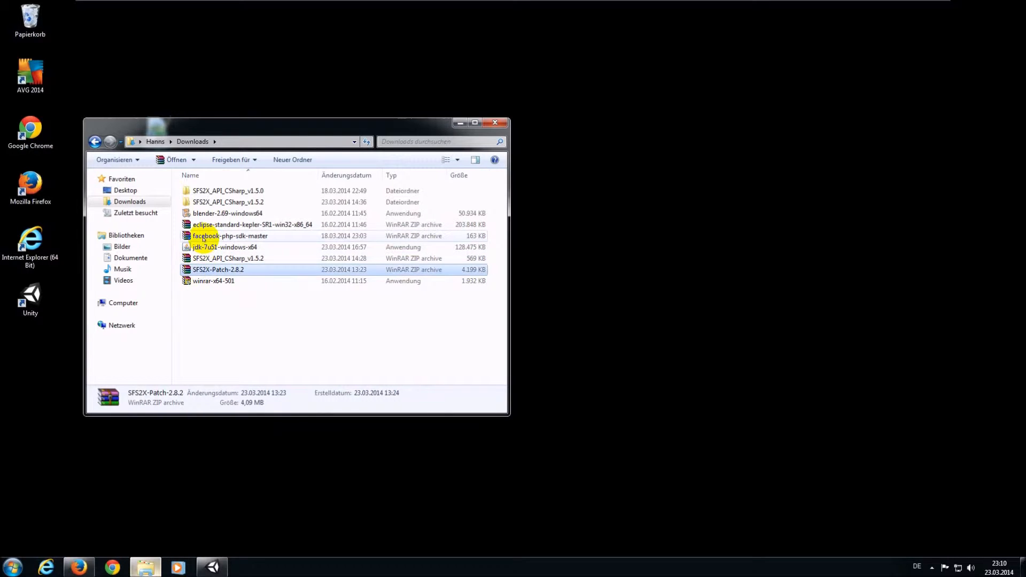
left_click(204, 238)
left_click(227, 225)
left_click(224, 236)
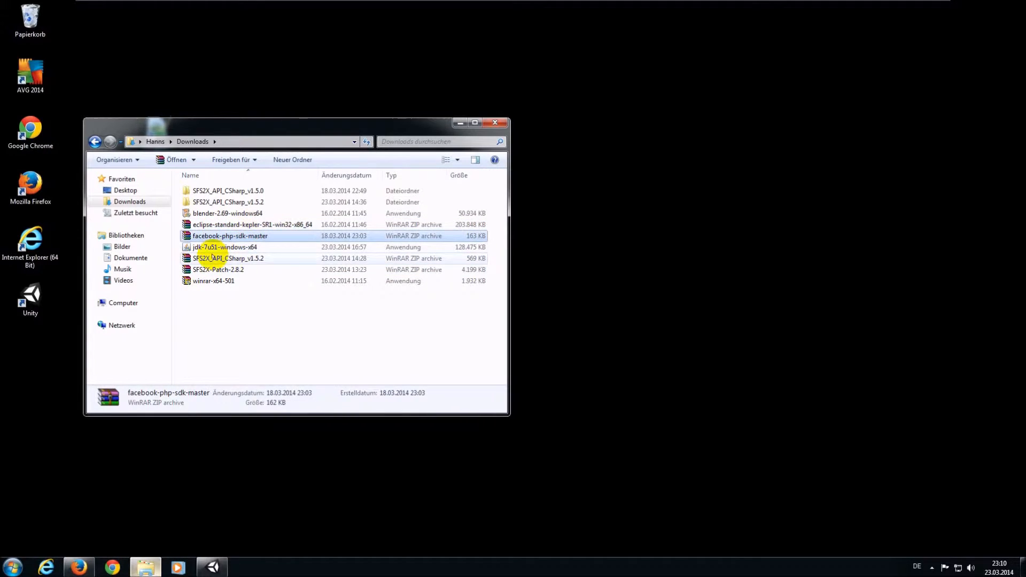
left_click(212, 258)
left_click(211, 270)
Step: Delete the winrar-x64-501 installer from the Downloads folder and confirm moving it to the recycle bin
left_click(225, 282)
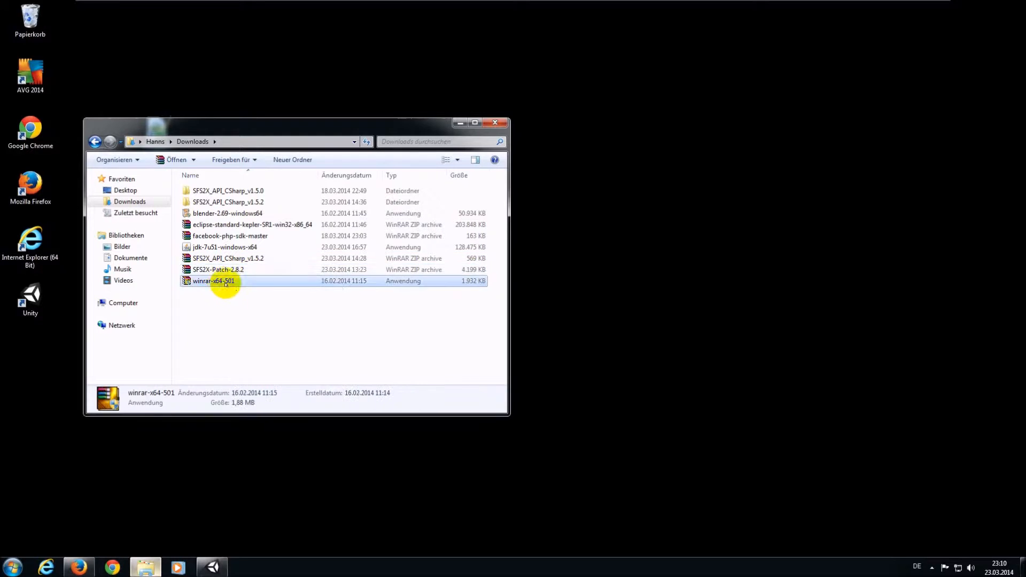
key("Delete")
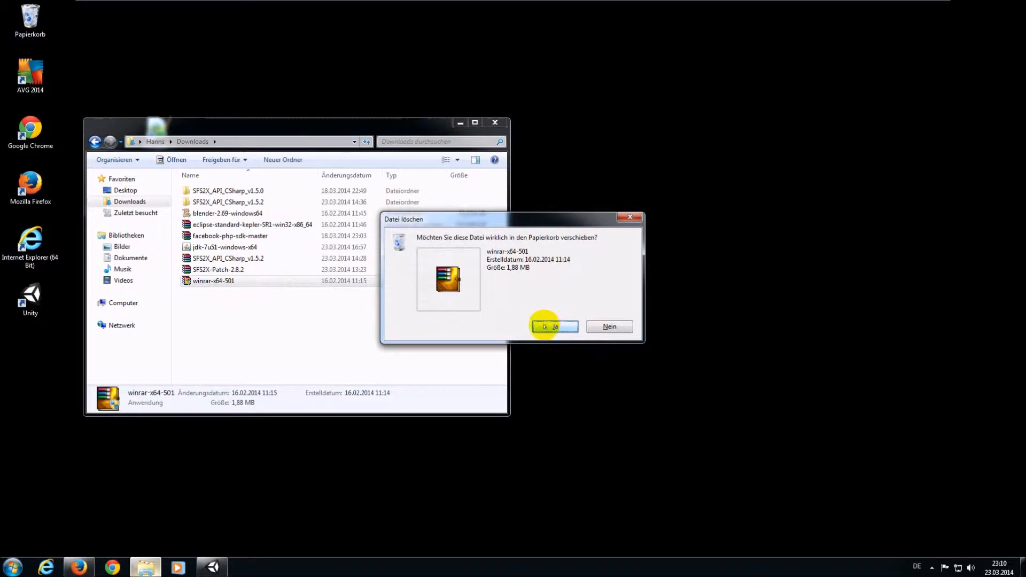
left_click(543, 326)
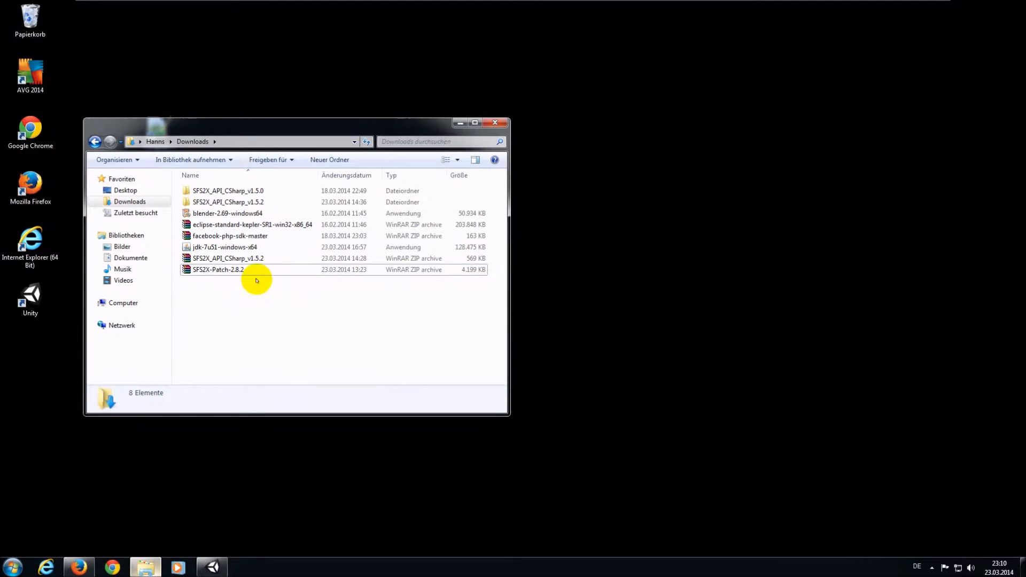
Step: Extract the eclipse-standard-kepler-SR1-win32-x86_64 archive directly into the Downloads folder
left_click(216, 226)
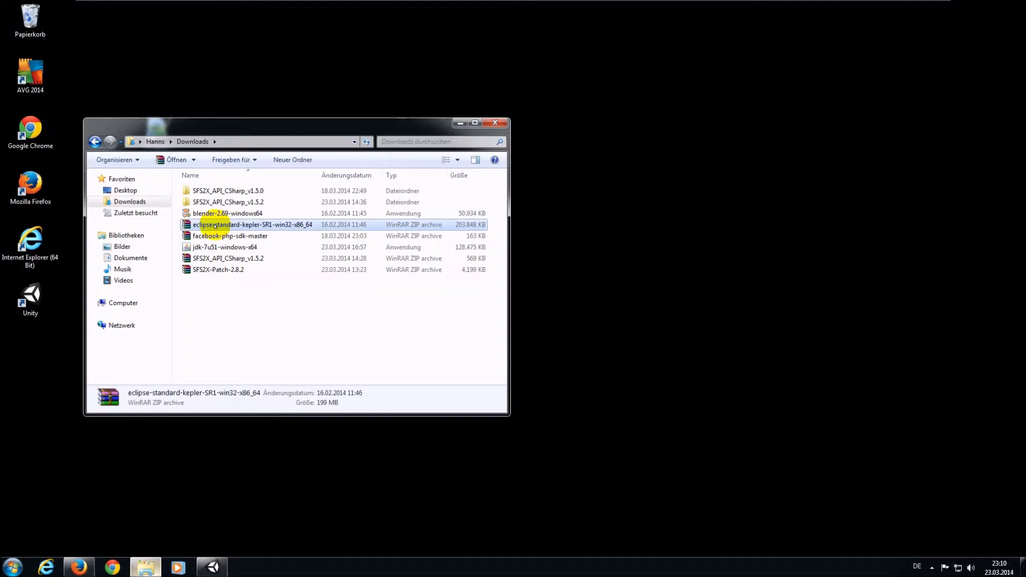
right_click(215, 226)
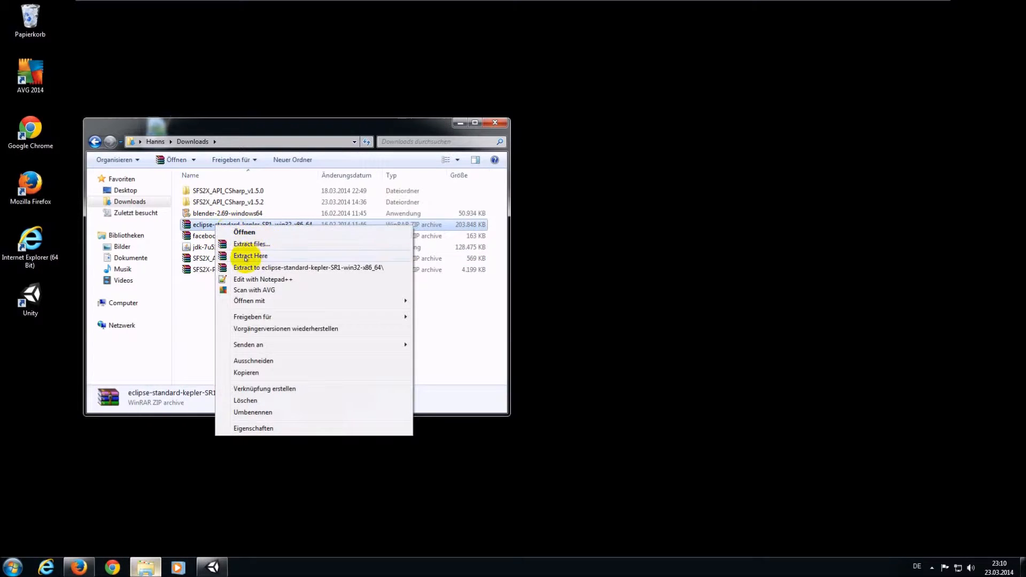
left_click(246, 256)
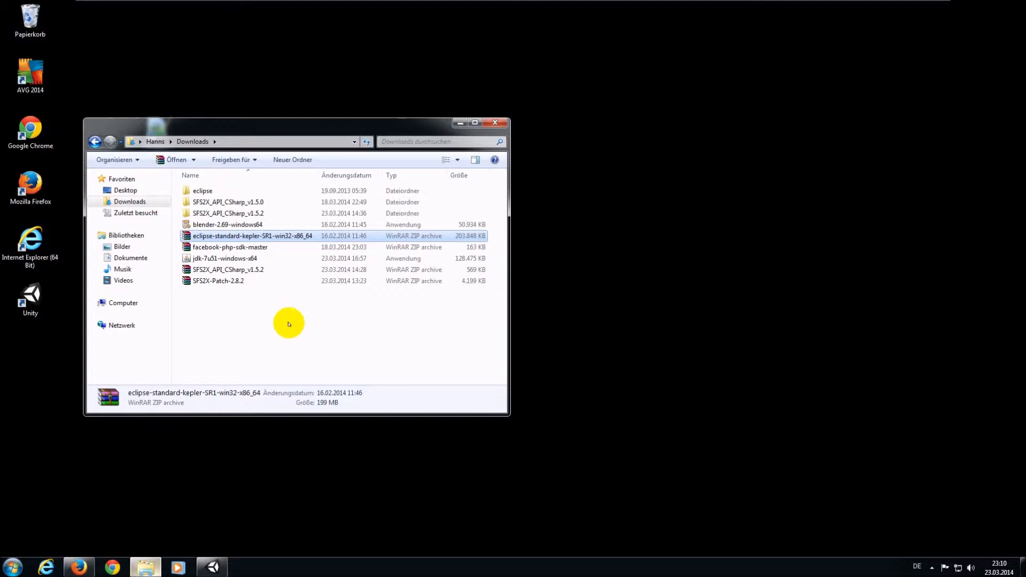
Step: Inspect the contents of the extracted eclipse folder and return to Downloads
left_click(214, 191)
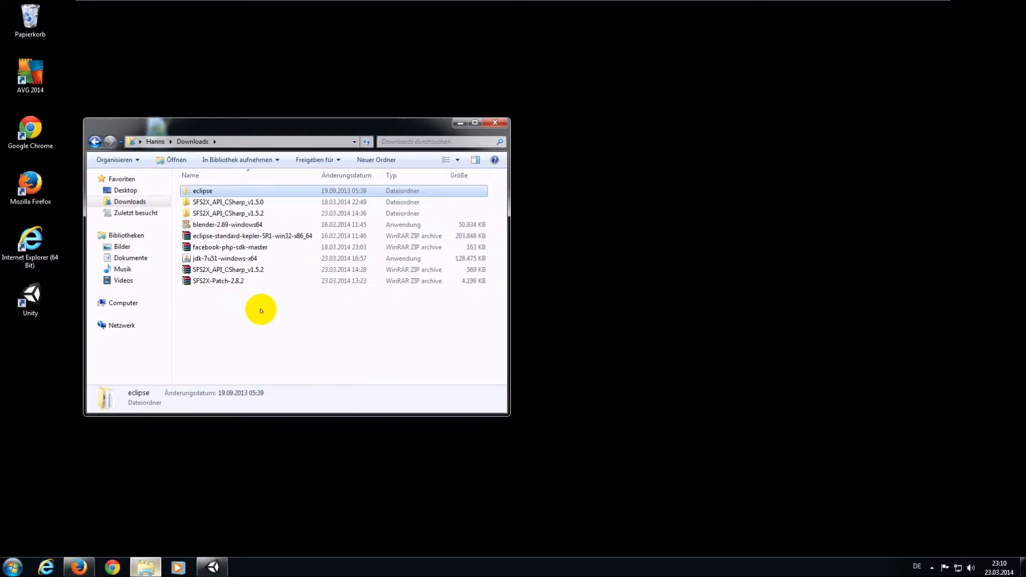
double_click(218, 194)
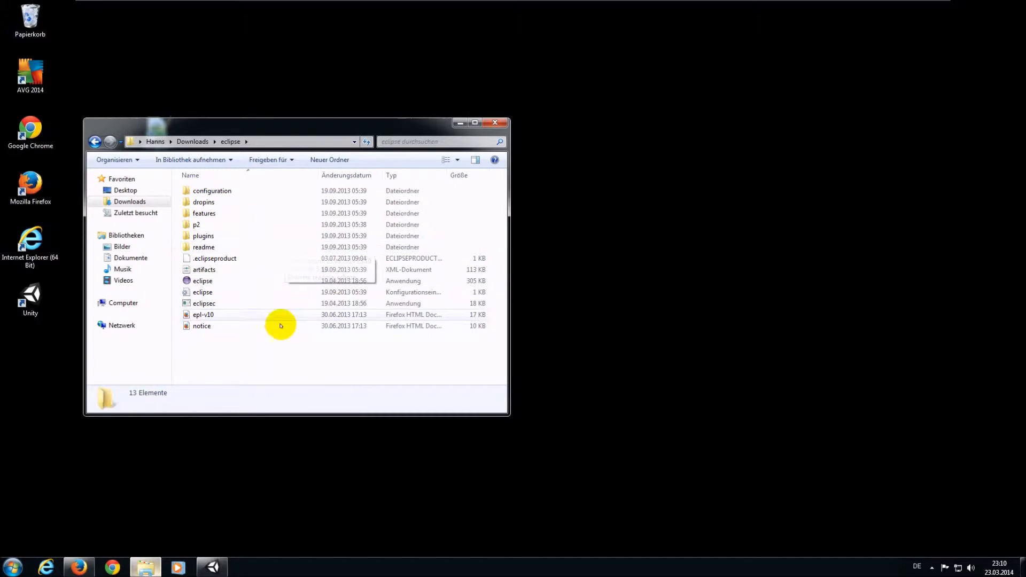
left_click(94, 141)
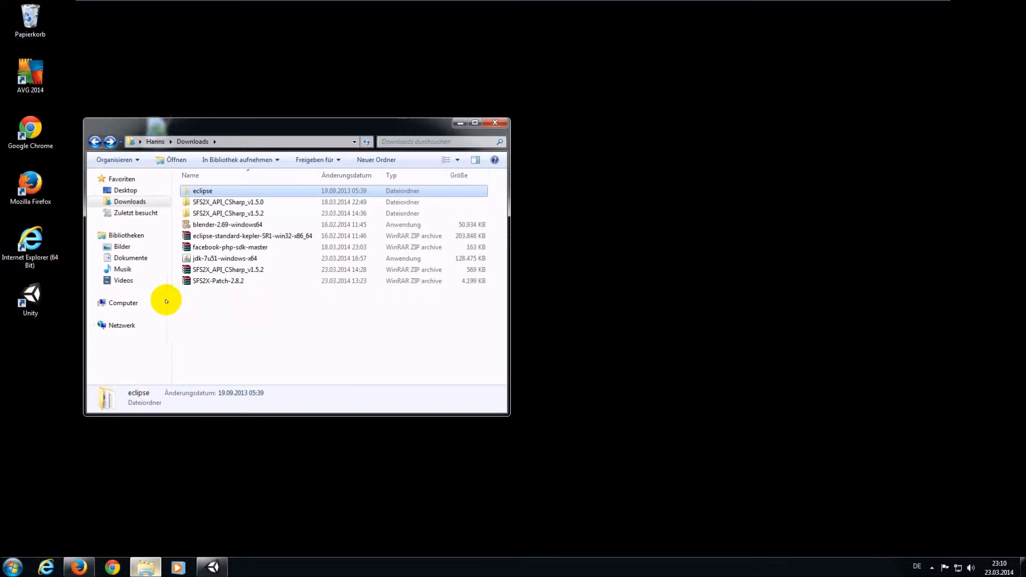
Step: Move the extracted eclipse folder from Downloads into Programme (x86) on drive C:, continuing with administrator permission
left_click(128, 303)
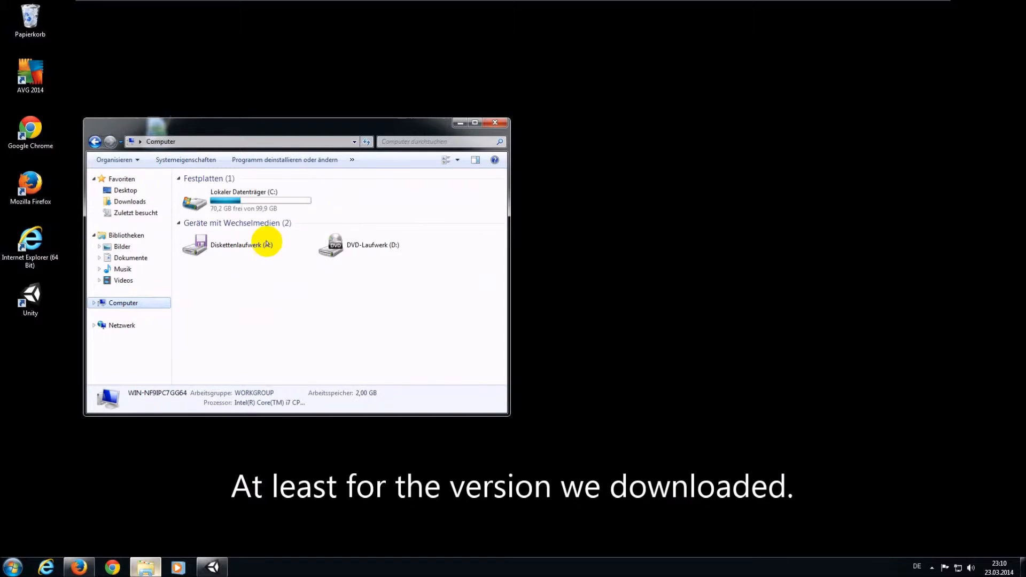
double_click(291, 197)
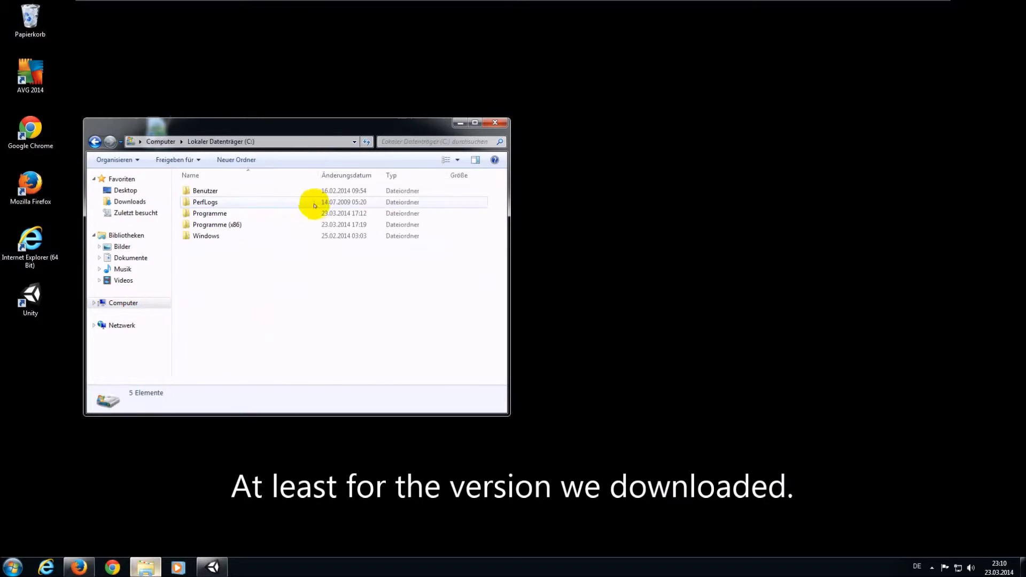
double_click(259, 225)
left_click(458, 215)
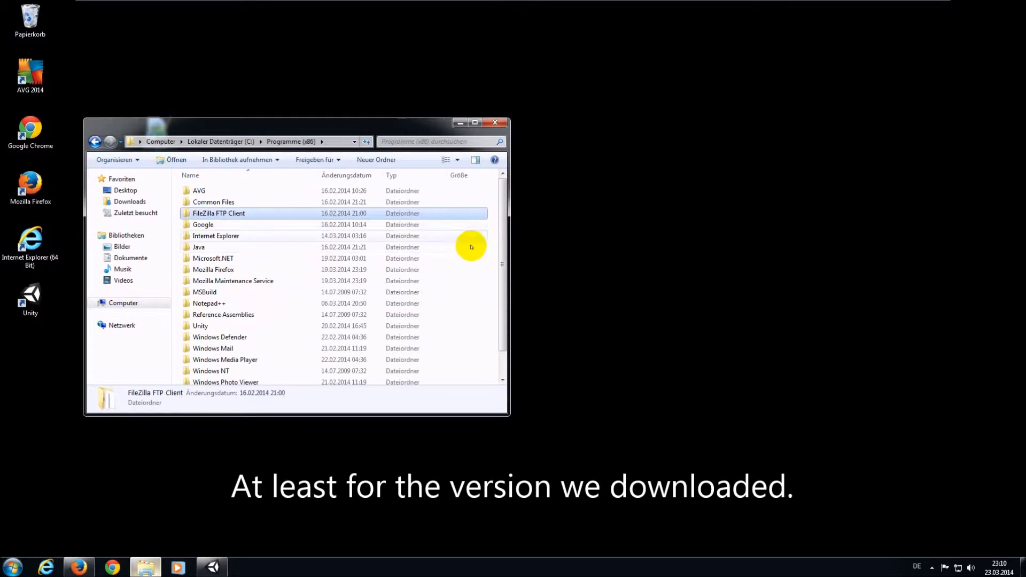
left_click_drag(509, 236, 740, 238)
left_click(602, 224)
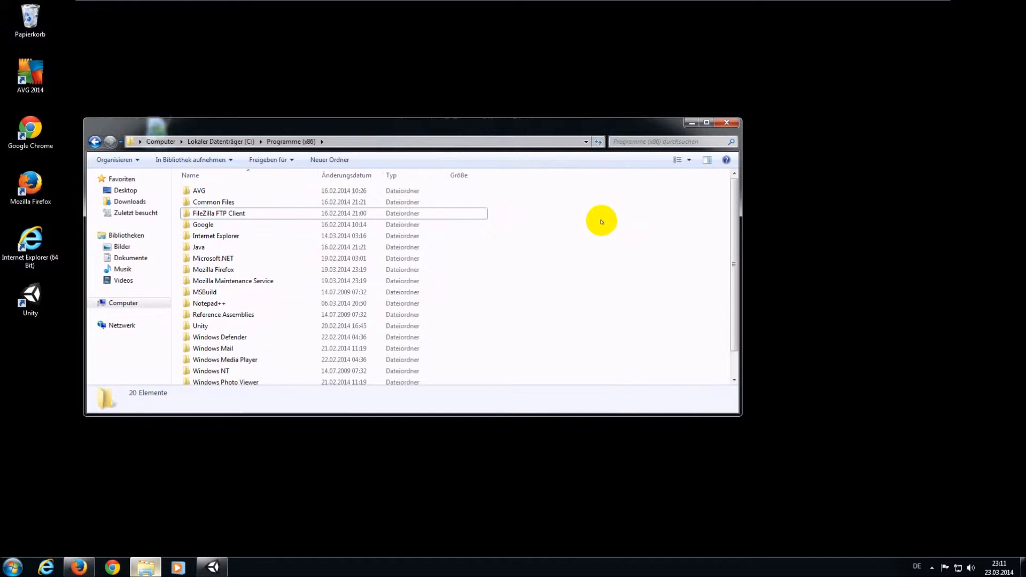
key("ctrl+v")
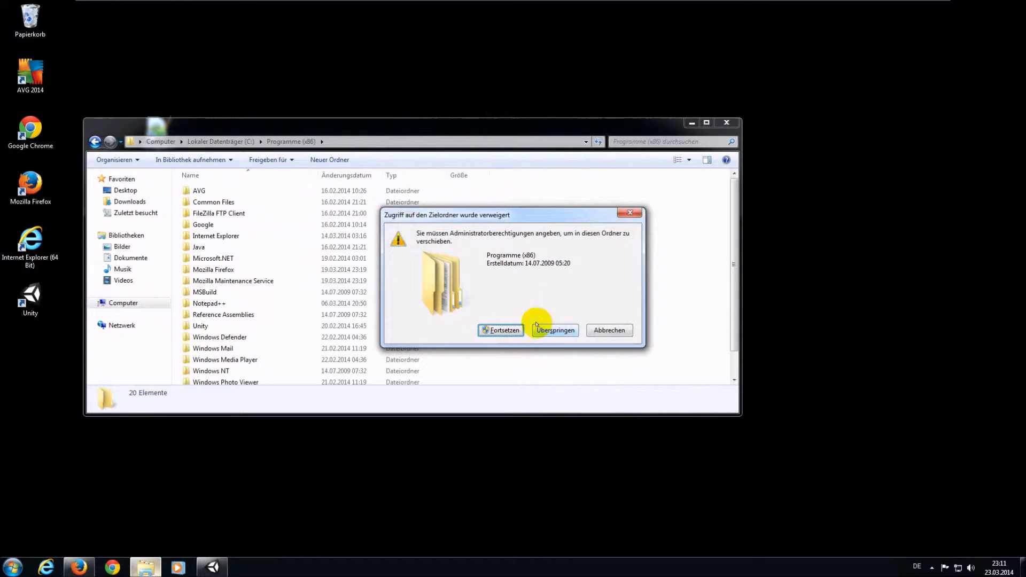
left_click(501, 330)
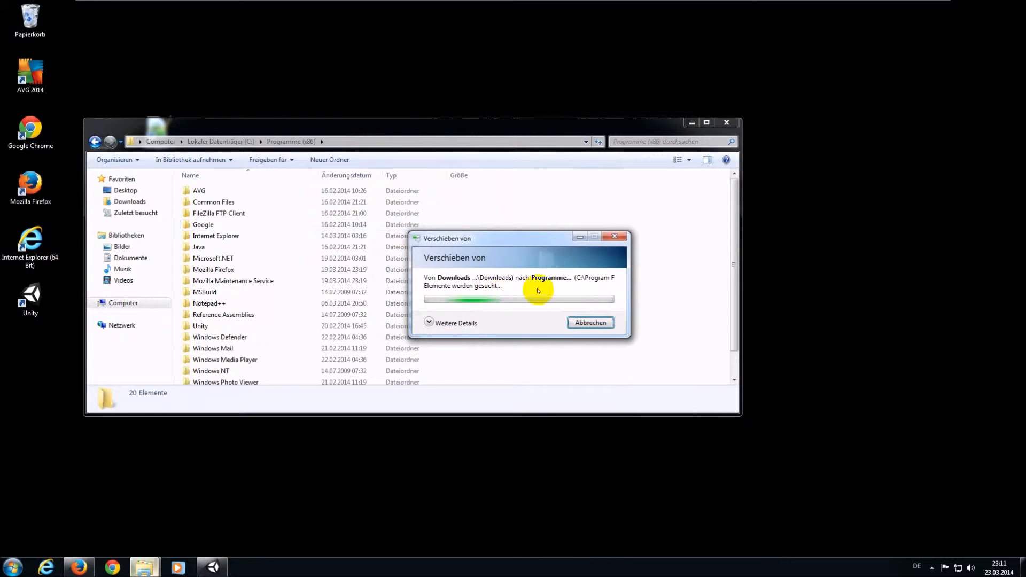
left_click_drag(524, 241, 556, 233)
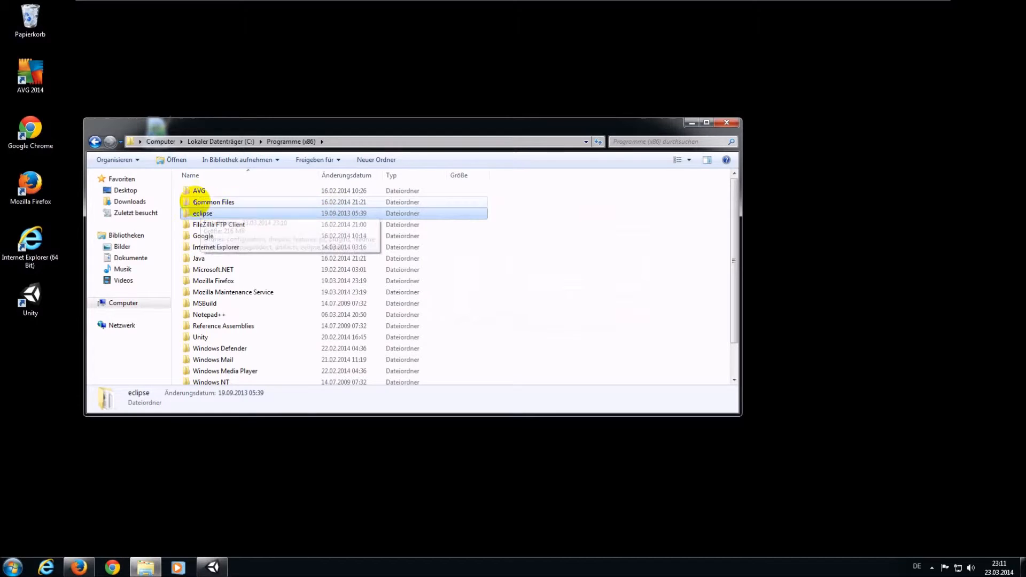
Step: Create a desktop shortcut to the eclipse application inside the eclipse folder of Programme (x86)
left_click(223, 223)
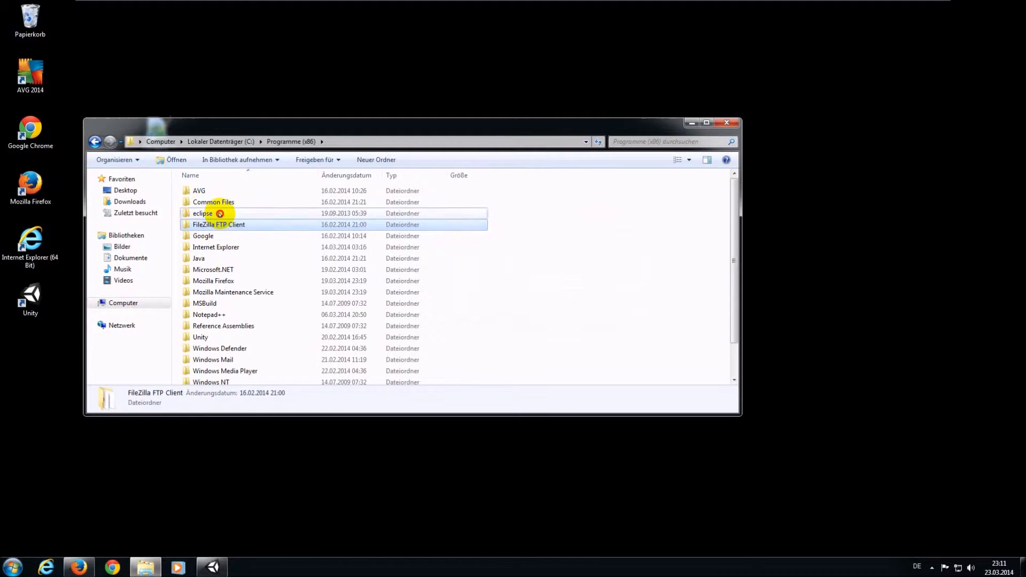
double_click(220, 214)
left_click(366, 283)
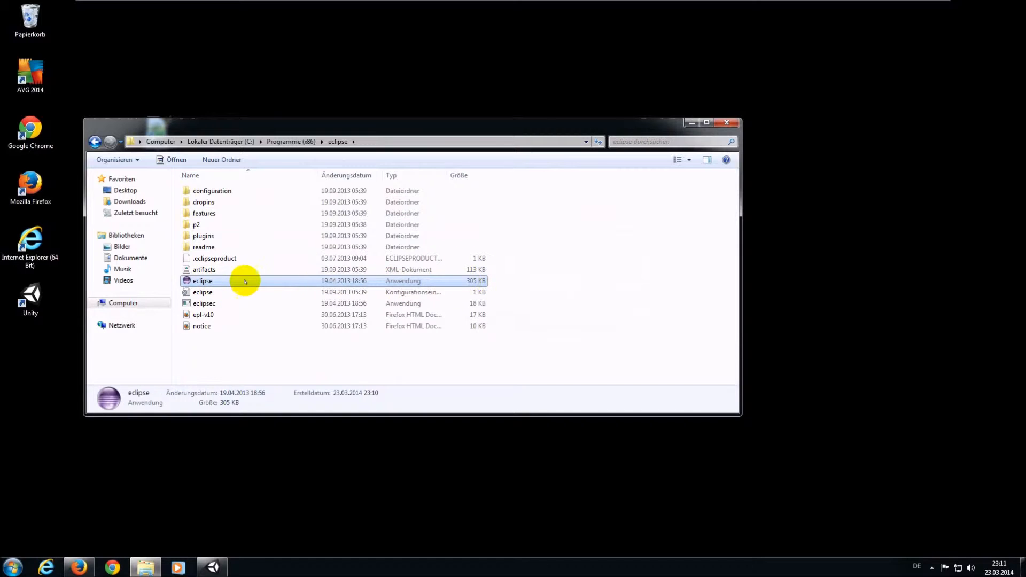
right_click(199, 282)
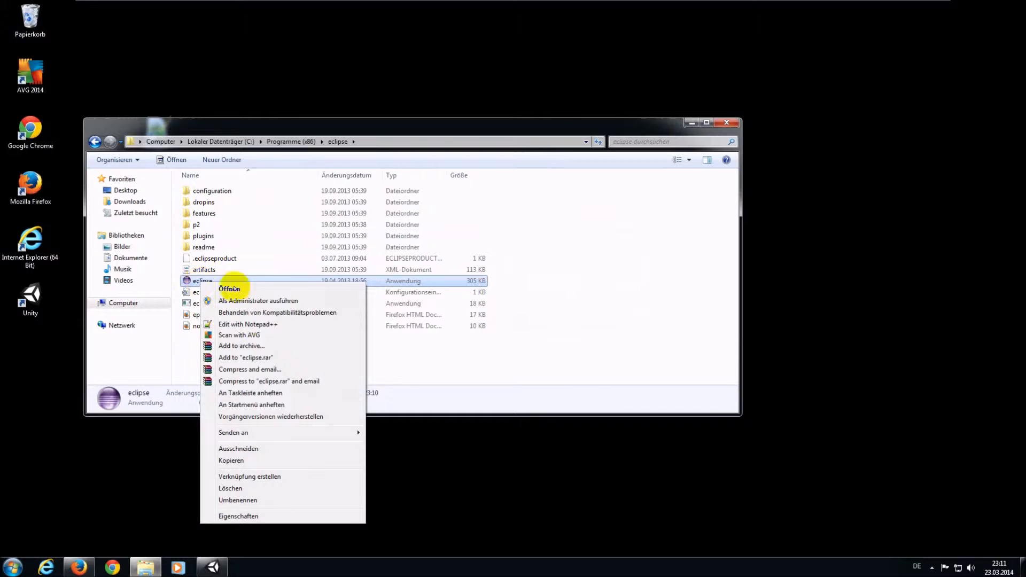
mouse_move(267, 432)
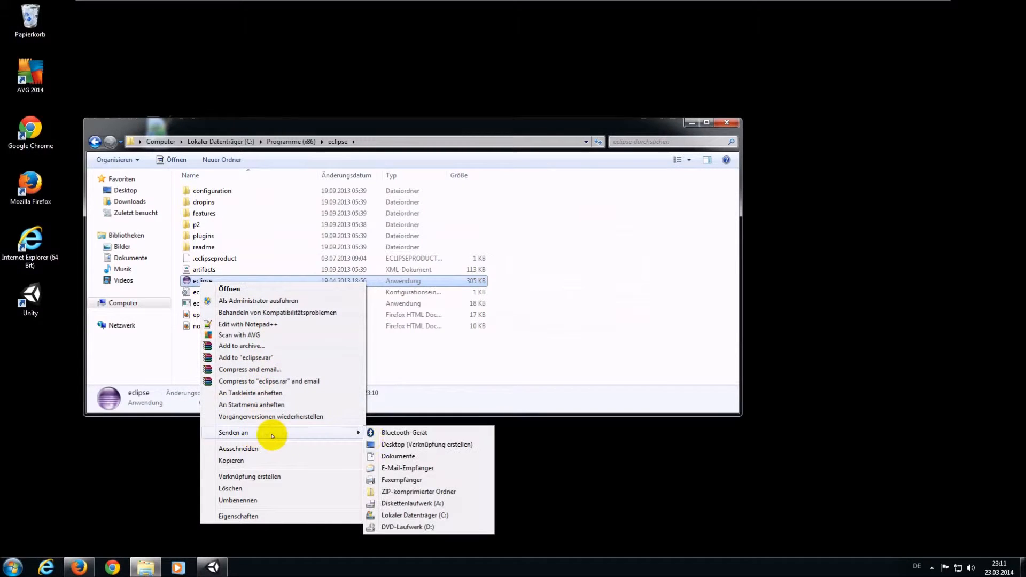
left_click(416, 446)
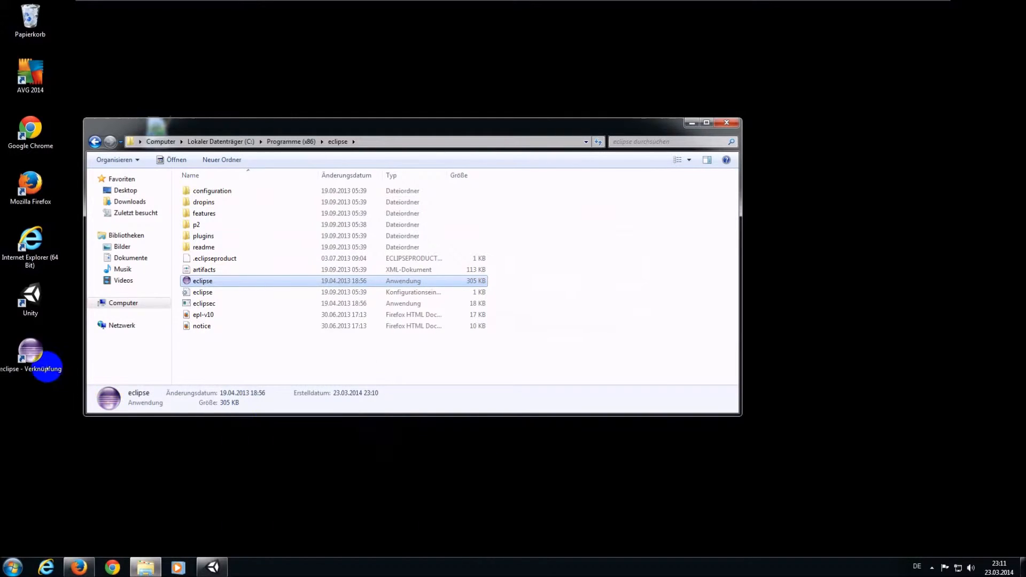
Step: Rename the new desktop shortcut to eclipse, removing the Verknüpfung suffix
left_click(32, 359)
left_click(40, 369)
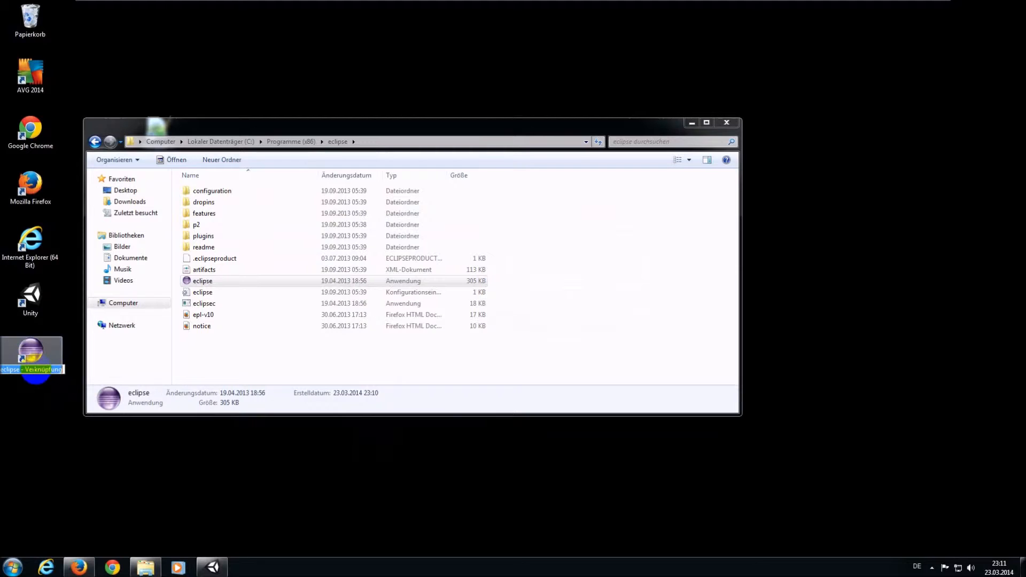
left_click_drag(21, 369, 88, 368)
key("BackSpace")
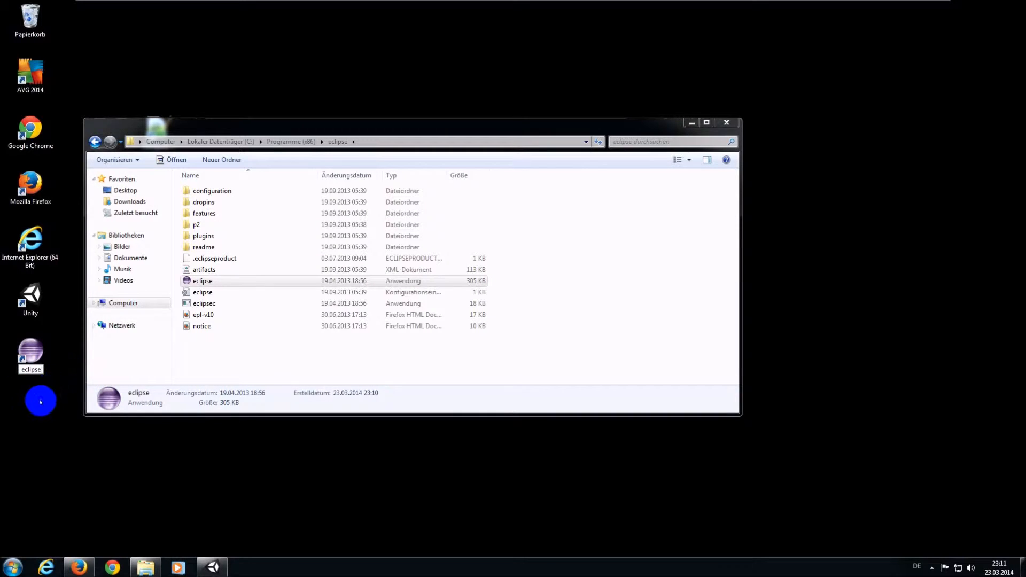
left_click(43, 400)
Step: Move the file explorer window away from the desktop icons, launch Eclipse from its shortcut and accept the default workspace folder
left_click_drag(318, 124, 428, 107)
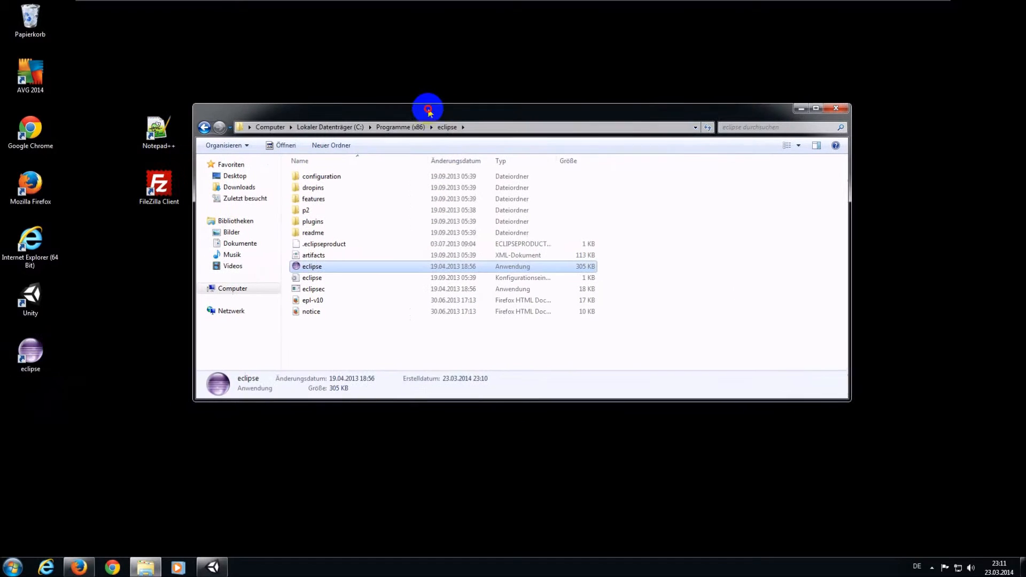
left_click(83, 350)
left_click(38, 360)
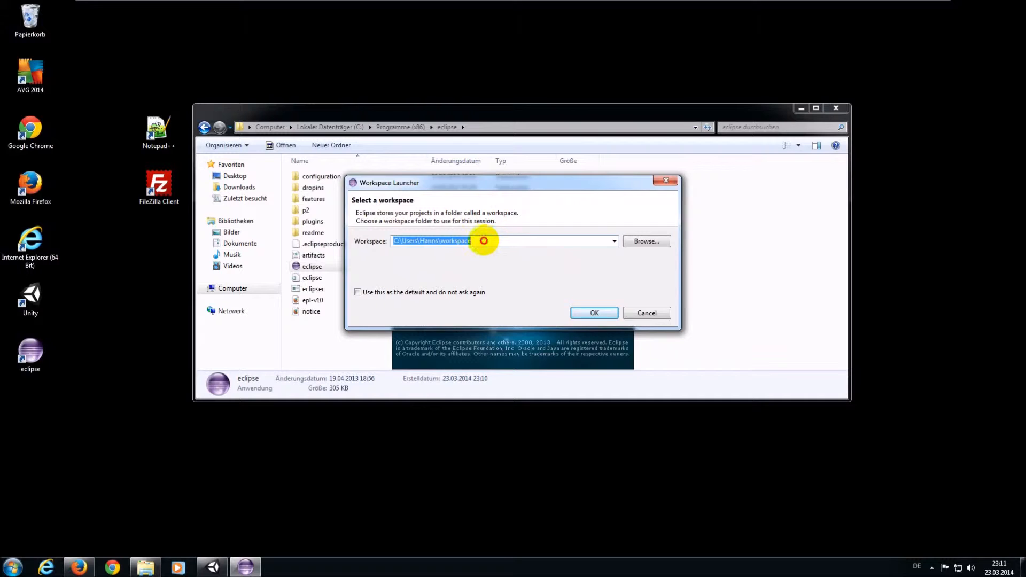
left_click(483, 240)
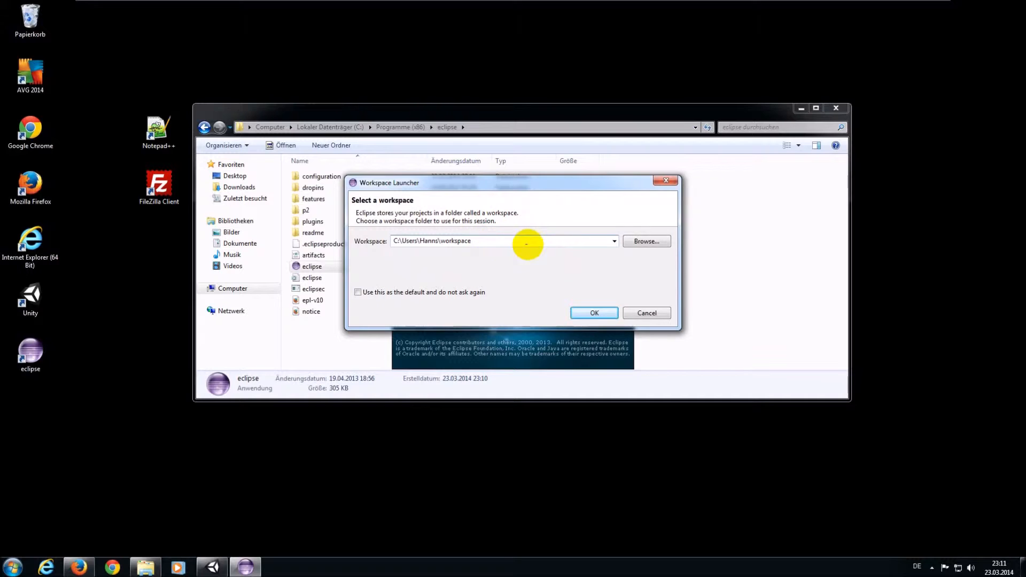
left_click(587, 314)
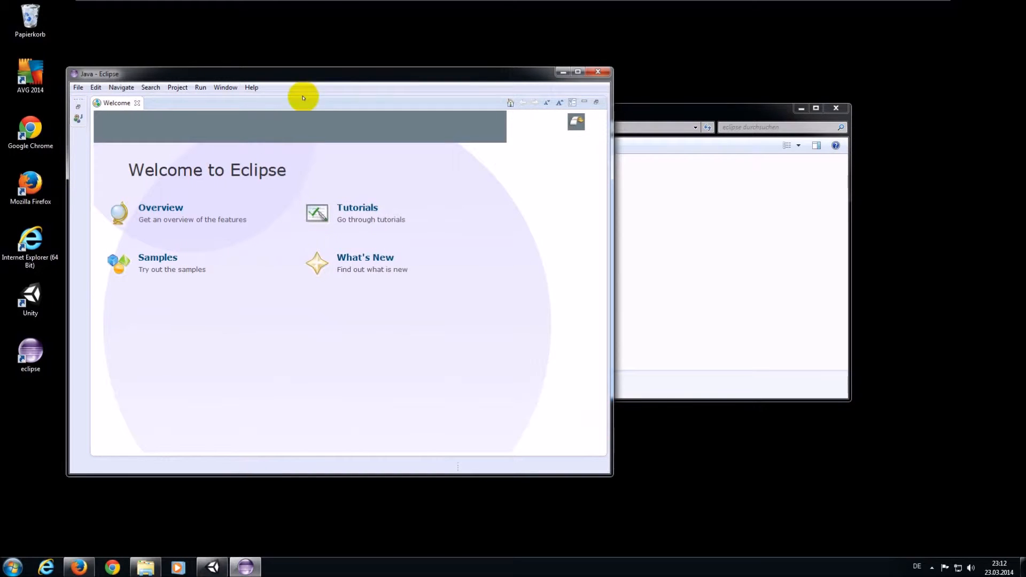
Step: Position the Eclipse window clear of the desktop icons and select the eclipse shortcut on the desktop
left_click_drag(424, 75, 620, 68)
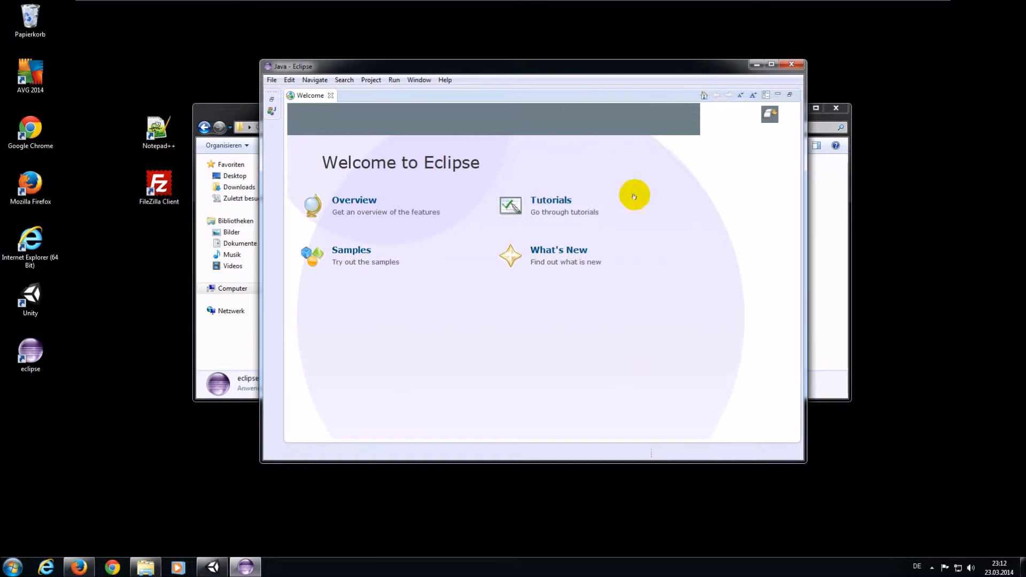
left_click_drag(469, 71, 431, 83)
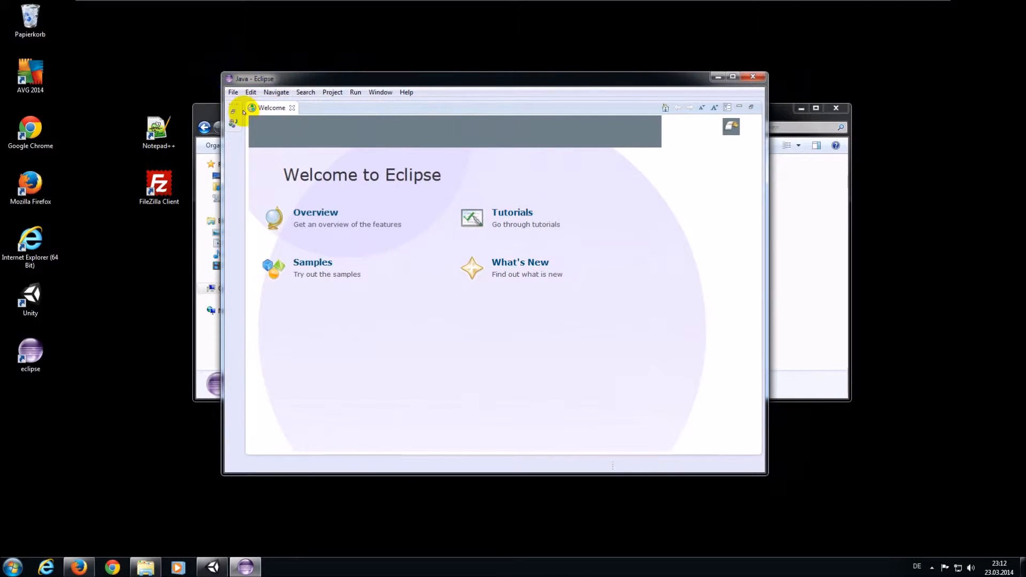
left_click(50, 356)
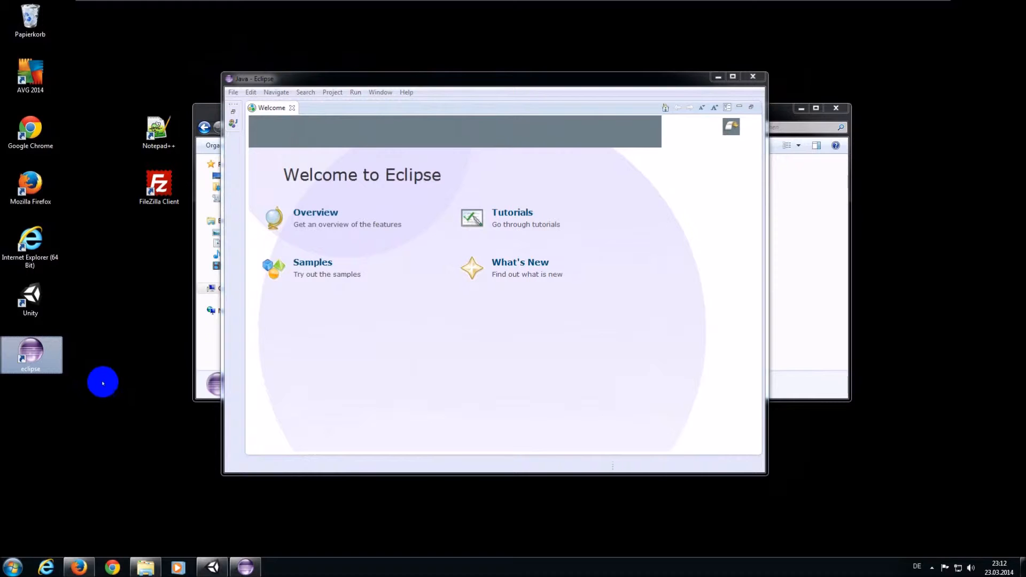
left_click(331, 398)
left_click(32, 357)
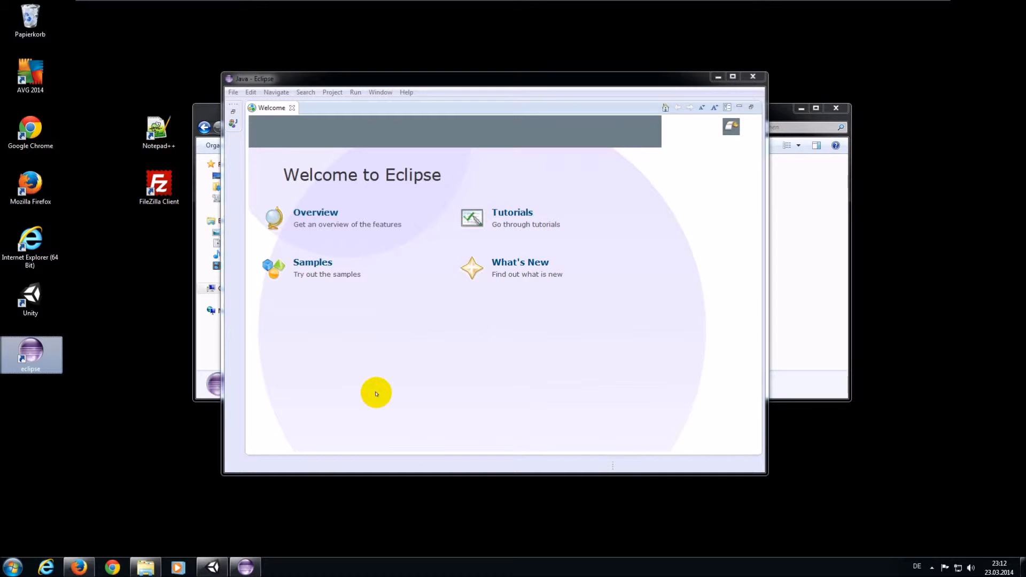
Step: Open the Java folder inside Programme (x86) and check the jre7 folder and its full path
left_click(145, 566)
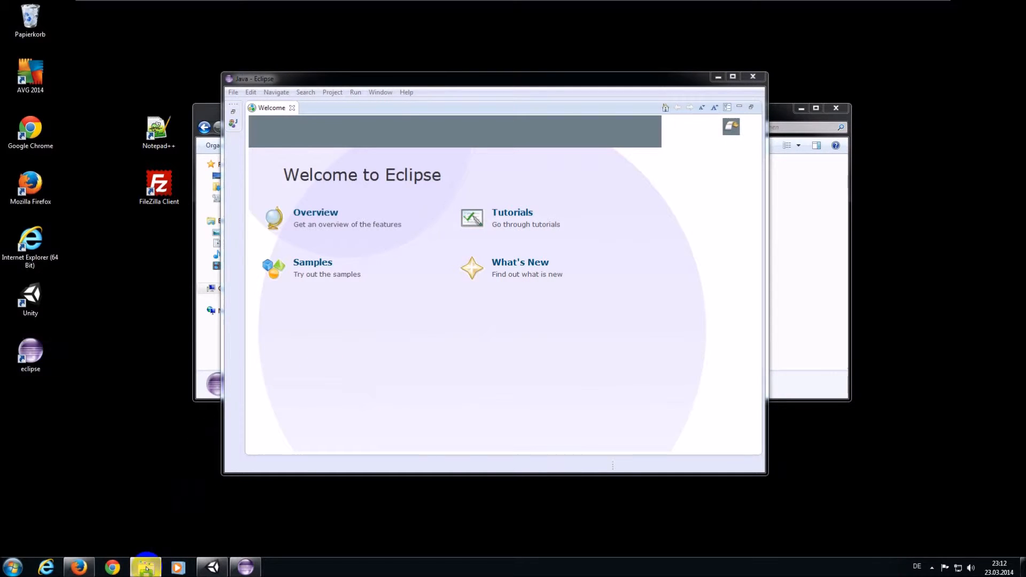
left_click(333, 343)
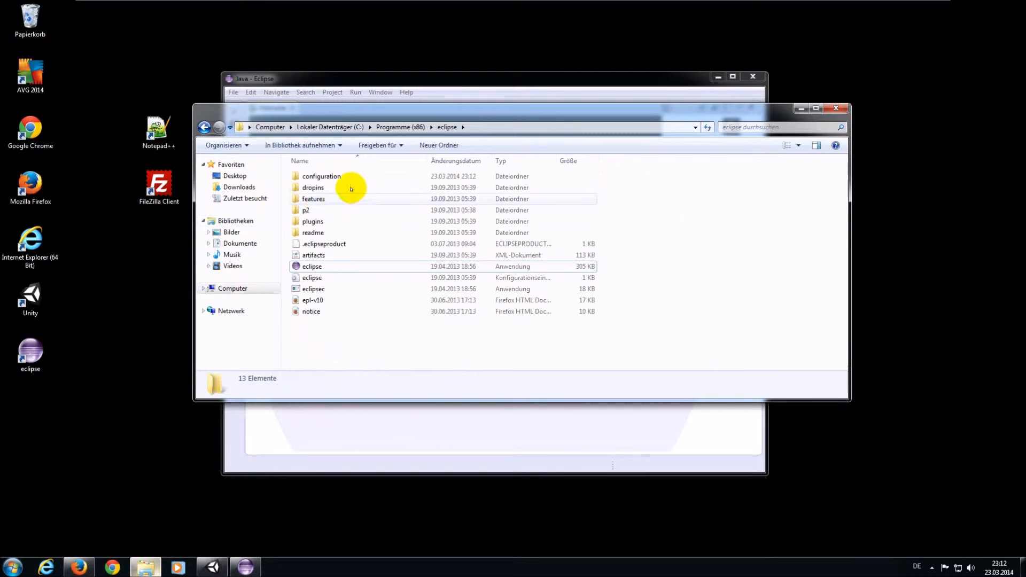
left_click(394, 128)
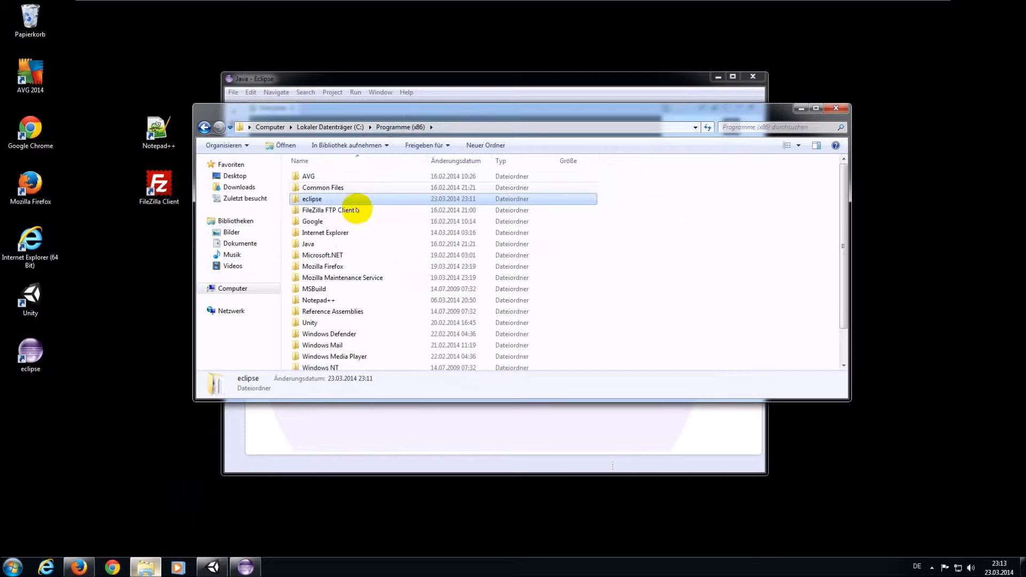
double_click(322, 243)
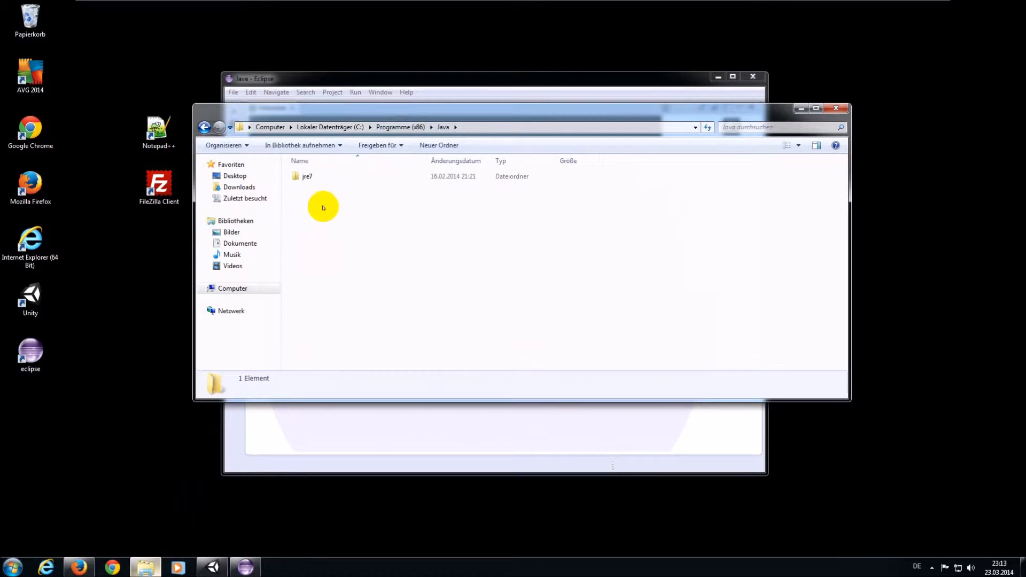
left_click(320, 179)
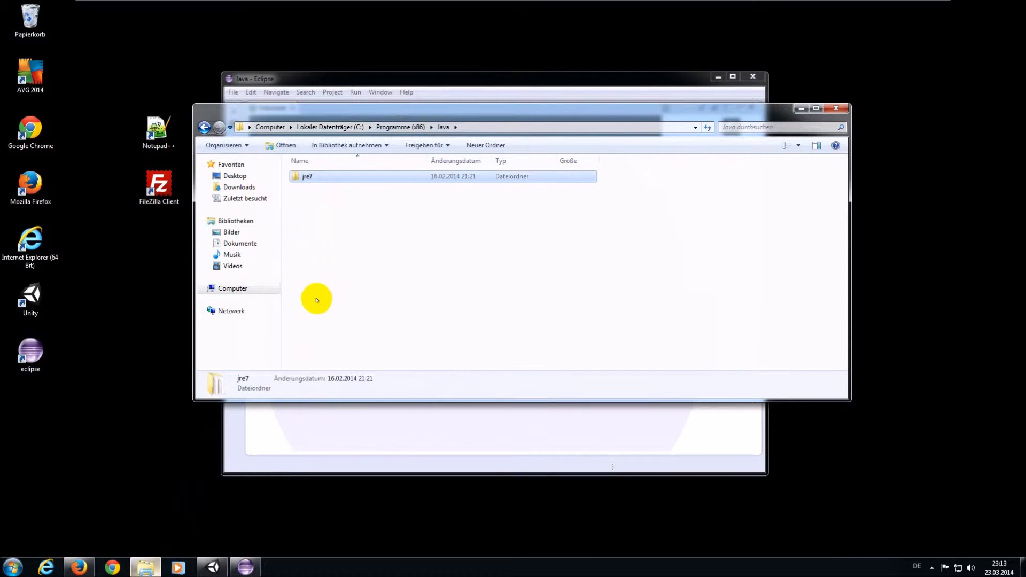
left_click_drag(388, 110, 413, 139)
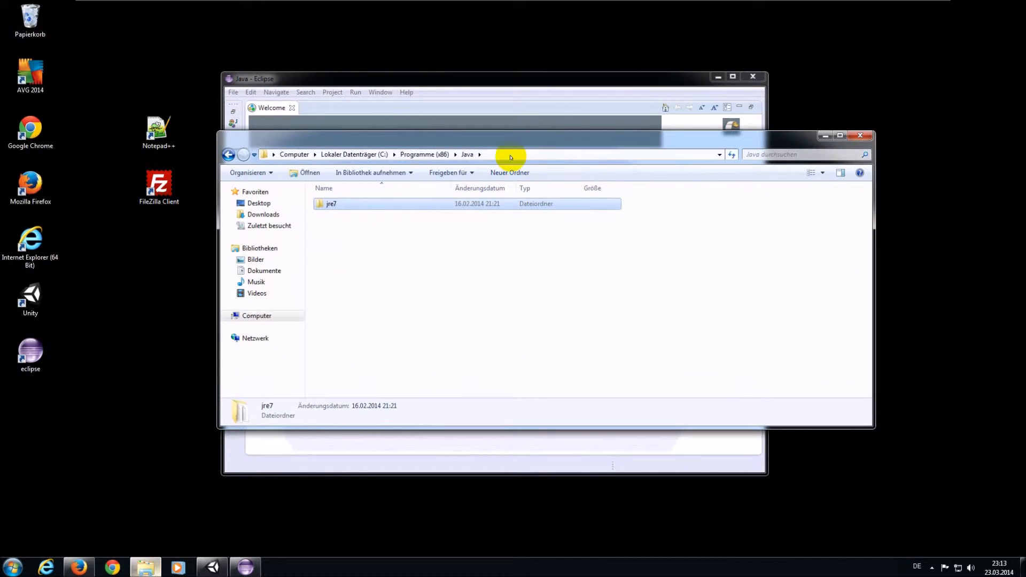
left_click(527, 156)
left_click(444, 157)
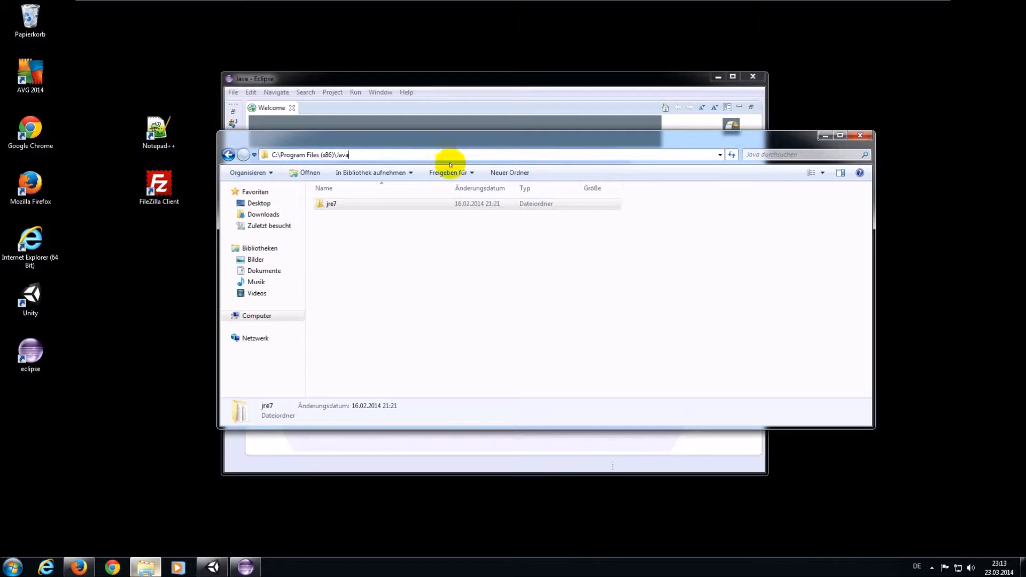
left_click(429, 228)
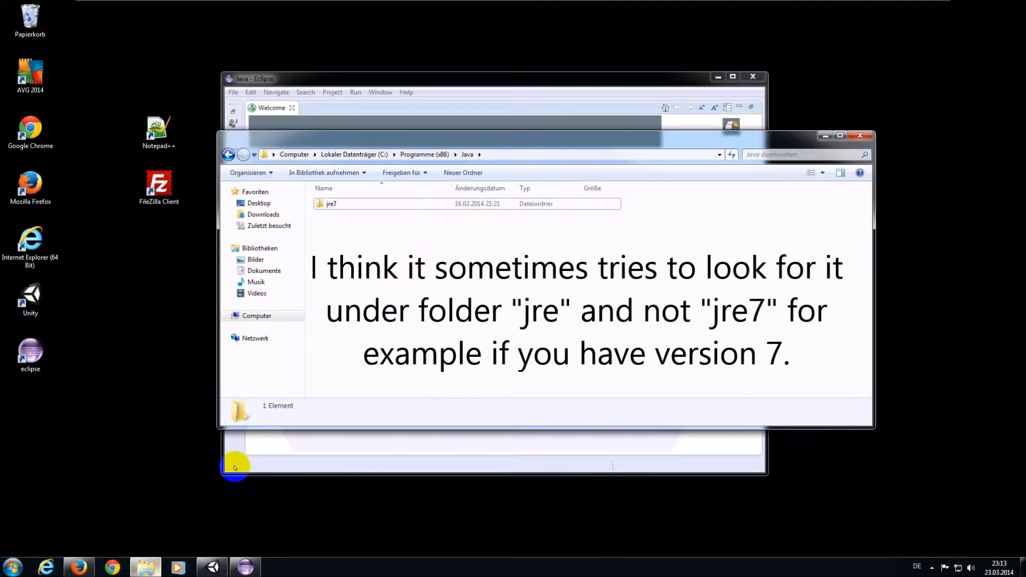
Step: Open the environment variables (Umgebungsvariablen) from the advanced system settings under System und Sicherheit in the Systemsteuerung
left_click(13, 565)
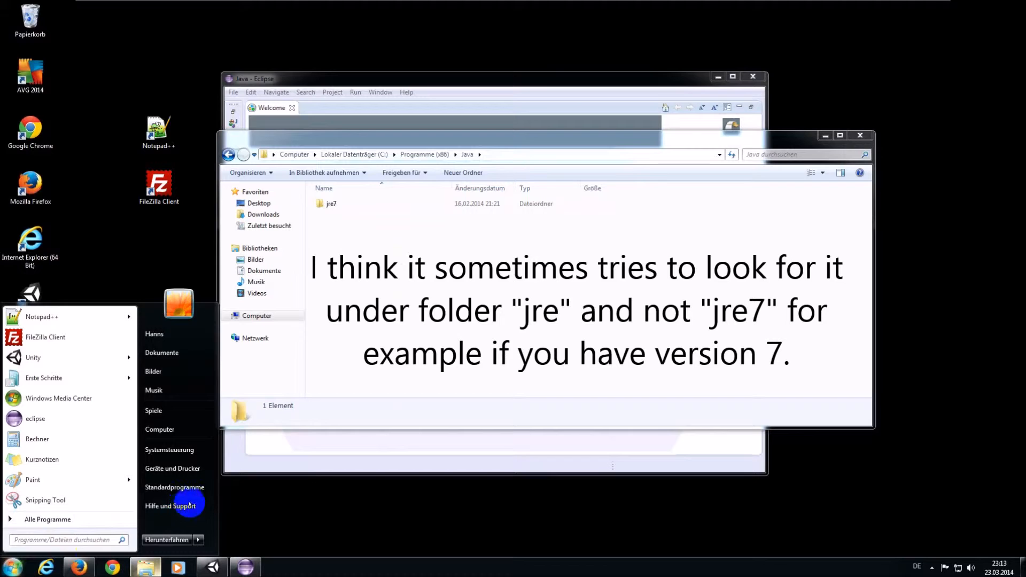
left_click(187, 450)
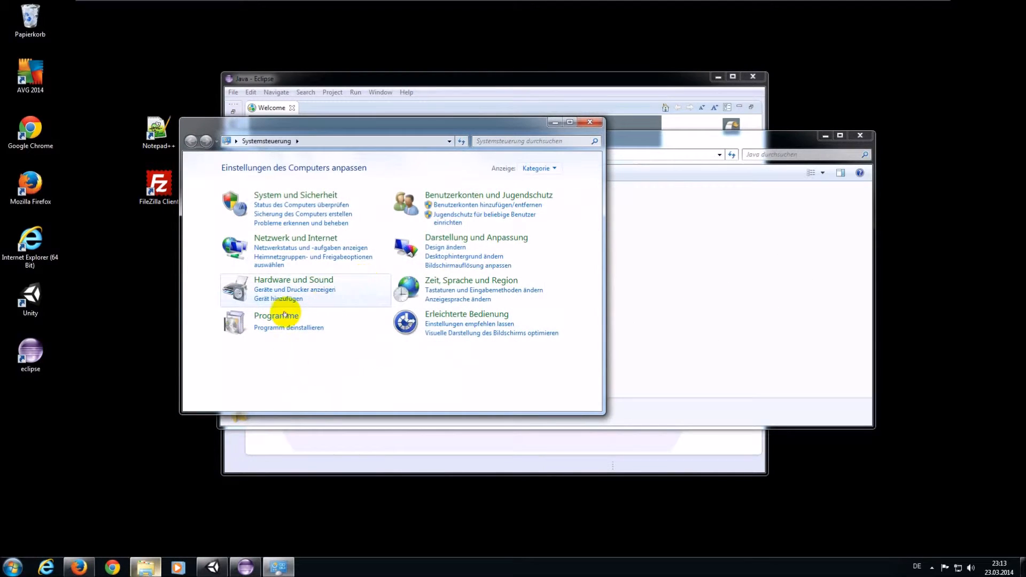
left_click(284, 197)
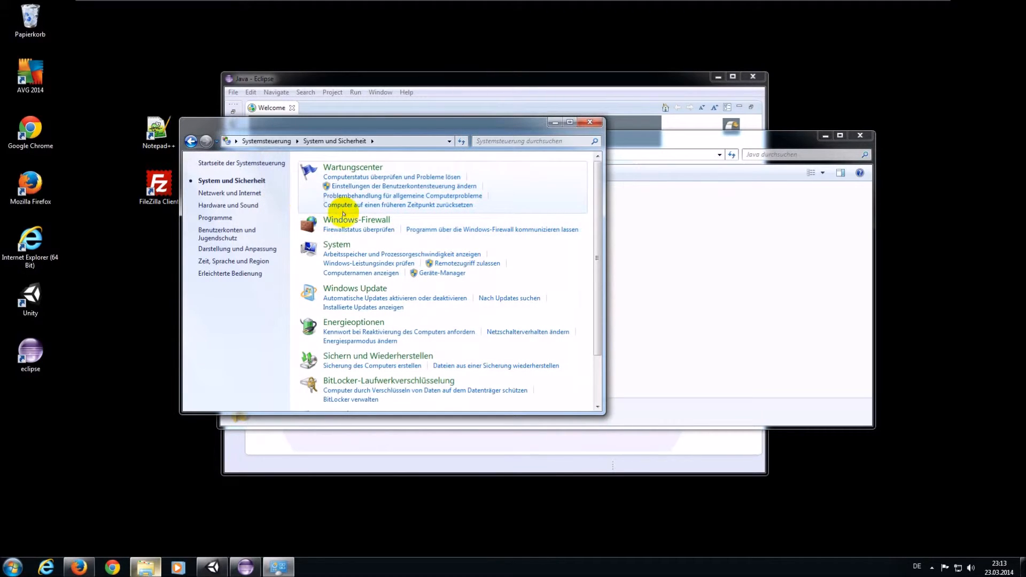
left_click(332, 247)
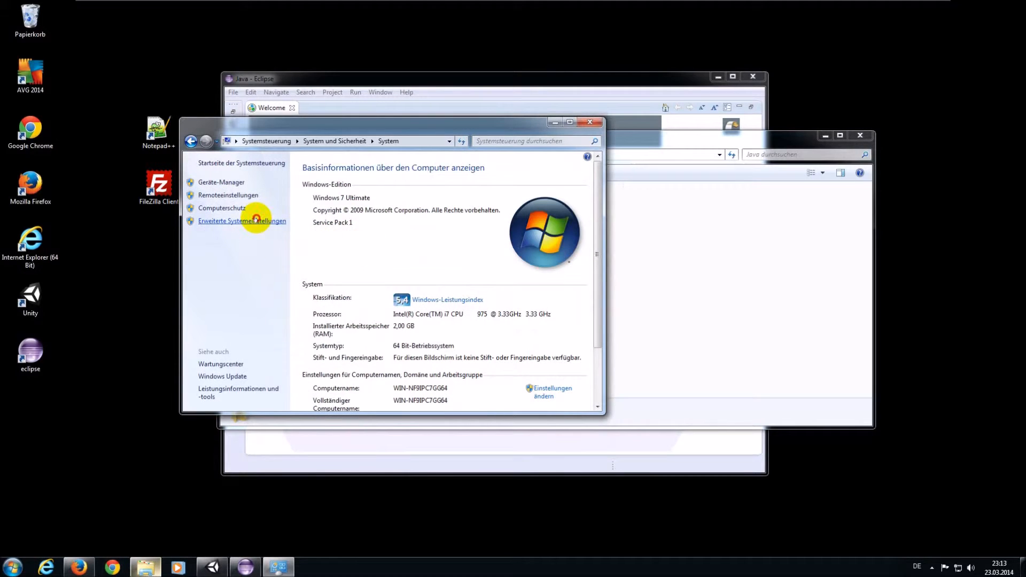
left_click(256, 219)
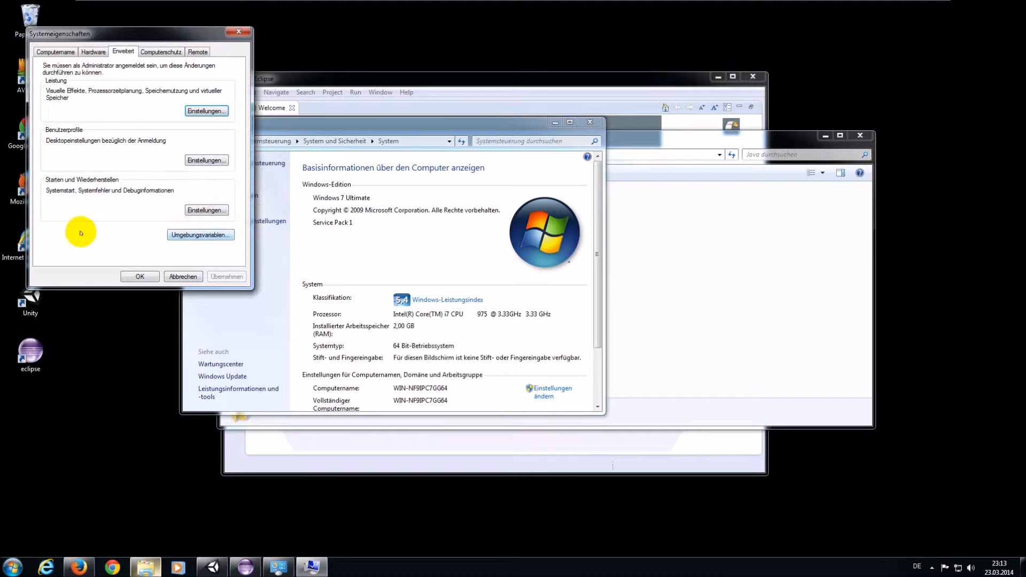
left_click(205, 235)
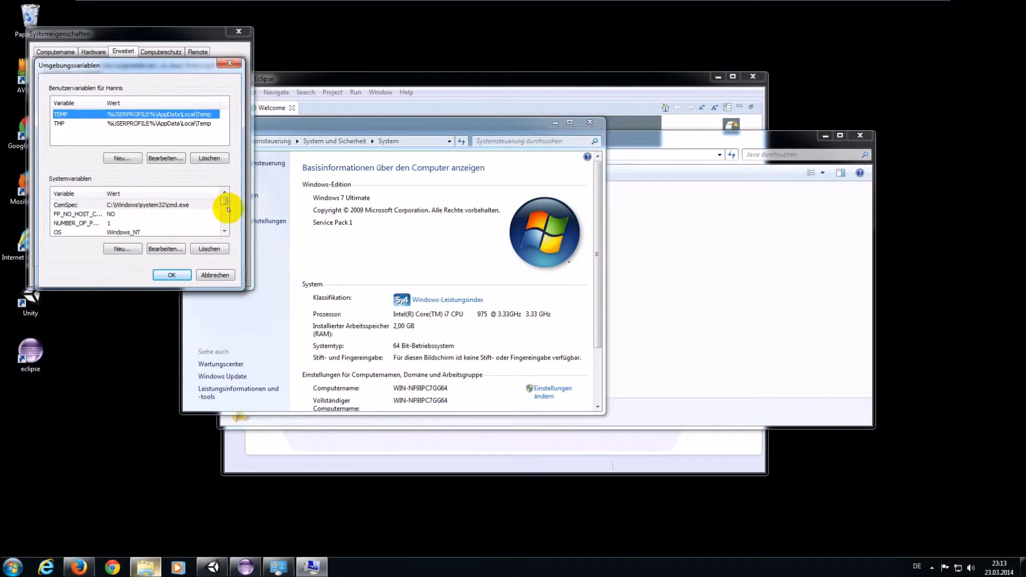
Step: Open the Path system variable for editing and move its edit dialog clear of the variable lists
left_click_drag(225, 201, 225, 206)
left_click(174, 222)
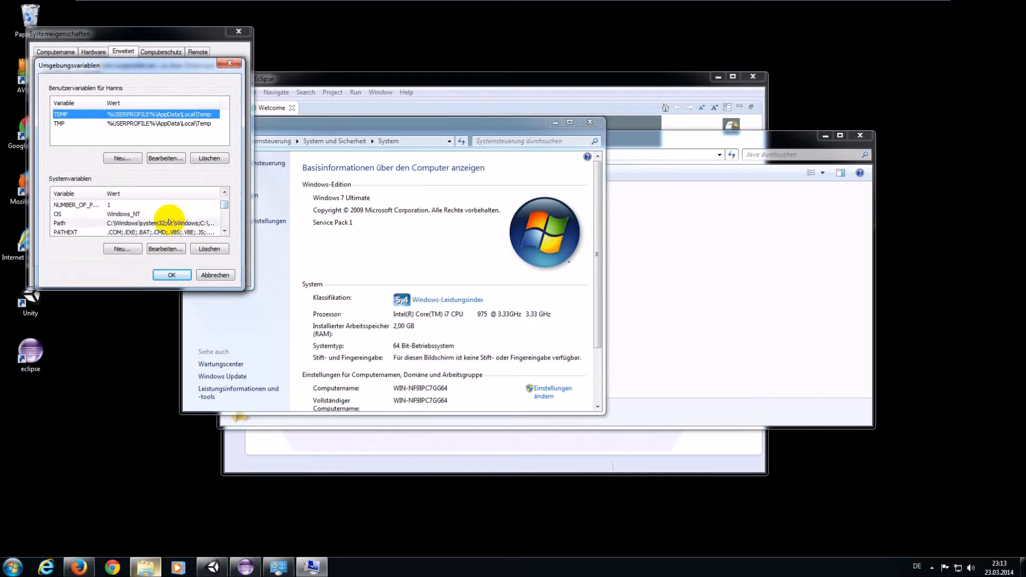
double_click(128, 224)
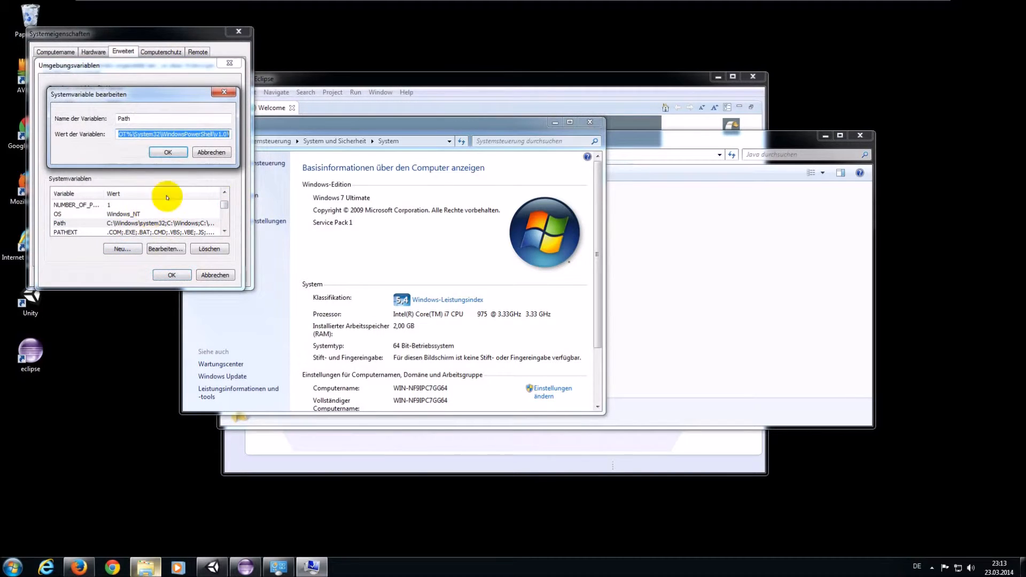
left_click(218, 134)
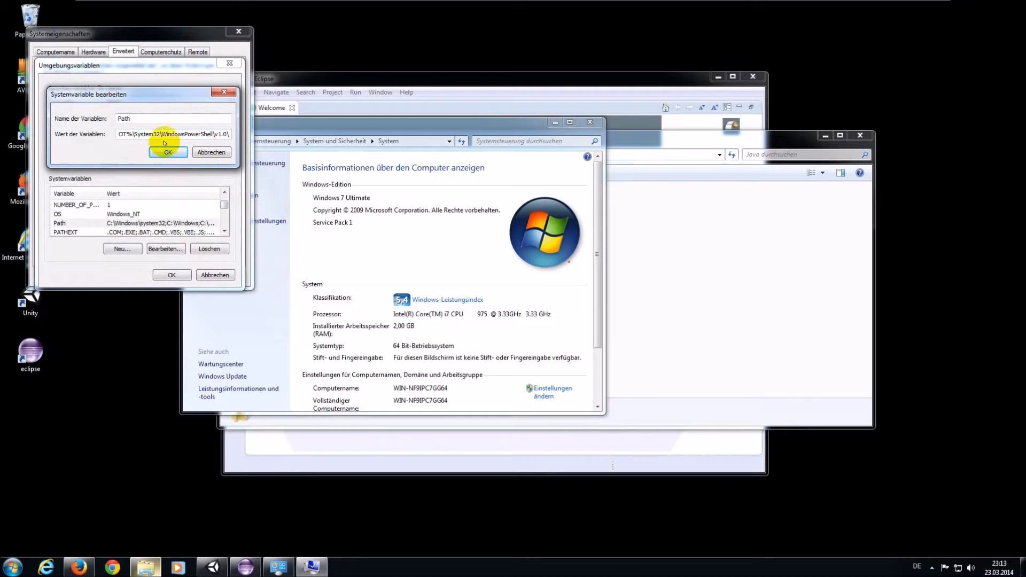
left_click_drag(135, 95, 217, 91)
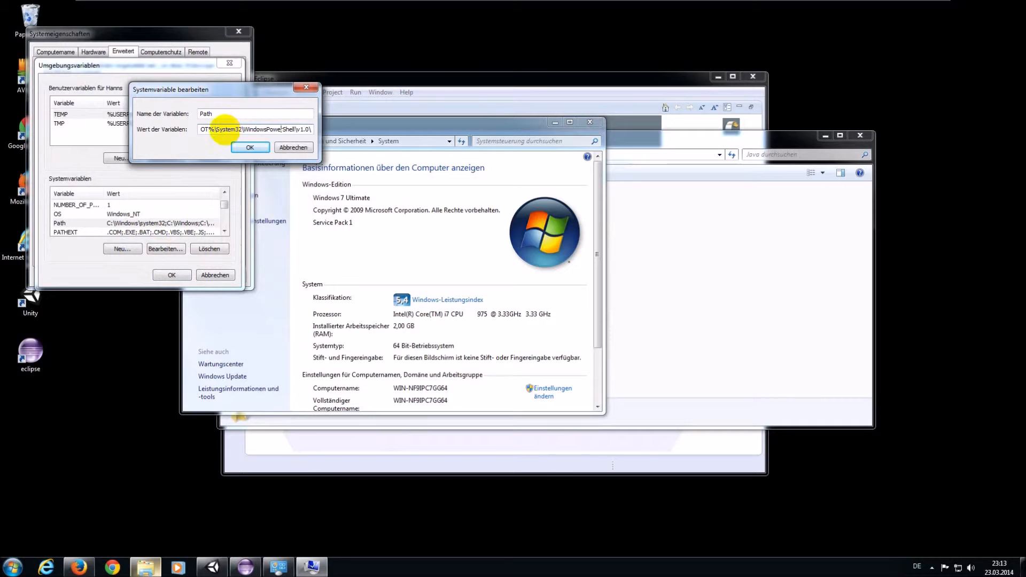
Step: Examine the Path variable's name and the final entry of its existing value
left_click_drag(214, 130, 319, 131)
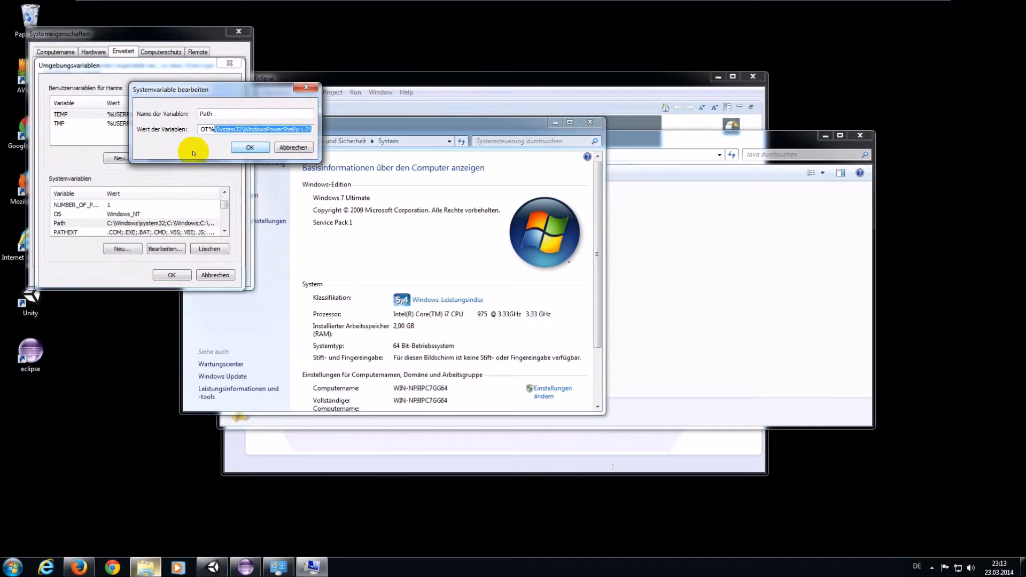
left_click(231, 129)
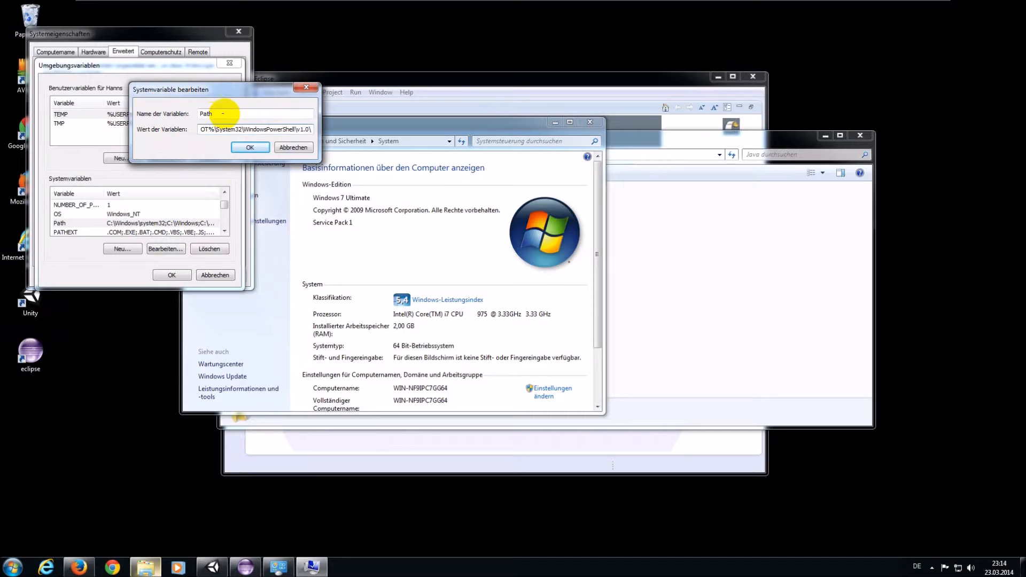
left_click_drag(227, 114, 172, 114)
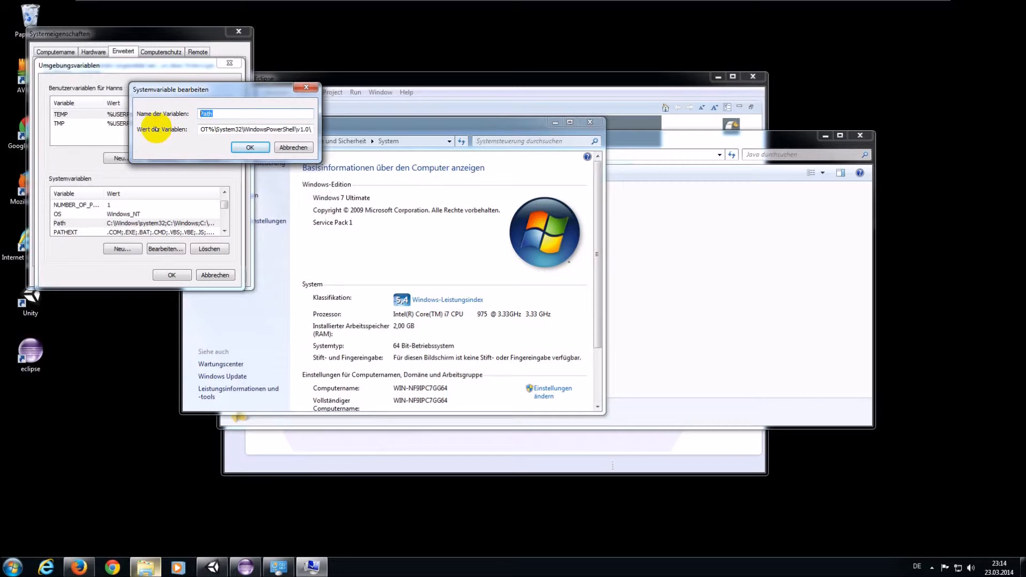
left_click_drag(204, 131, 303, 137)
left_click(238, 131)
left_click_drag(219, 130, 326, 133)
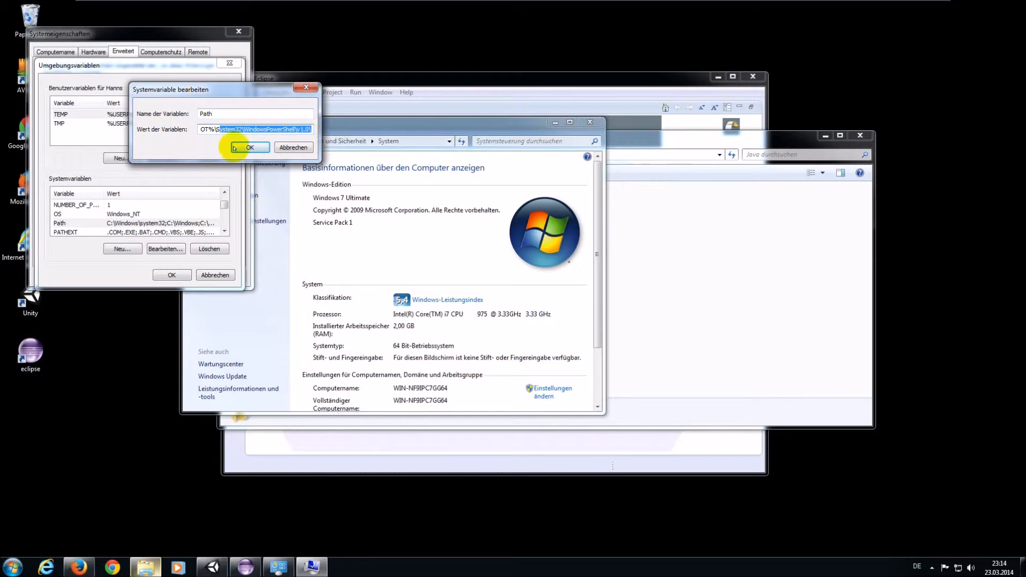
left_click_drag(215, 130, 323, 131)
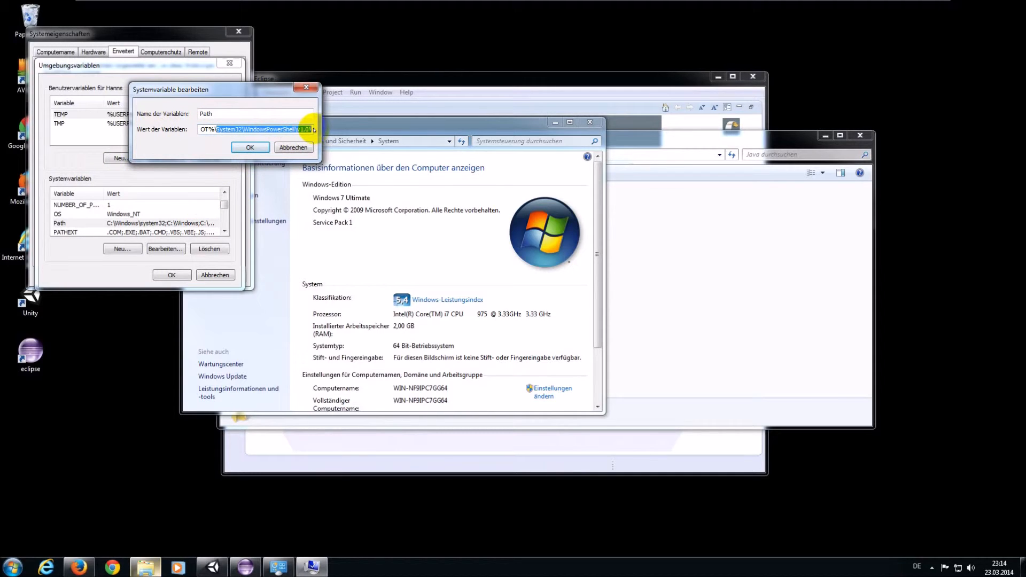
left_click(278, 130)
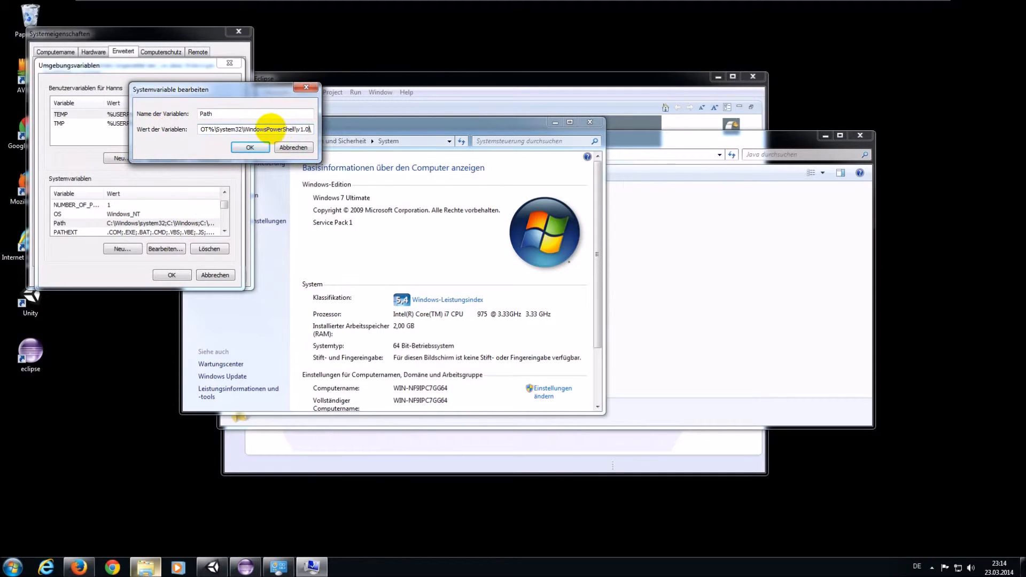
Step: Browse to the bin folder inside jre7 and copy its full path, C:\Program Files (x86)\Java\jre7\bin
left_click(146, 566)
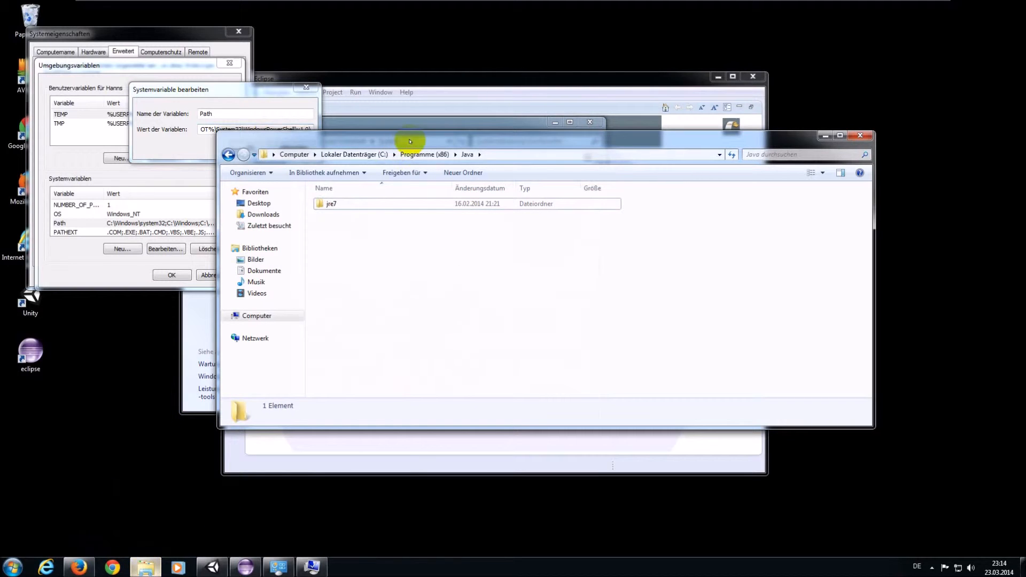
left_click_drag(420, 134, 424, 194)
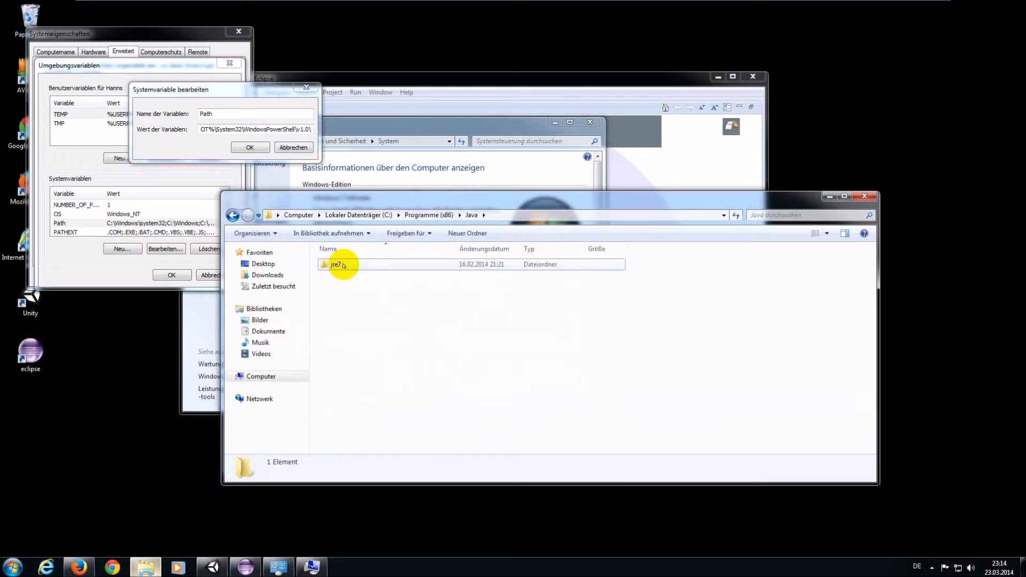
double_click(342, 265)
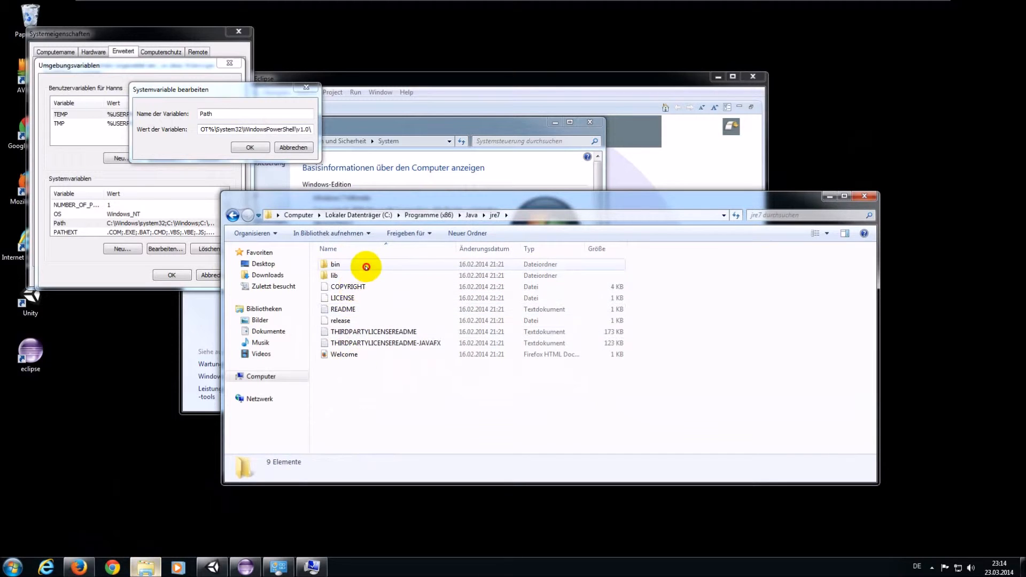
double_click(366, 267)
left_click(585, 215)
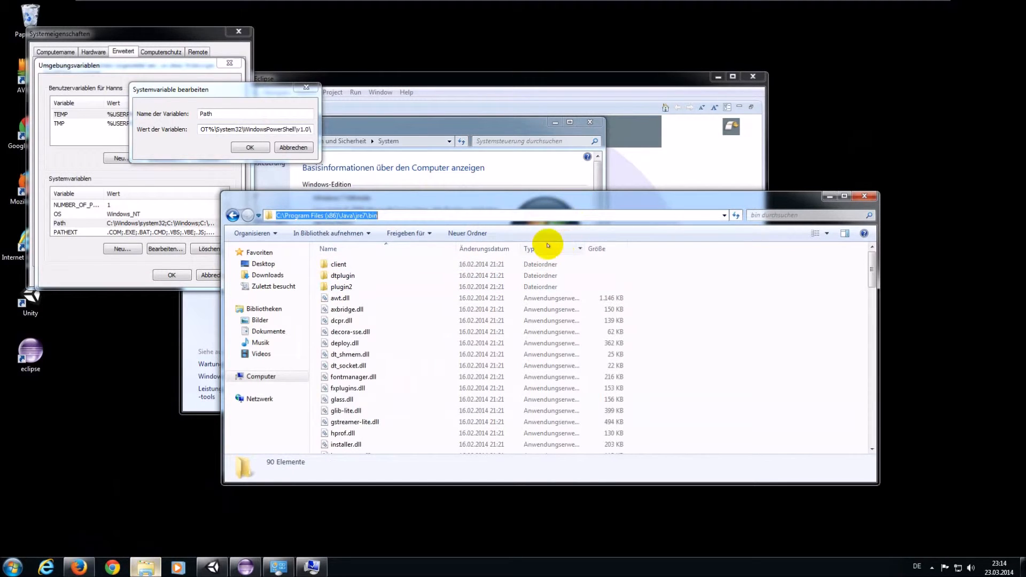
left_click(459, 216)
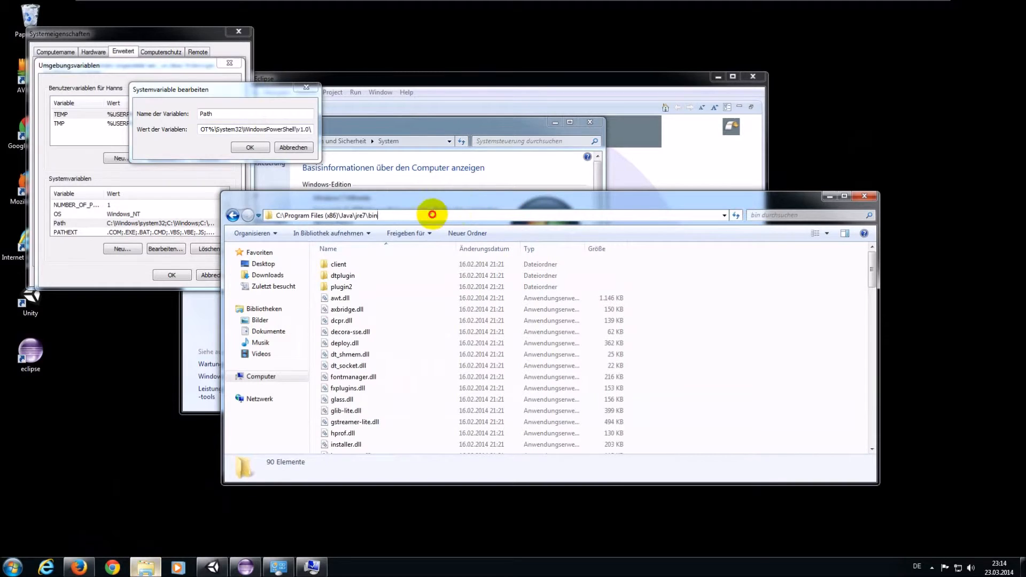
left_click_drag(432, 214, 217, 214)
key("ctrl+c")
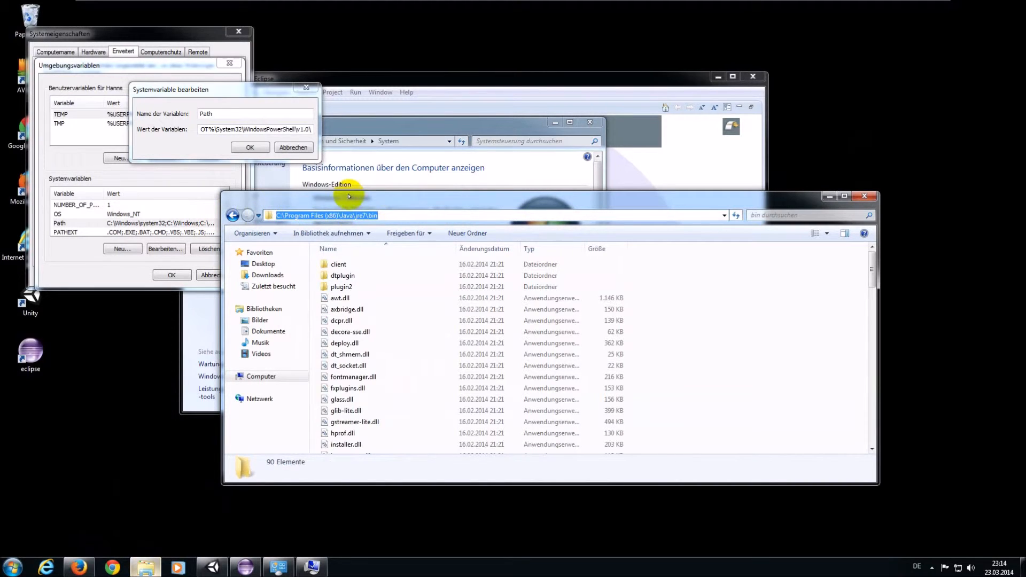
Step: Append a semicolon and the copied path C:\Program Files (x86)\Java\jre7\bin to the end of the Path value
left_click(296, 130)
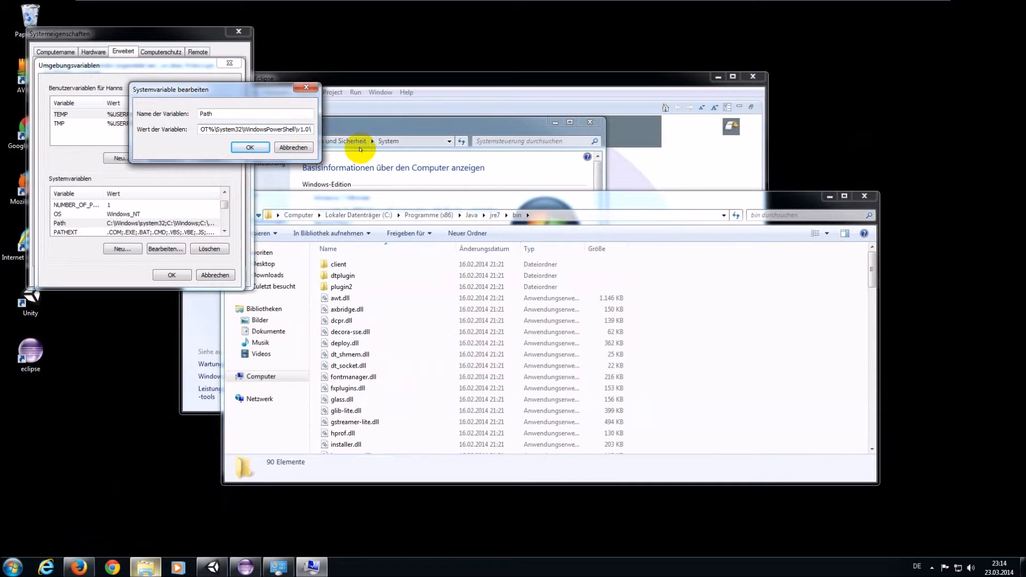
type(";")
key("ctrl+v")
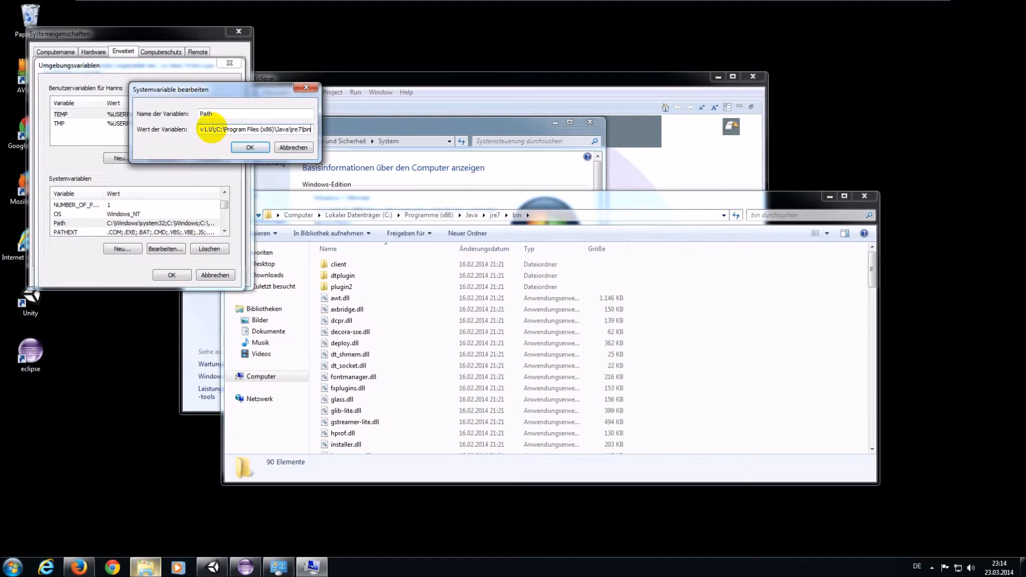
Step: Check the appended Java bin path and the semicolon separating it from the preceding entry in the Path value
left_click_drag(216, 129, 319, 130)
left_click(252, 129)
left_click_drag(217, 129, 128, 125)
left_click(210, 129)
left_click_drag(210, 128, 368, 135)
left_click(310, 130)
left_click_drag(215, 129, 328, 128)
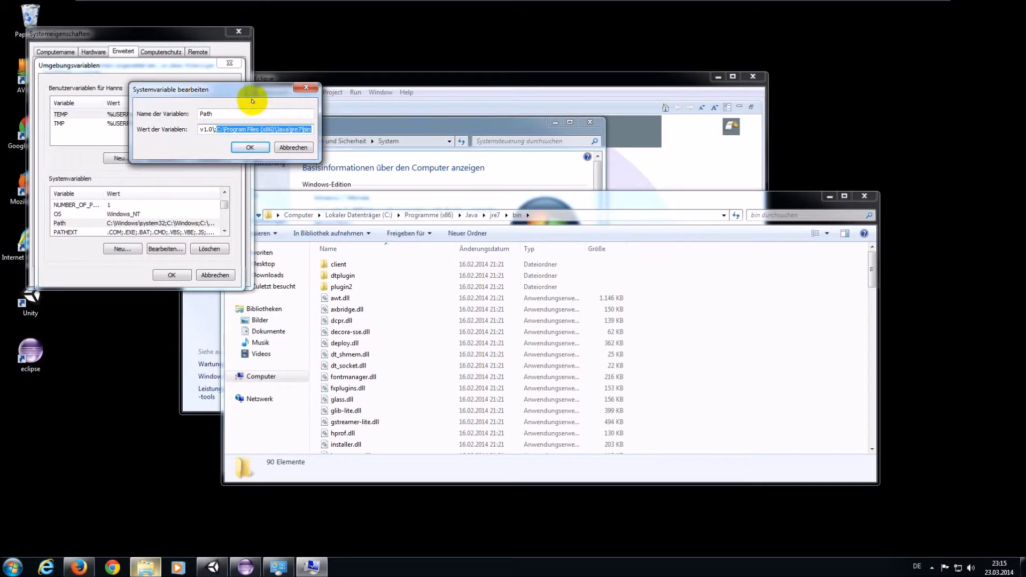
left_click_drag(255, 96, 255, 130)
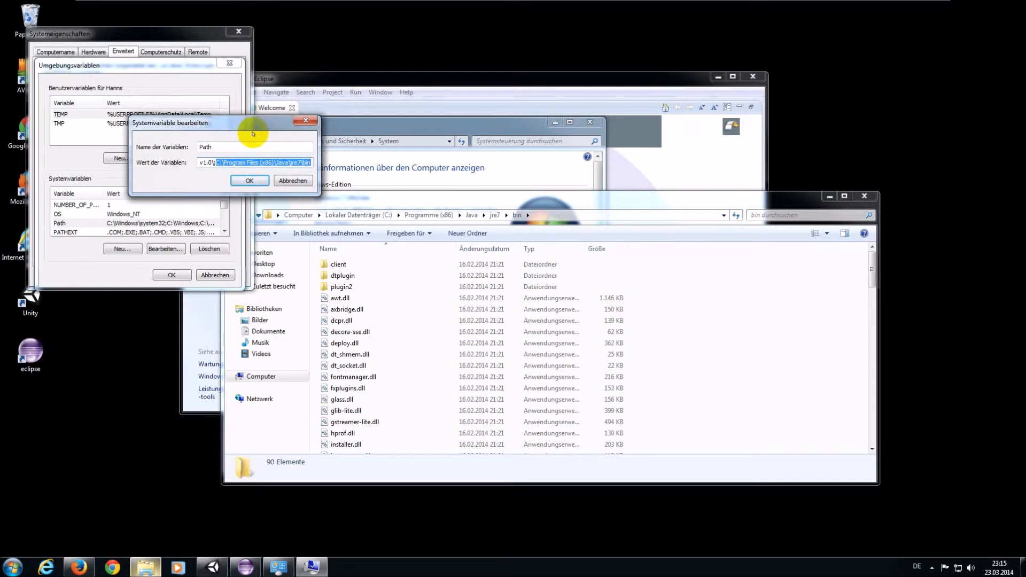
left_click(22, 338)
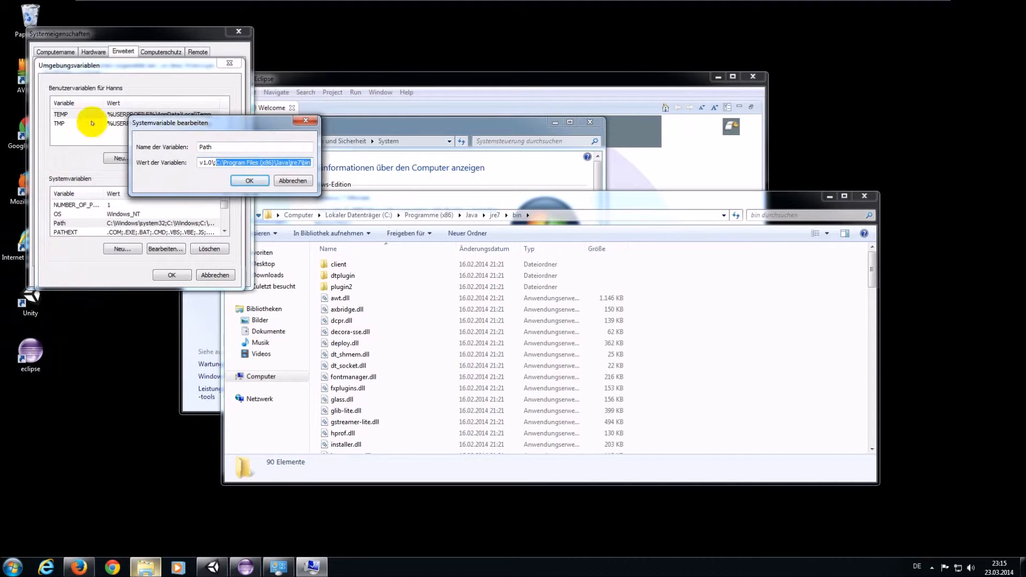
Step: Save the edited Path variable and close the environment variables and system properties dialogs with the changes accepted
left_click_drag(172, 122, 178, 142)
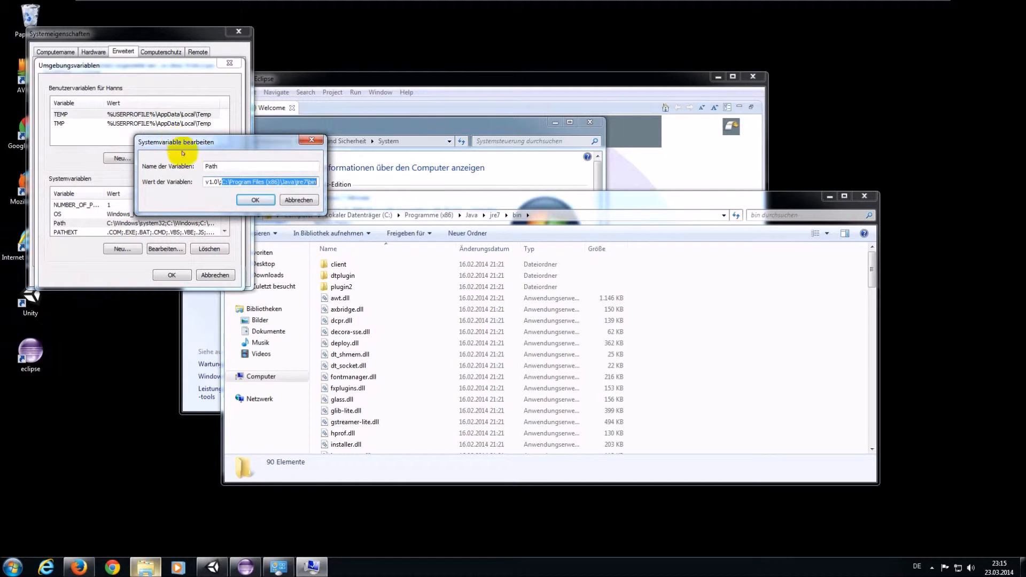
left_click(255, 199)
left_click(179, 275)
left_click(137, 277)
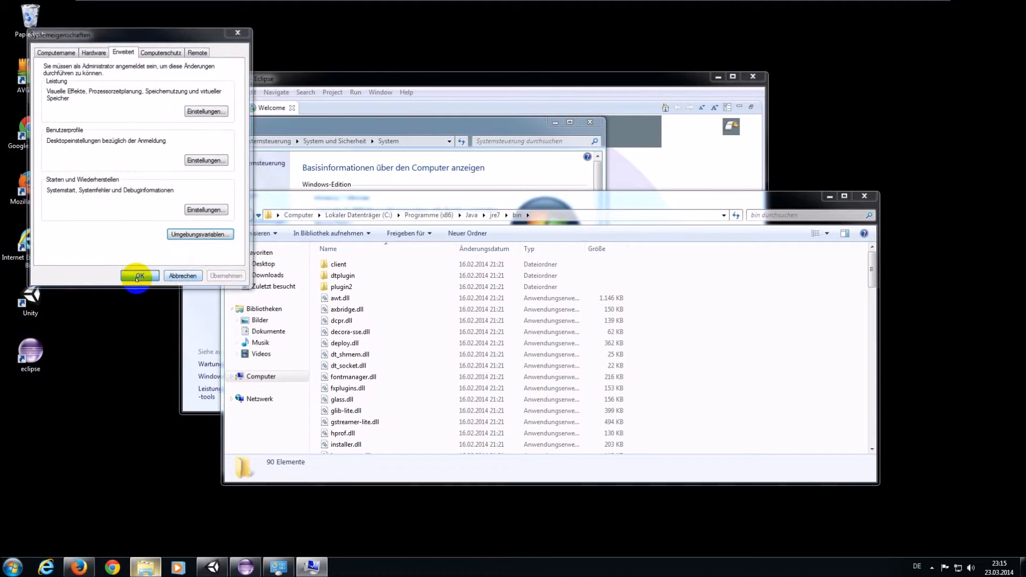
Step: Launch a new Eclipse instance from the desktop and exit the earlier Eclipse window showing the Welcome page
double_click(33, 356)
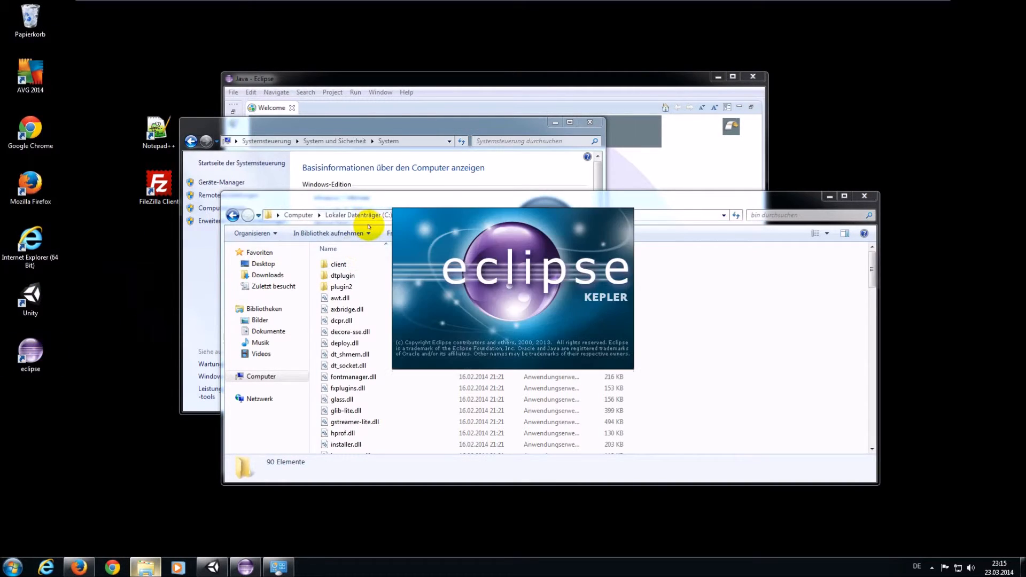
left_click_drag(355, 199, 298, 174)
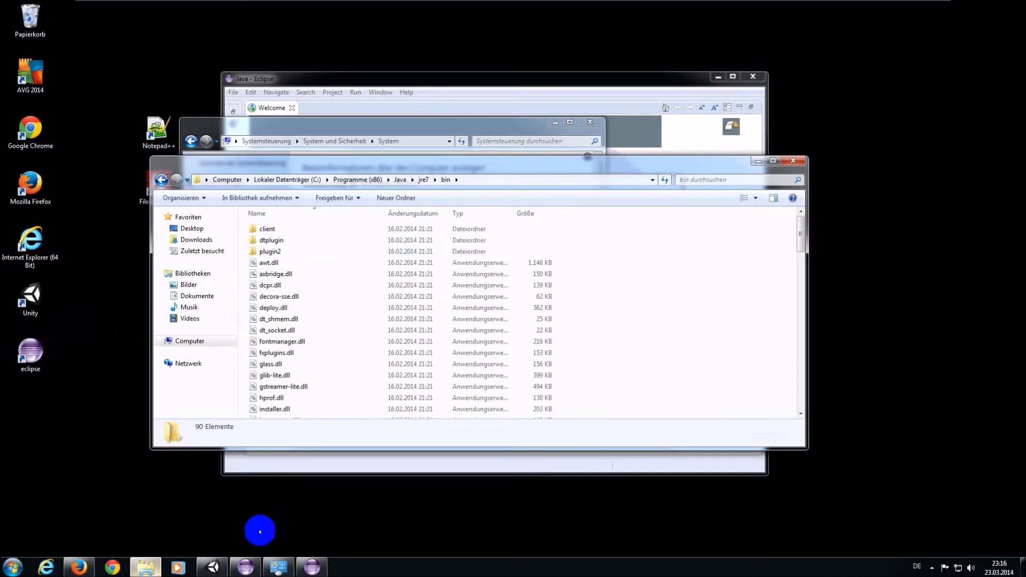
left_click(245, 566)
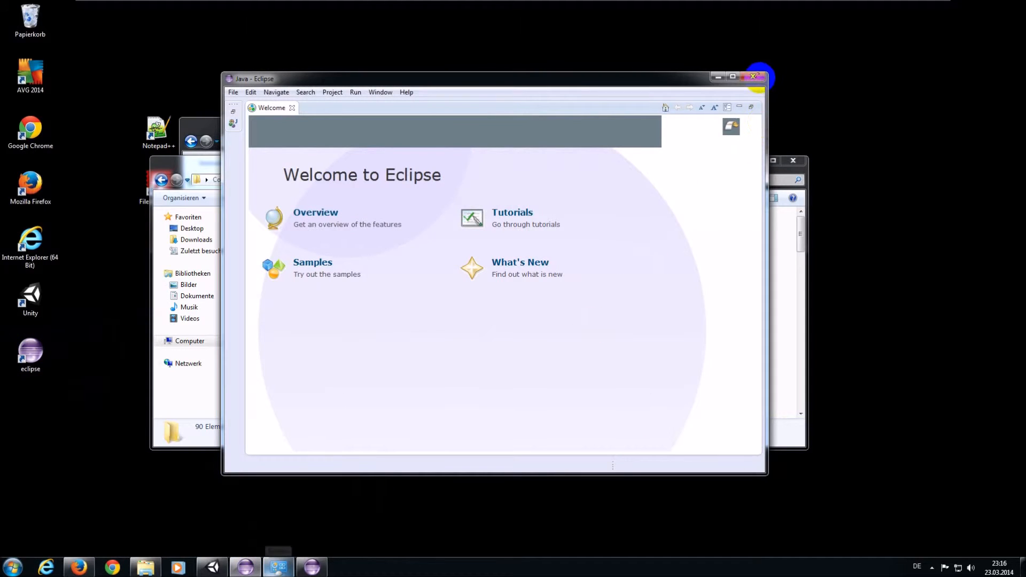
left_click(754, 76)
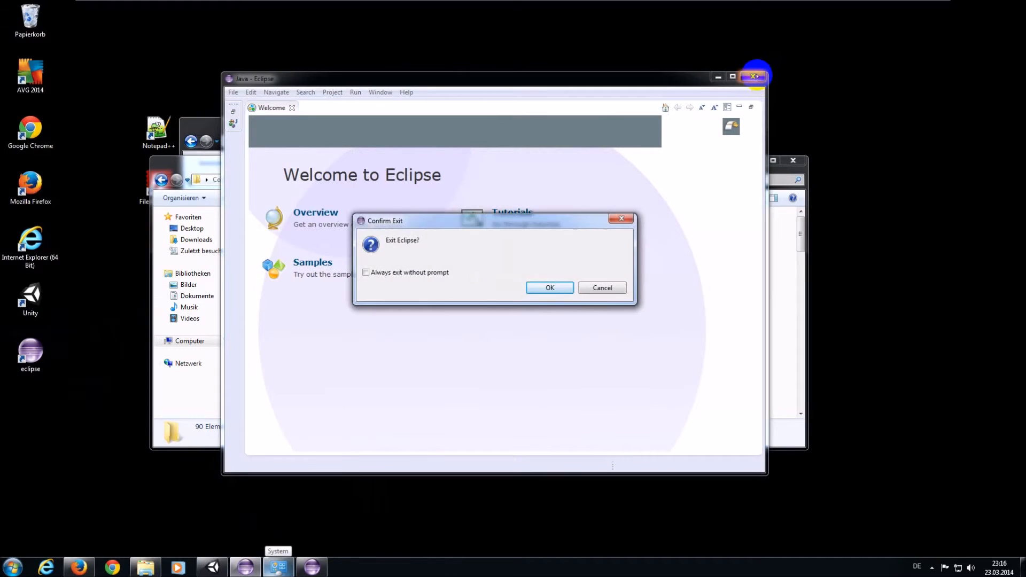
left_click(541, 287)
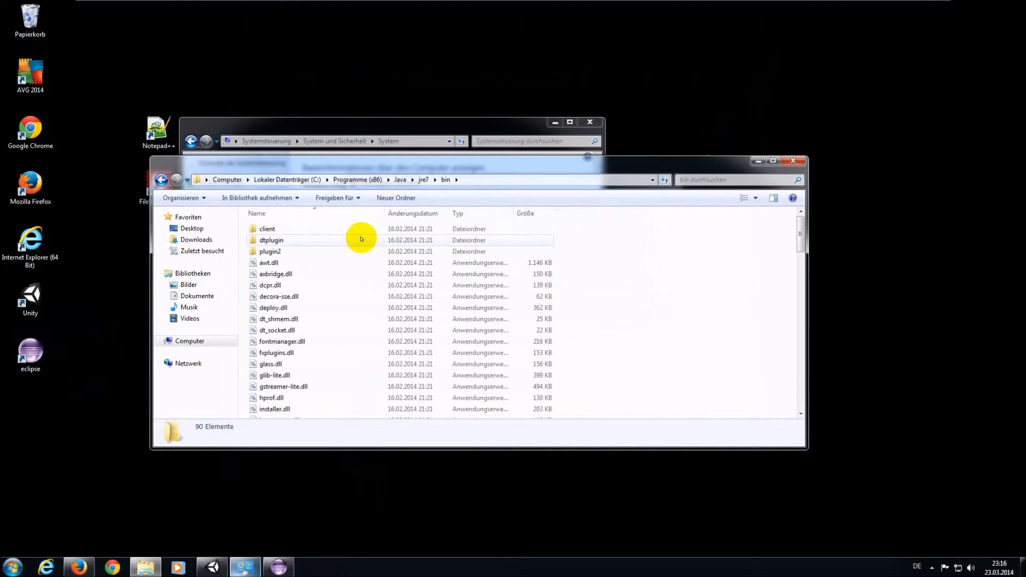
Step: Inspect the contents of the plugin2 and client folders inside the jre7 bin folder, including npjp2.dll and jvm.dll
double_click(291, 251)
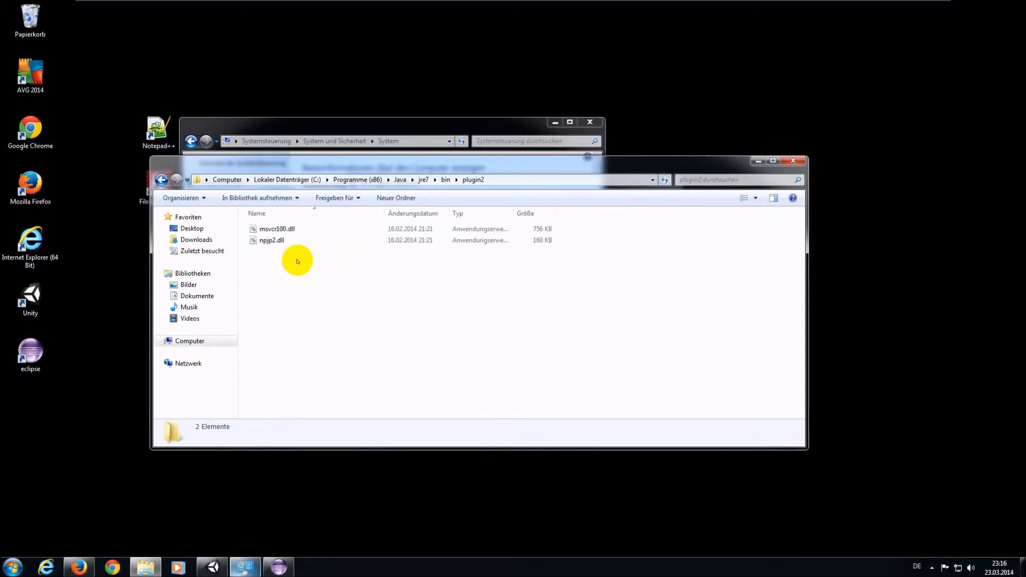
left_click(288, 241)
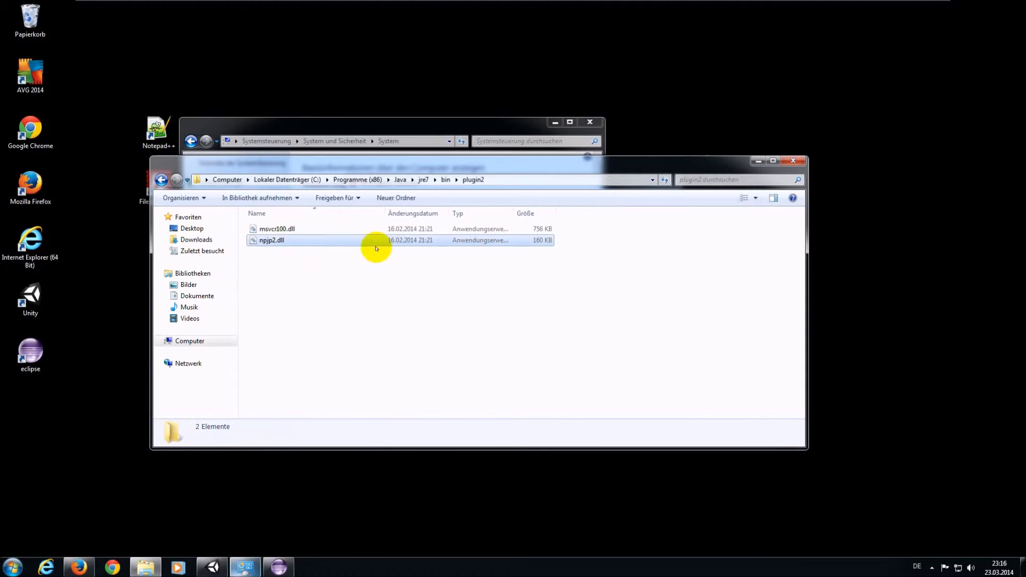
left_click(161, 179)
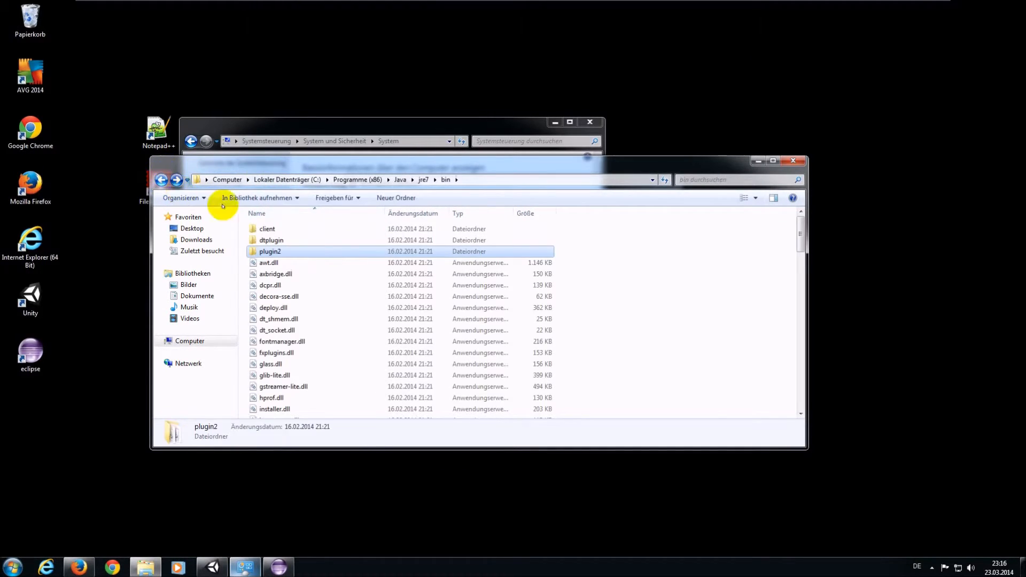
double_click(283, 227)
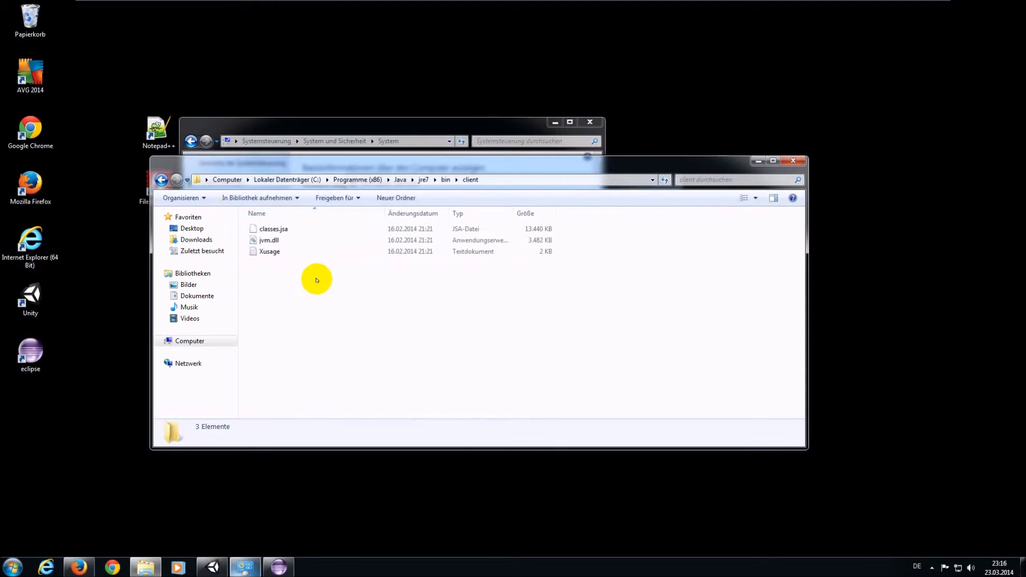
left_click(293, 241)
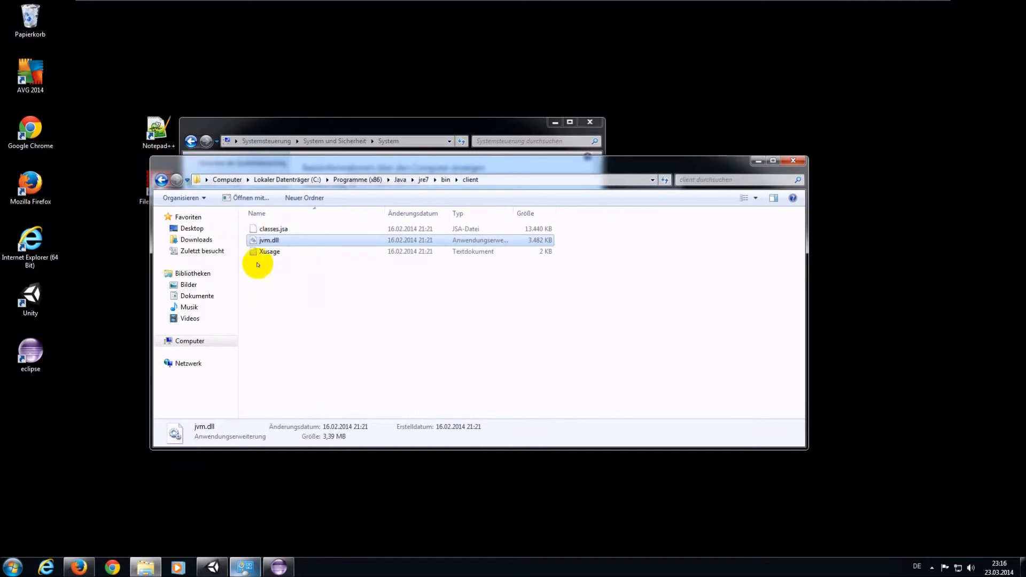
left_click(335, 327)
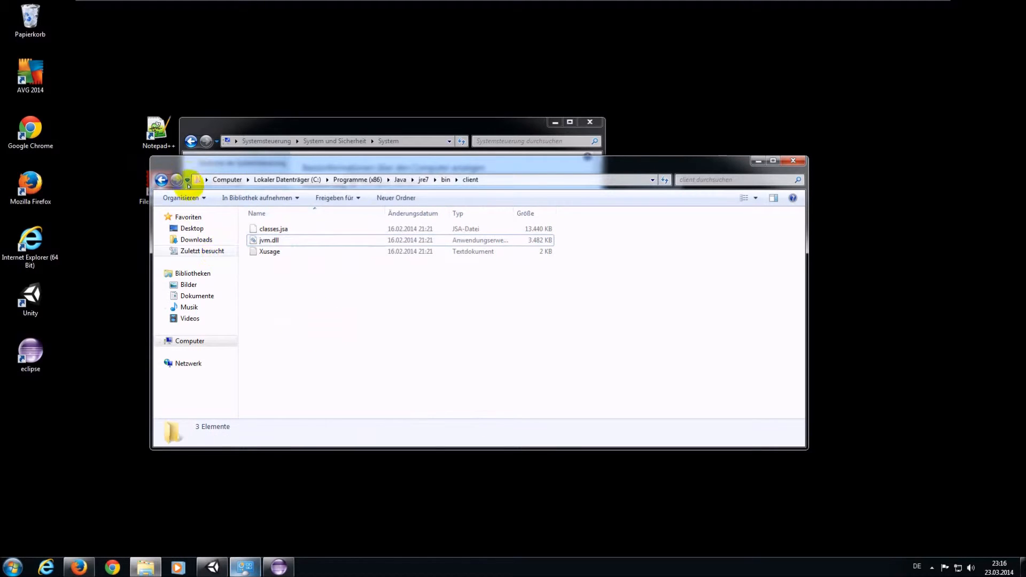
left_click(158, 181)
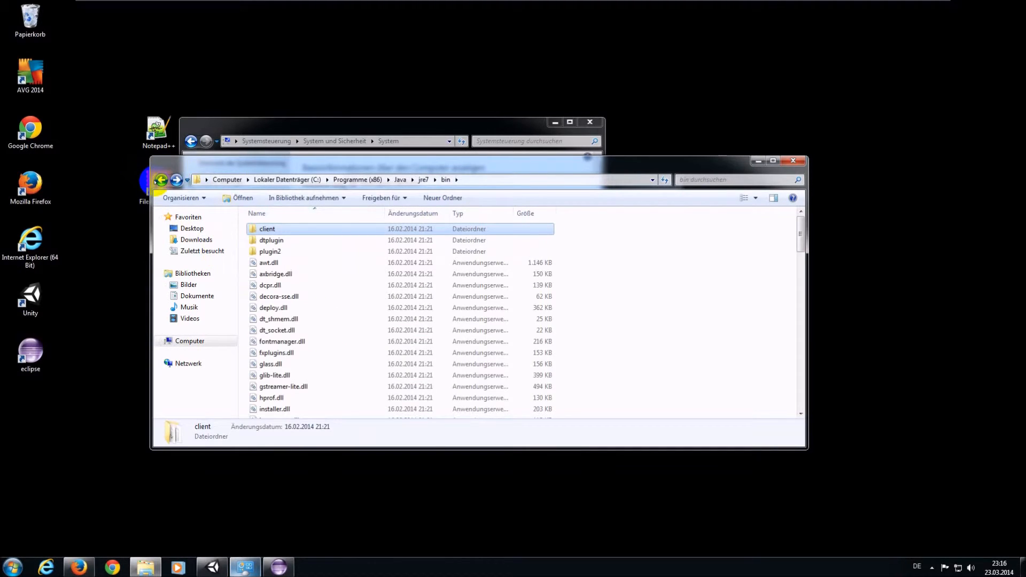
Step: Go back up to Programme (x86) and open its Java folder to check the installed Java versions
left_click(158, 180)
left_click(158, 180)
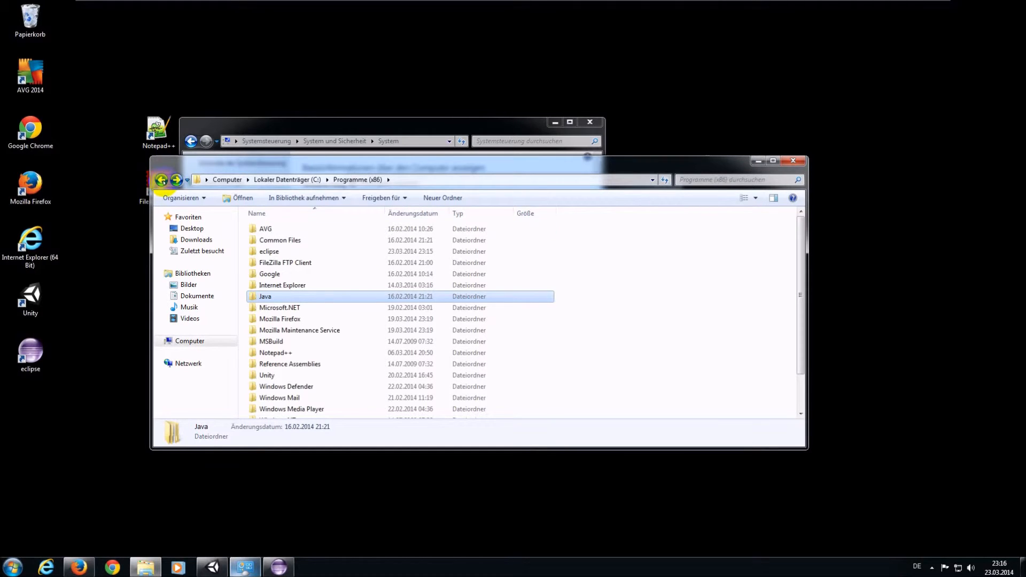
left_click(43, 356)
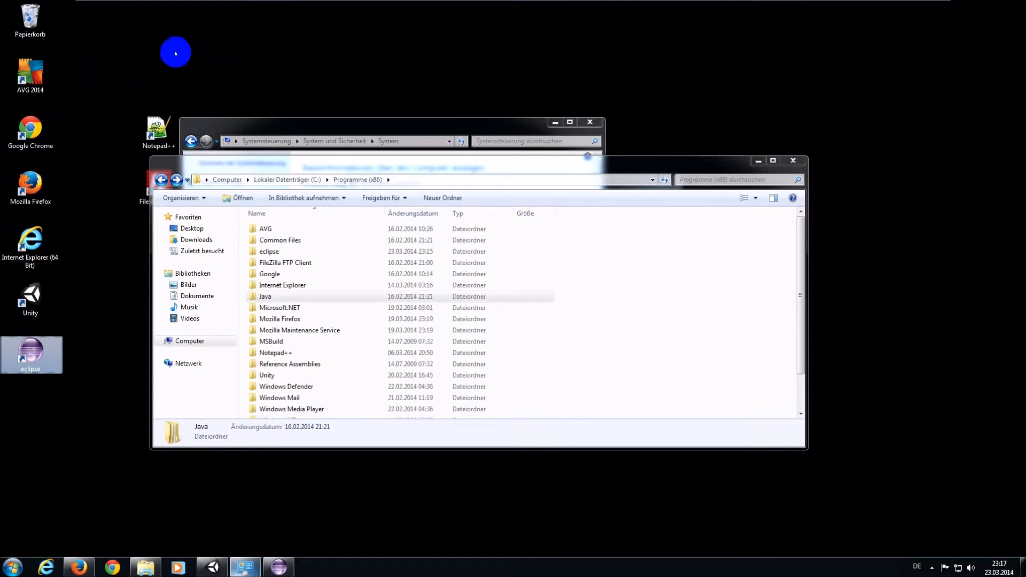
mouse_move(266, 169)
left_mouse_down()
mouse_move(292, 184)
mouse_move(268, 175)
left_mouse_up()
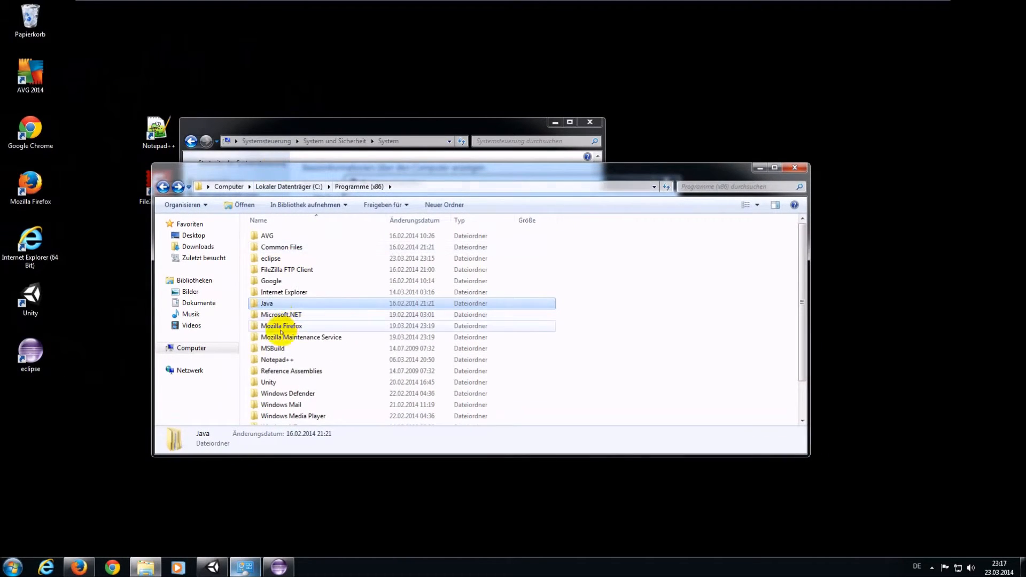
double_click(275, 304)
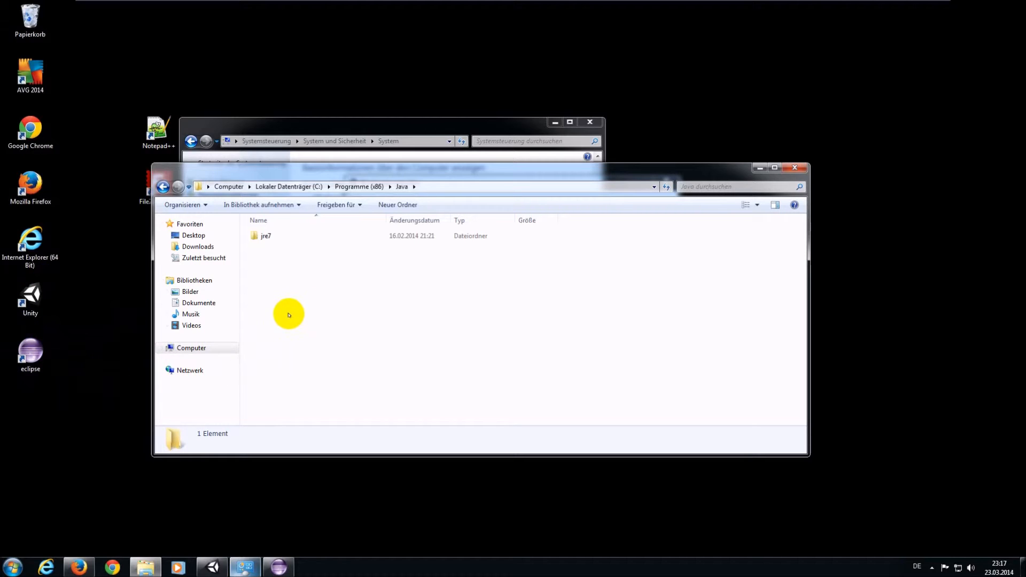
left_click(60, 356)
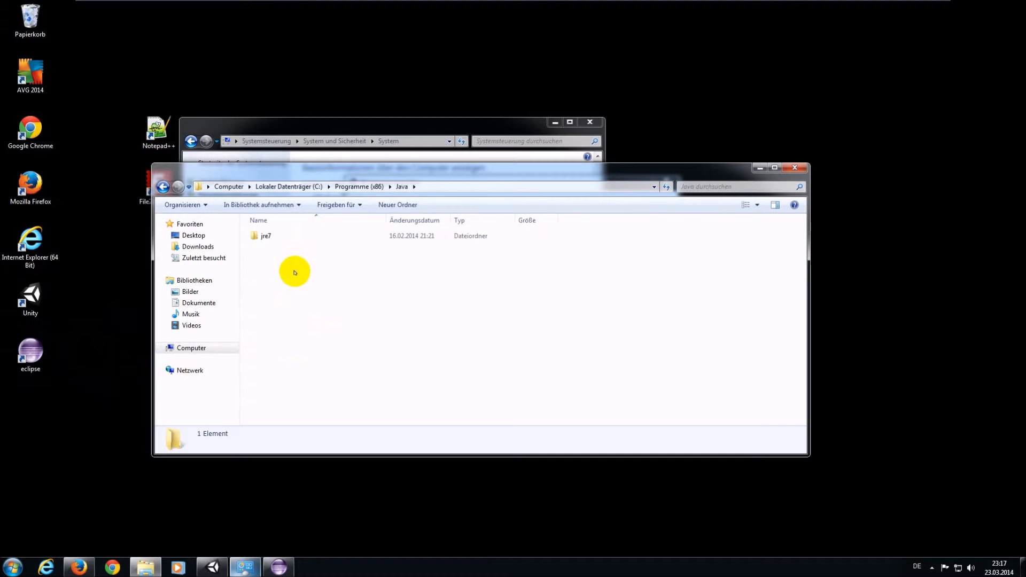
left_click(501, 50)
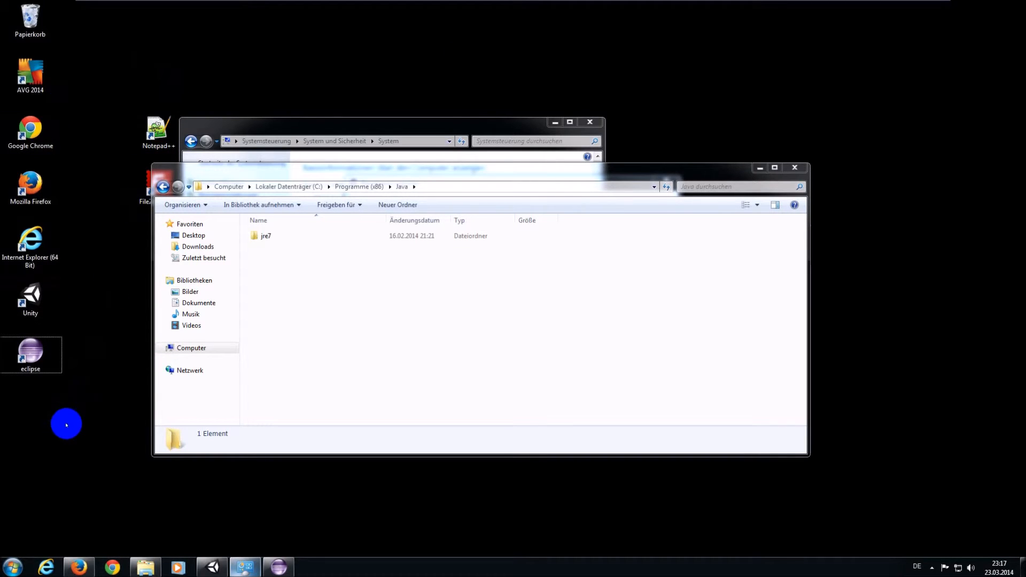
left_click(43, 362)
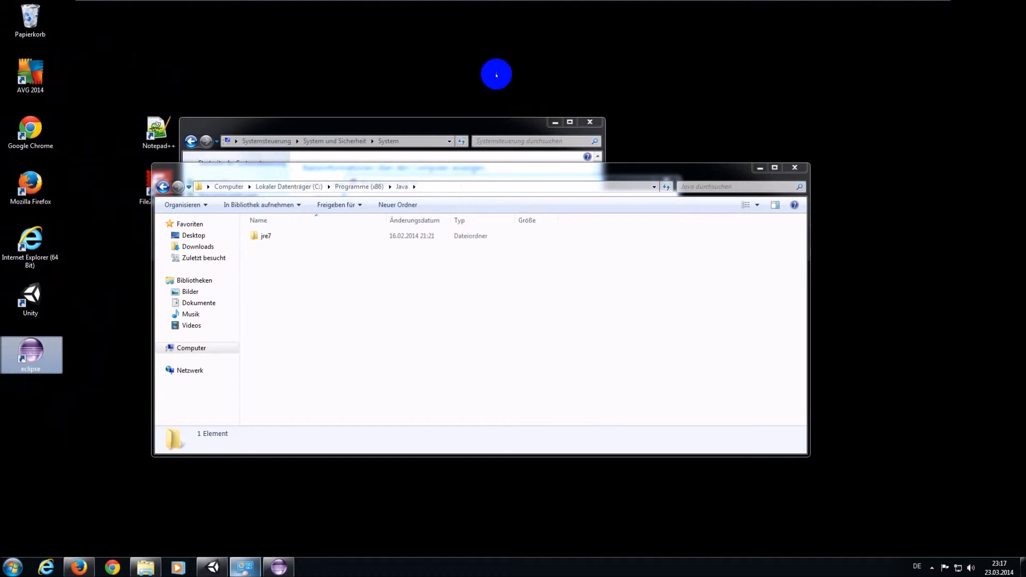
left_click(469, 111)
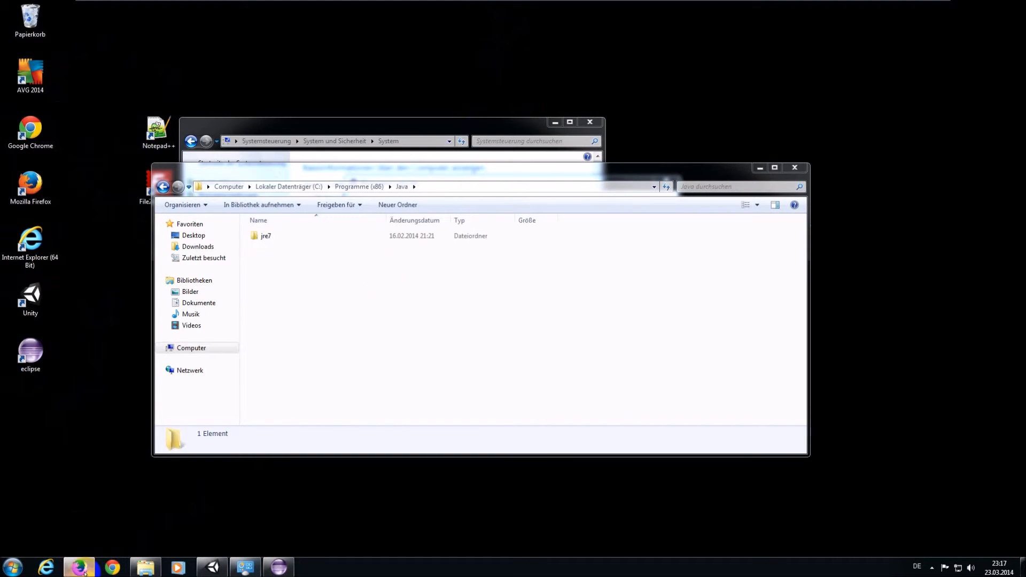
Step: Switch to Firefox and review the Java SE Development Kit 7u51 downloads on Oracle's page, highlighting the Windows x64 entry
left_click(80, 569)
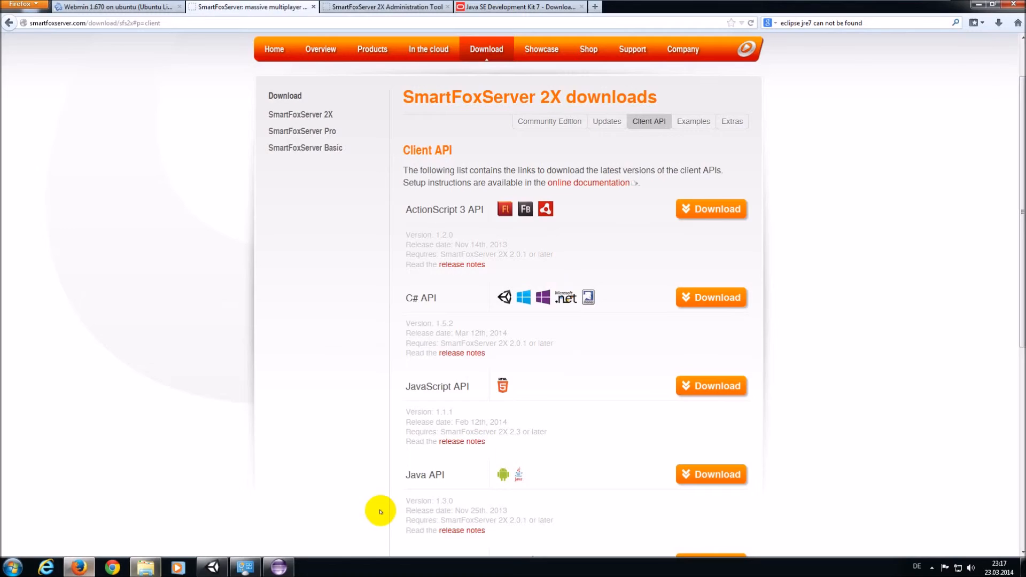
left_click(496, 8)
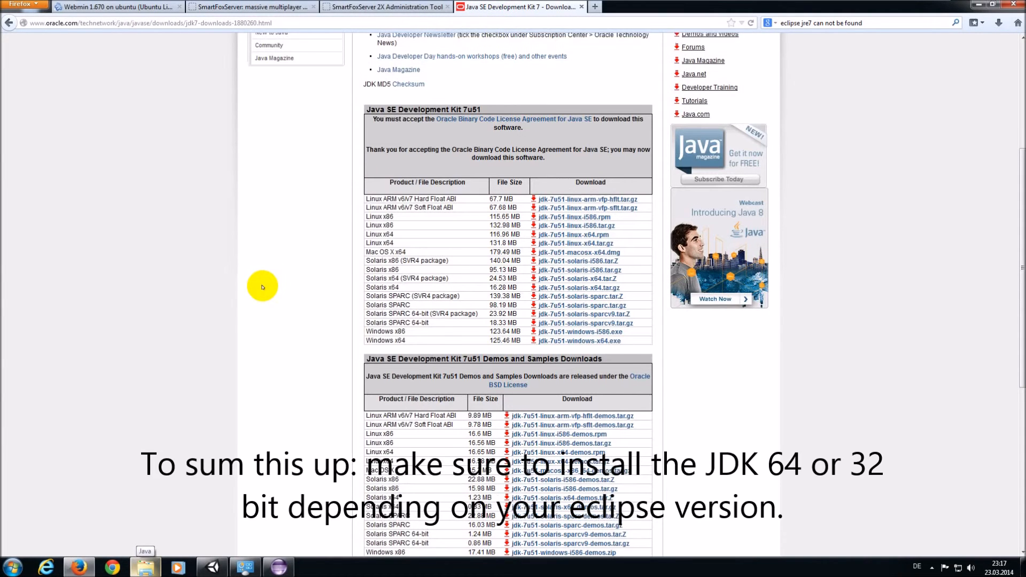
scroll(262, 287, "up", 2)
left_click_drag(399, 165, 458, 169)
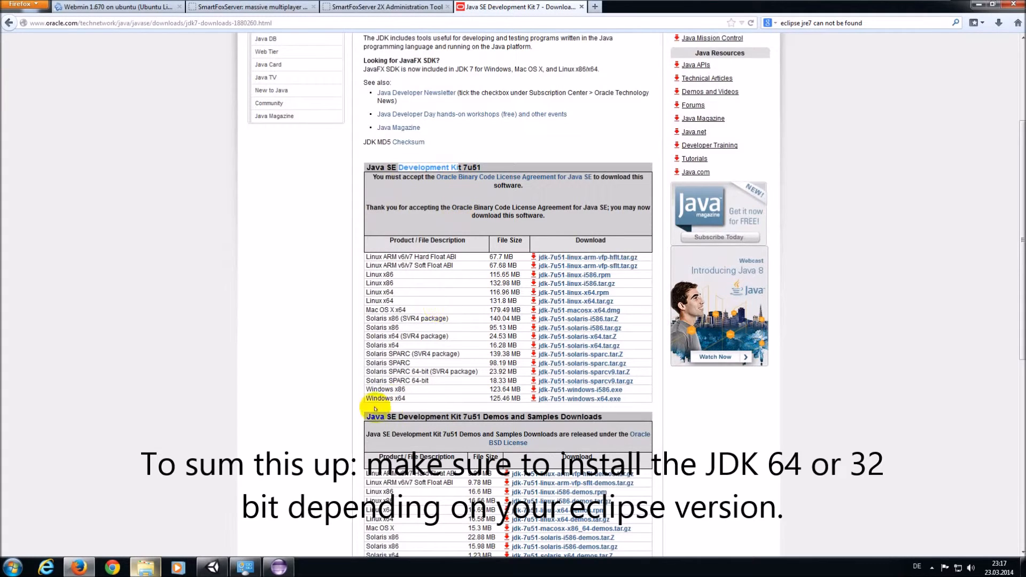
left_click_drag(366, 396, 645, 400)
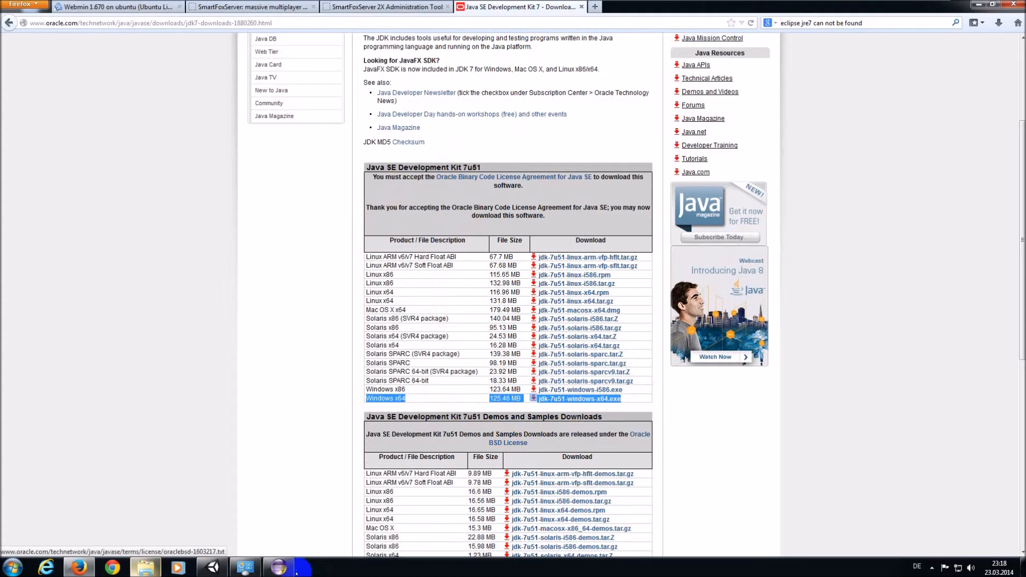
Step: Cancel Eclipse's pending workspace selection and minimize the browser
left_click(280, 568)
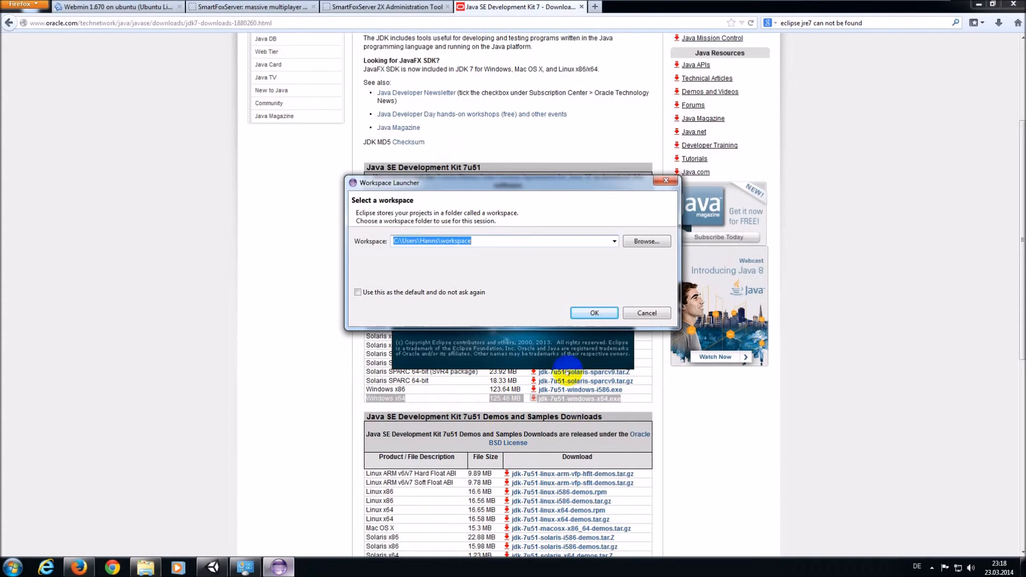
left_click(646, 313)
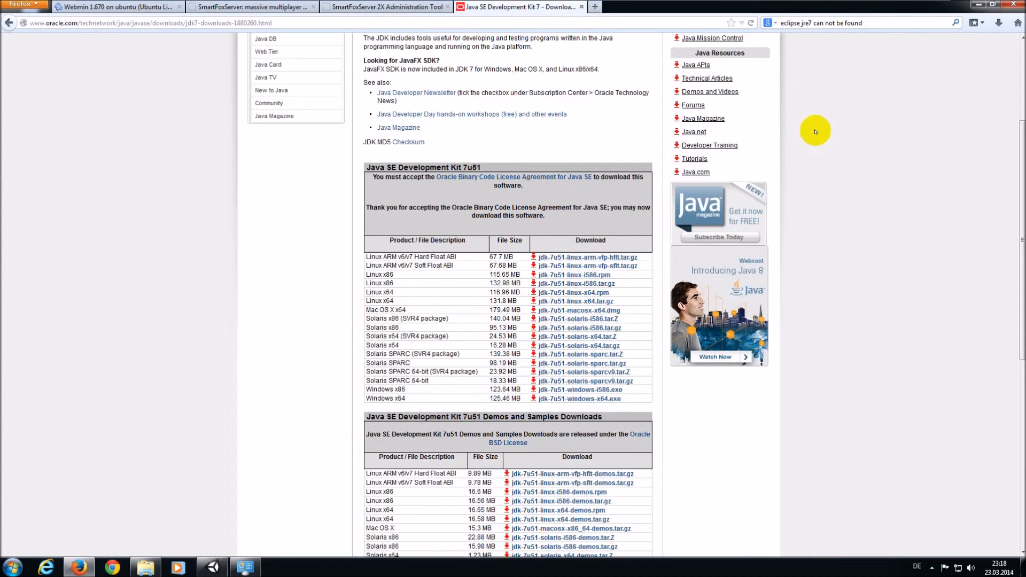
left_click(978, 4)
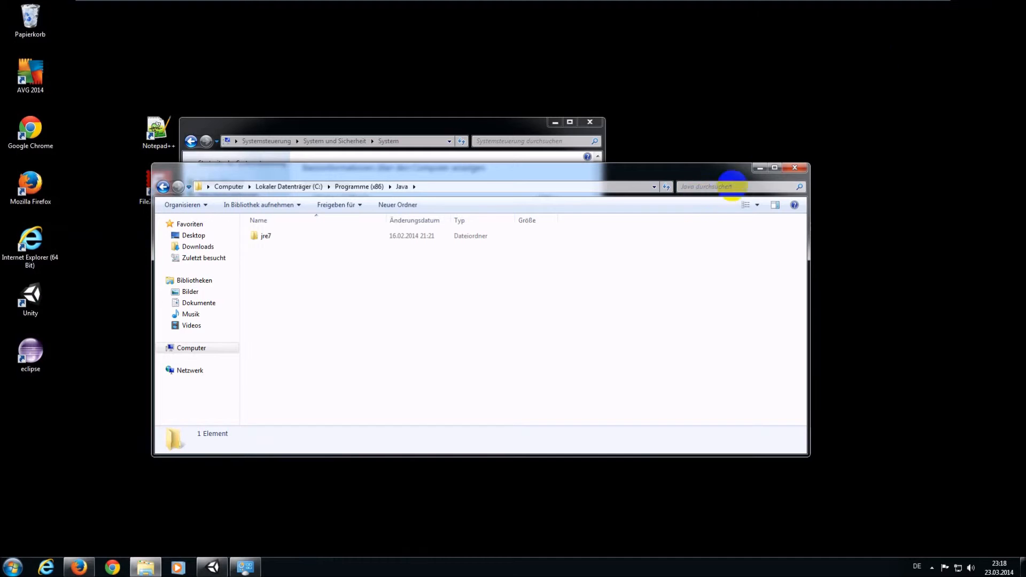
Step: Bring up the System window and open the environment variables from the advanced system settings
left_click_drag(624, 178, 660, 191)
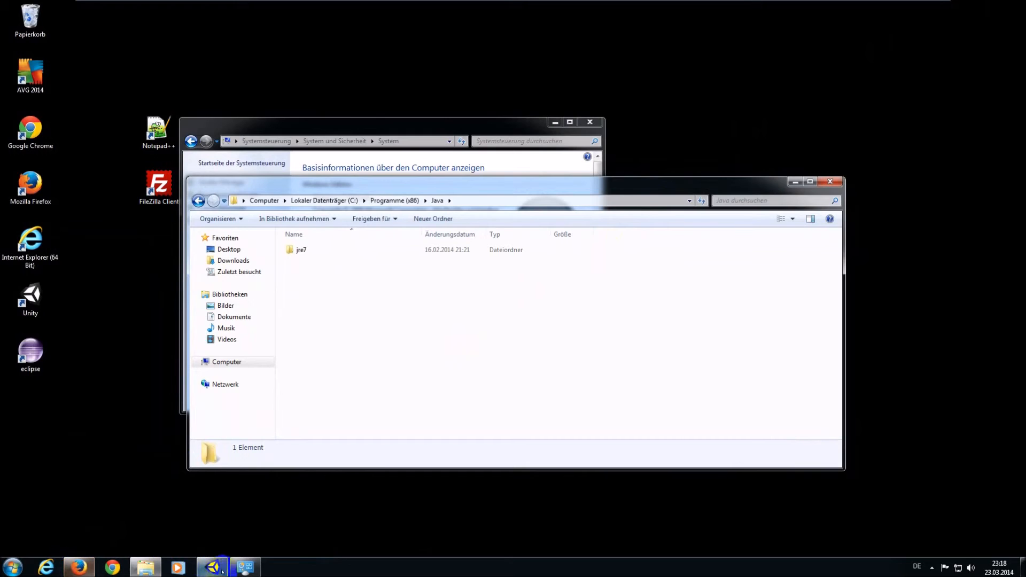
left_click(256, 567)
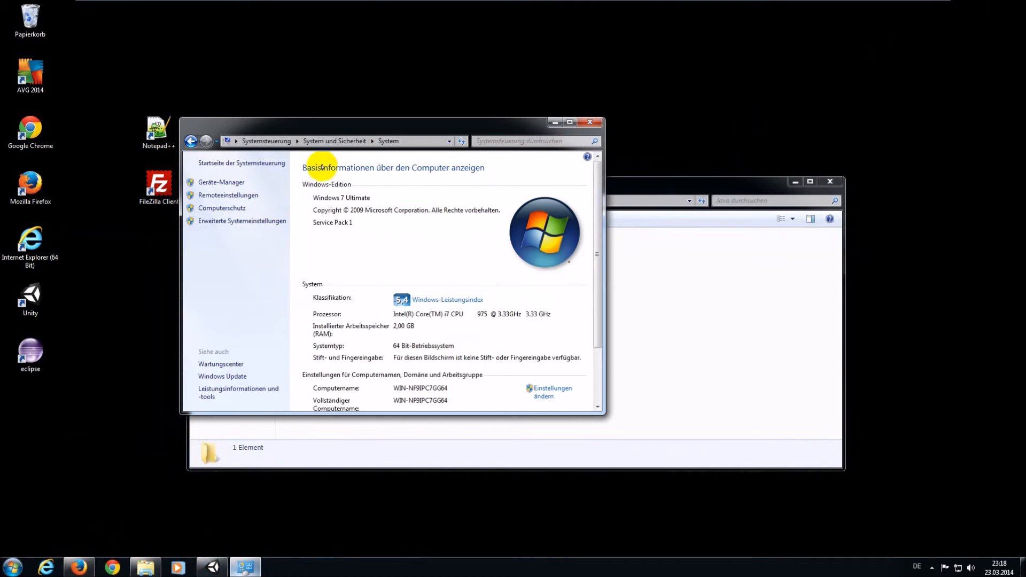
left_click(387, 141)
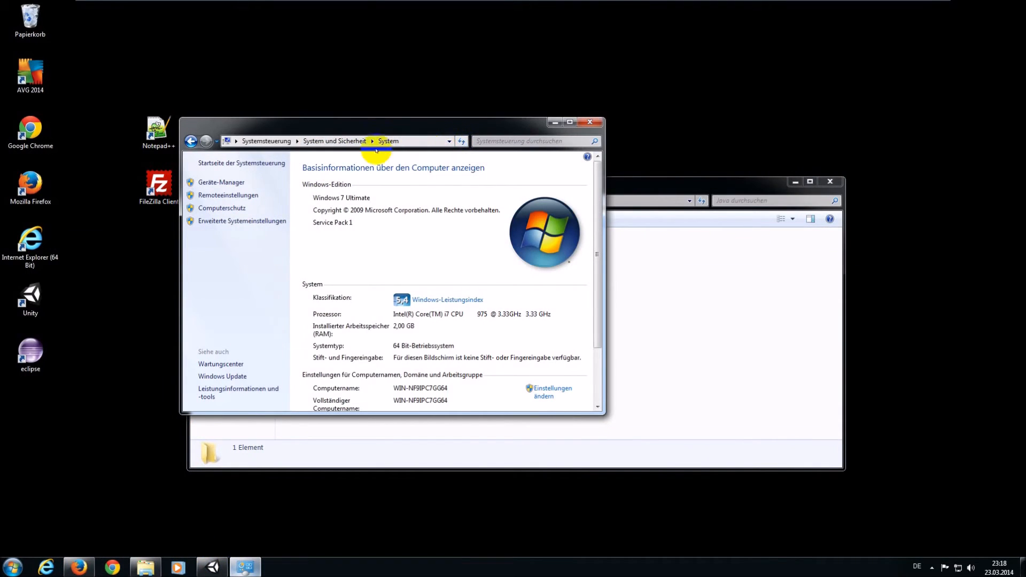
left_click(248, 221)
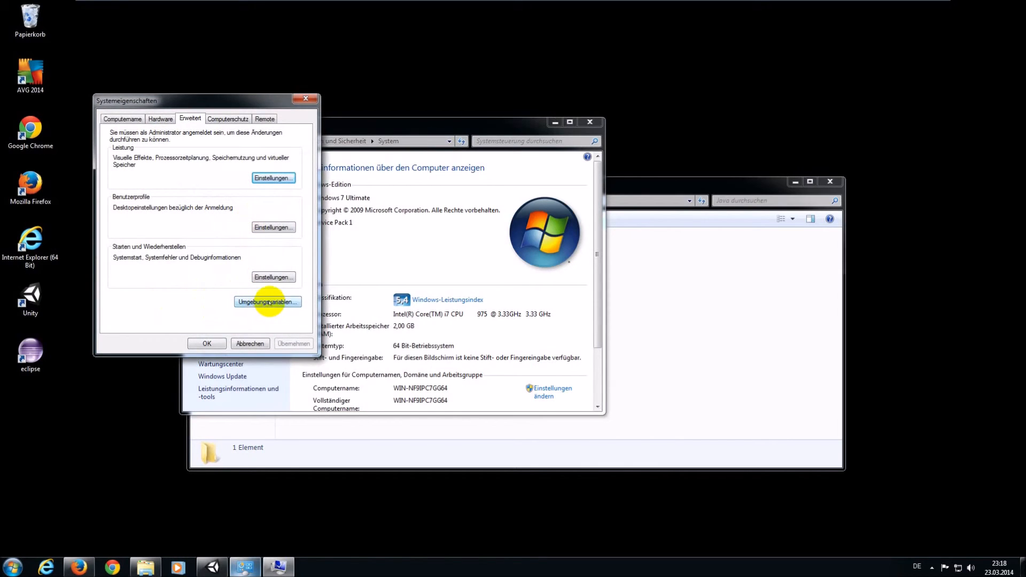
left_click(268, 302)
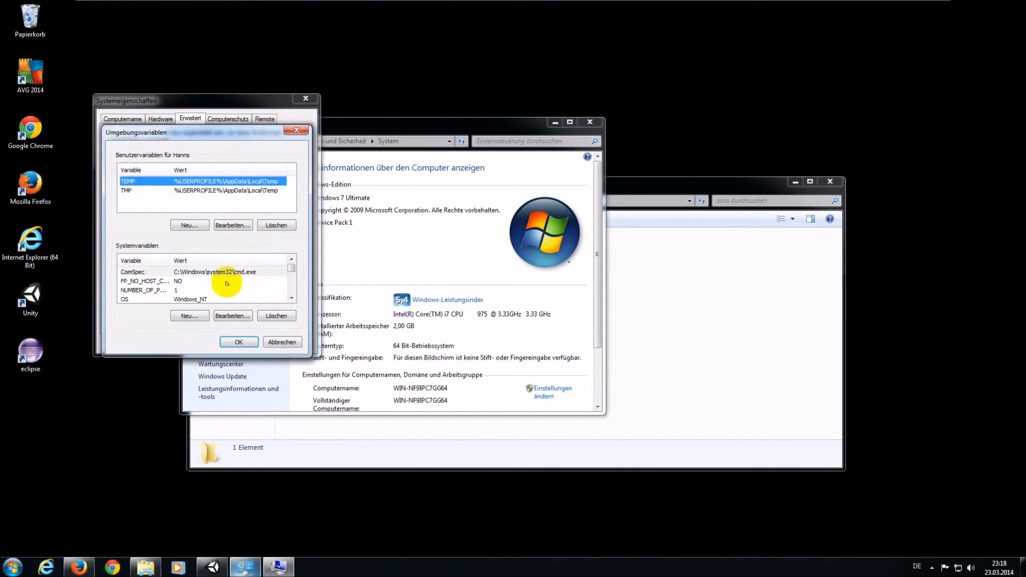
Step: Open the Path system variable, highlight its C:\Program Files (x86)\Java\jre7\bin entry for review, and cancel without changing it
left_click(153, 280)
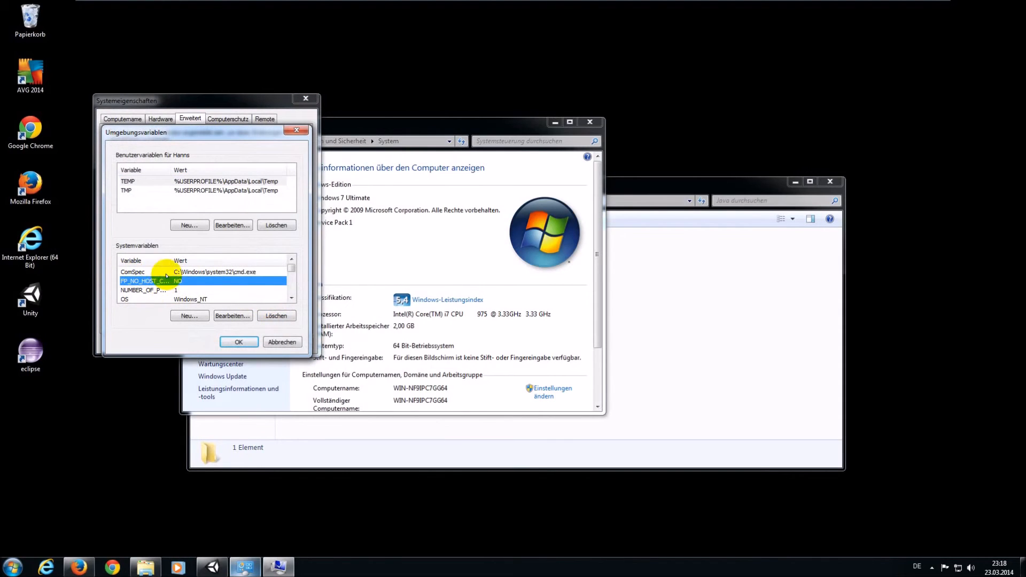
left_click(292, 298)
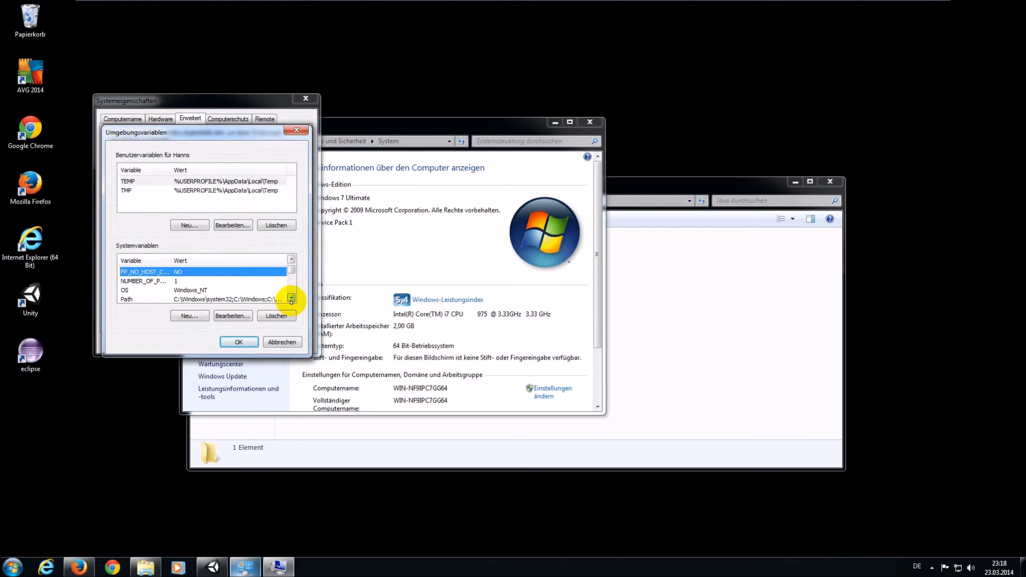
left_click(291, 298)
left_click(143, 290)
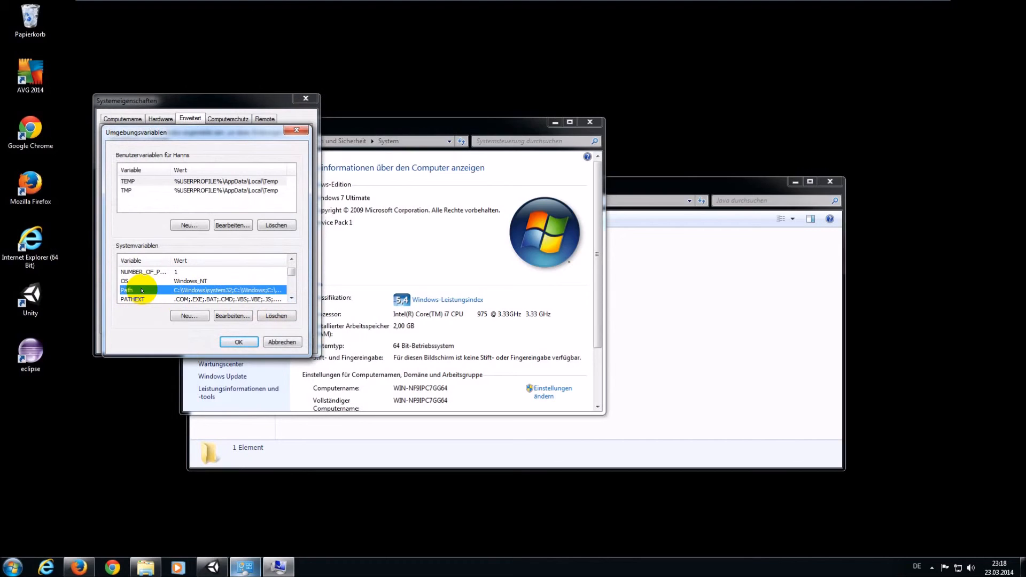
left_click(237, 316)
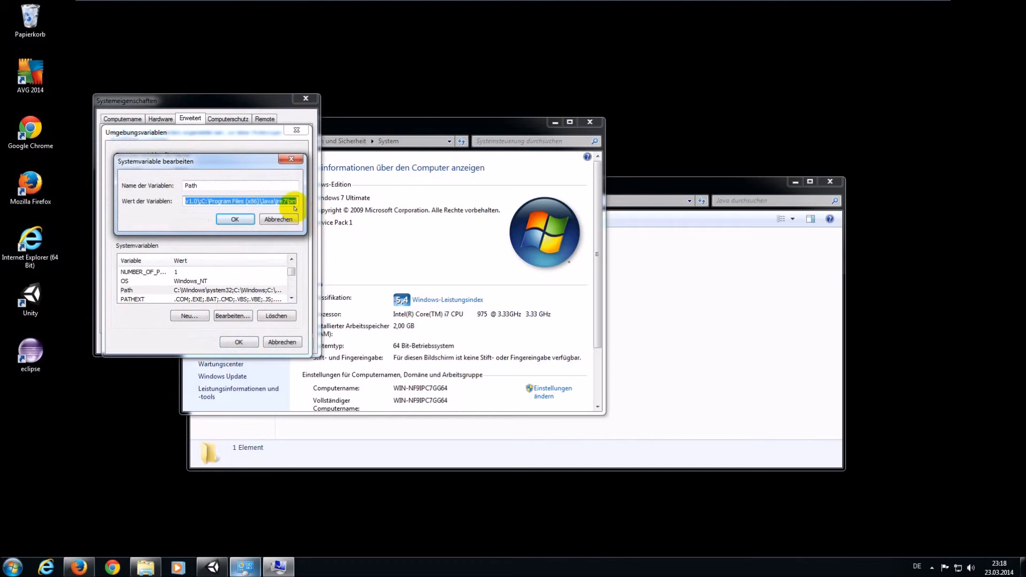
left_click(293, 202)
left_click_drag(204, 200, 315, 202)
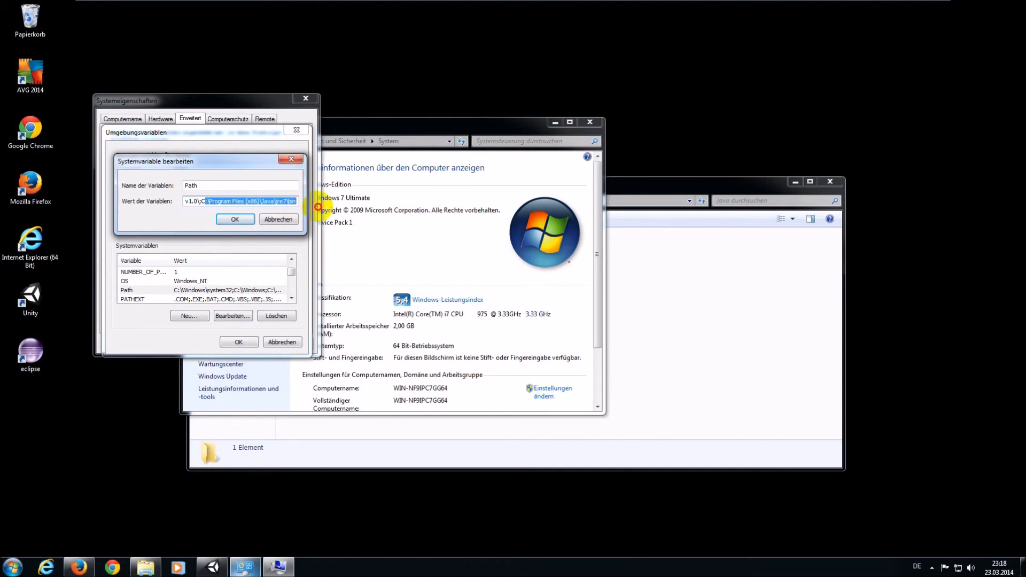
left_click(201, 201)
left_click_drag(201, 201, 323, 207)
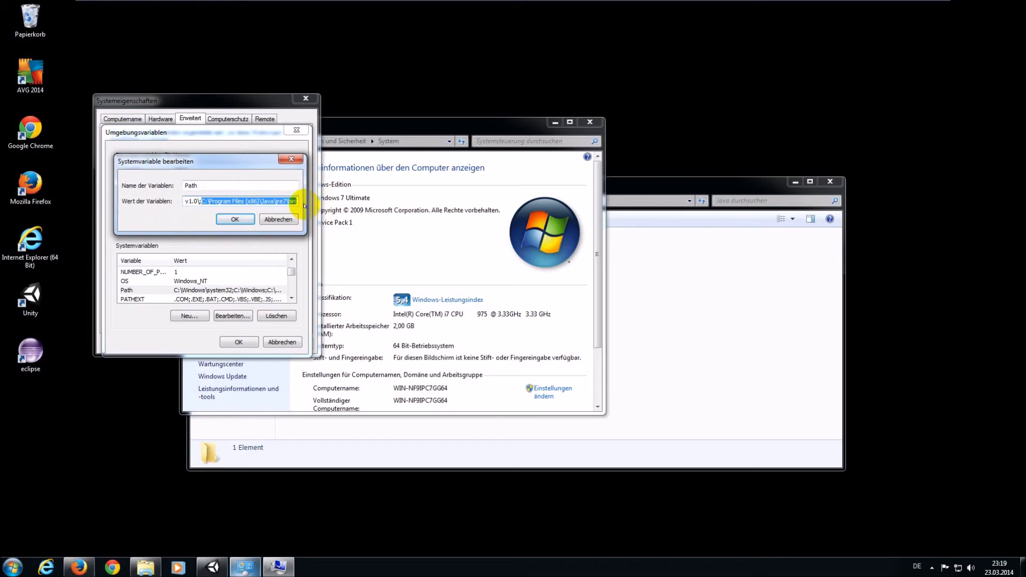
left_click(285, 220)
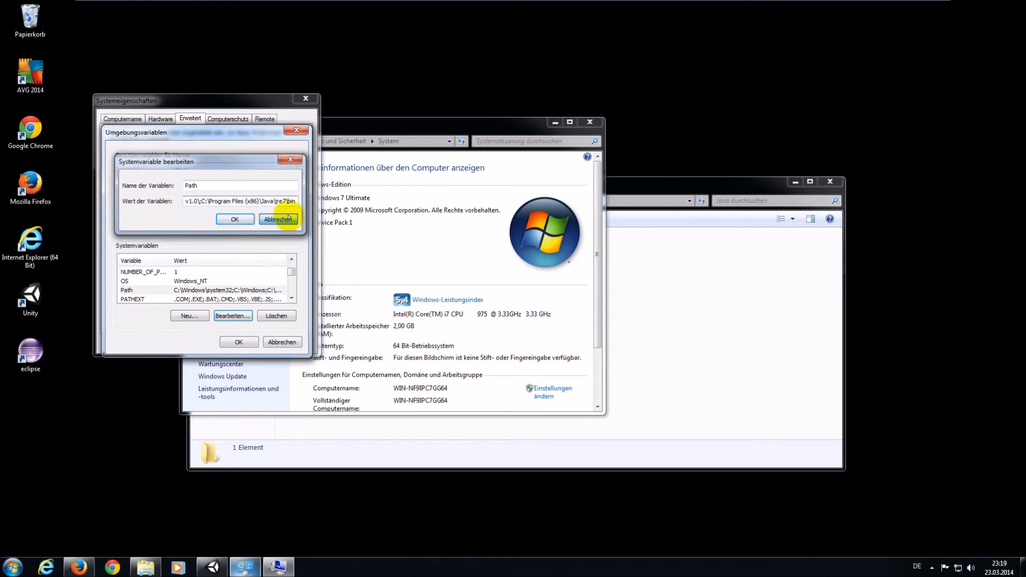
Step: Close the environment variables and system properties dialogs and move the System window clear of the Java folder window
left_click(298, 131)
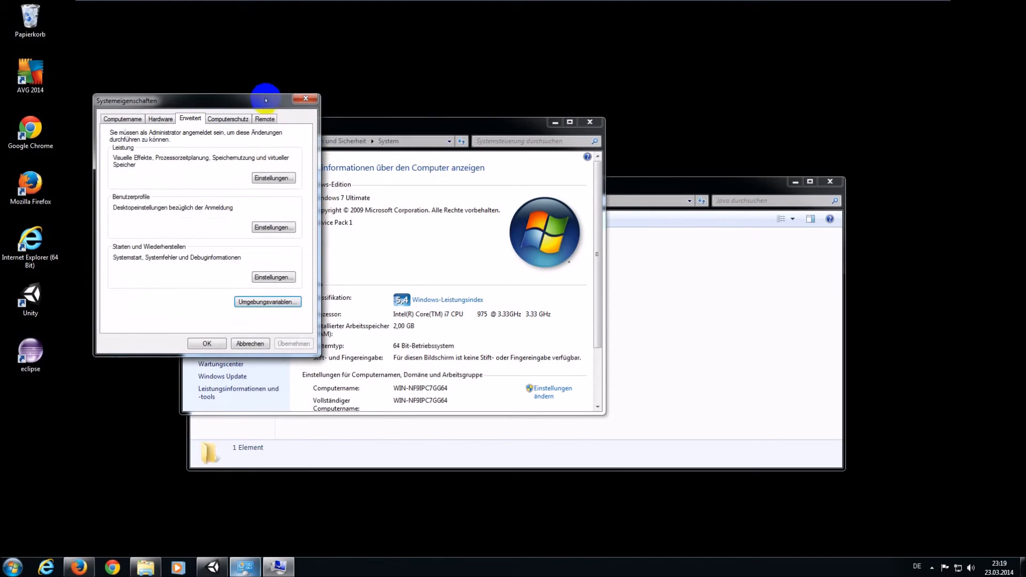
left_click_drag(269, 106, 309, 112)
left_click(347, 104)
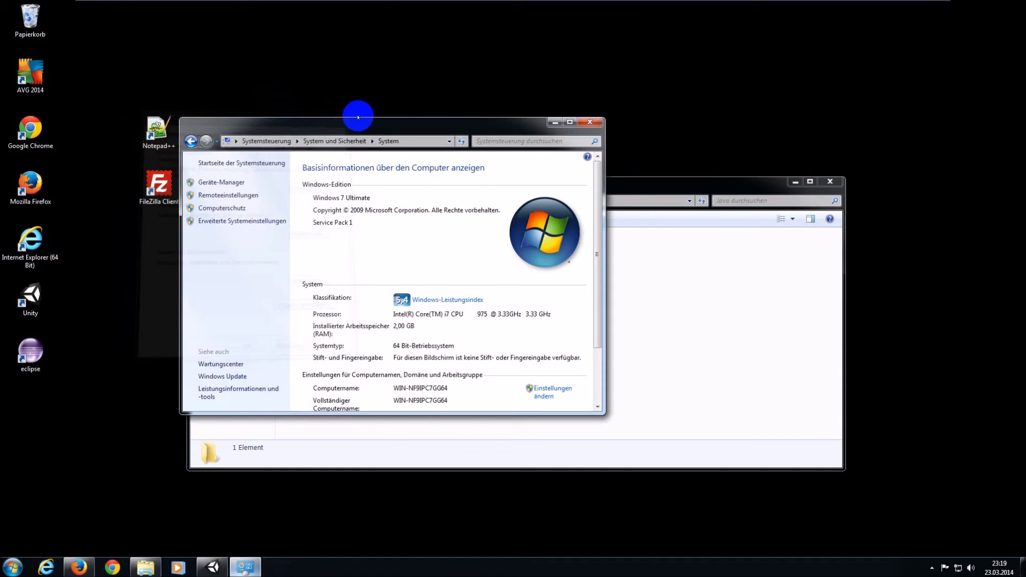
left_click_drag(355, 124, 233, 84)
Step: Browse from the Java folder through jre7 and bin into client to check for jvm.dll, and close the folder window
left_click(524, 181)
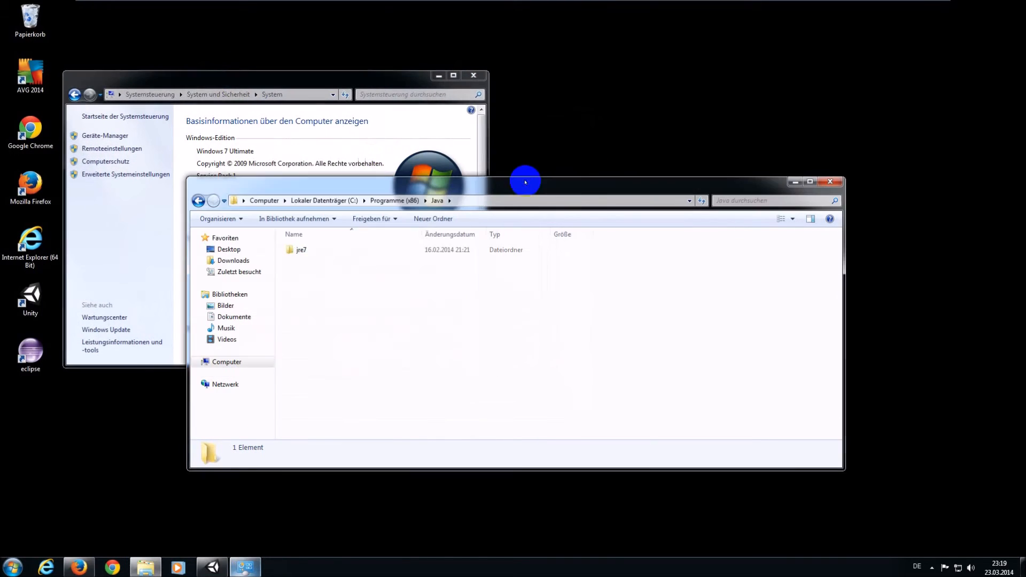
double_click(306, 250)
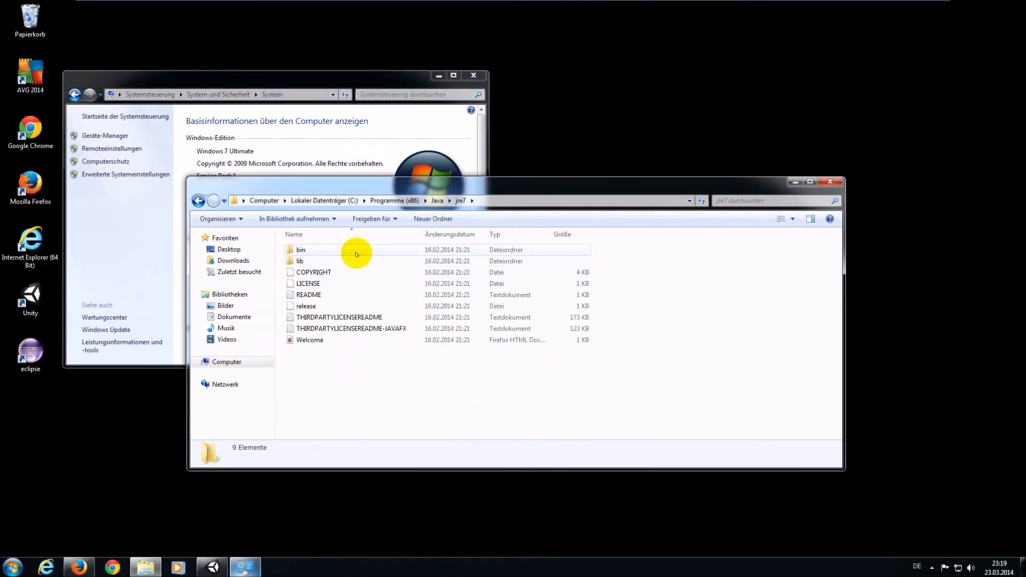
double_click(331, 249)
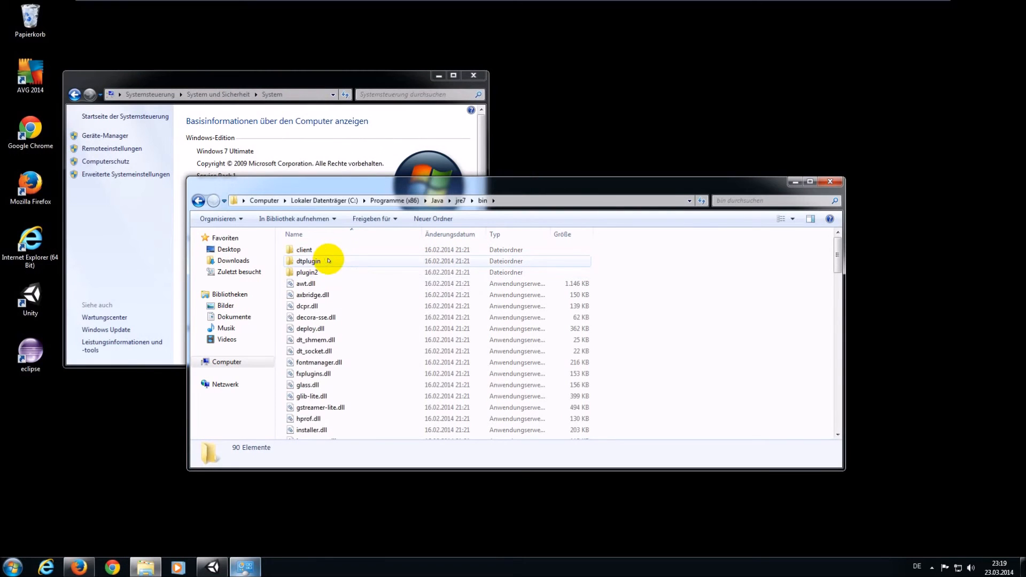
double_click(327, 252)
left_click(346, 260)
left_click(388, 308)
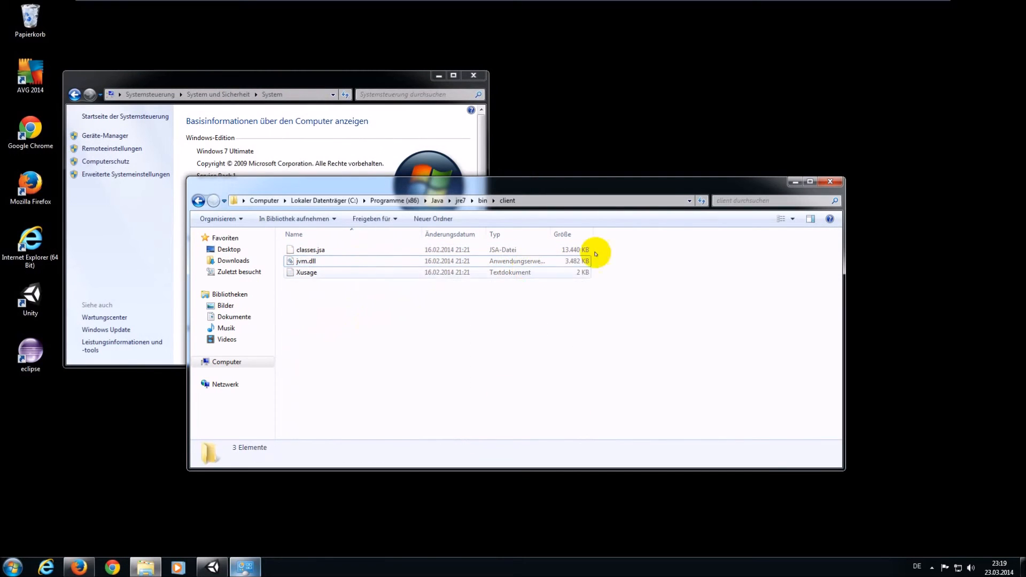
left_click(828, 182)
left_click_drag(294, 75, 424, 122)
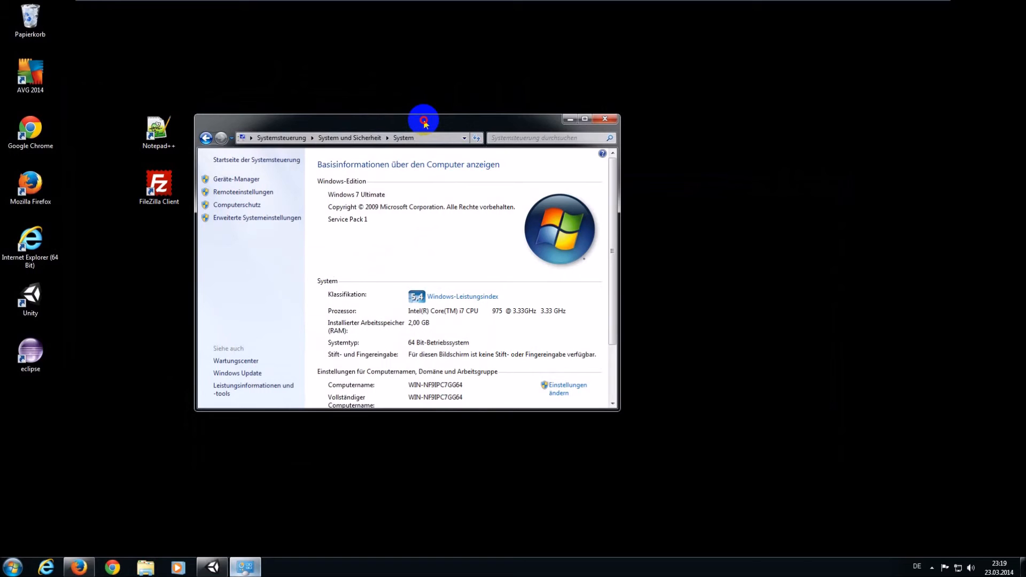
left_click(31, 352)
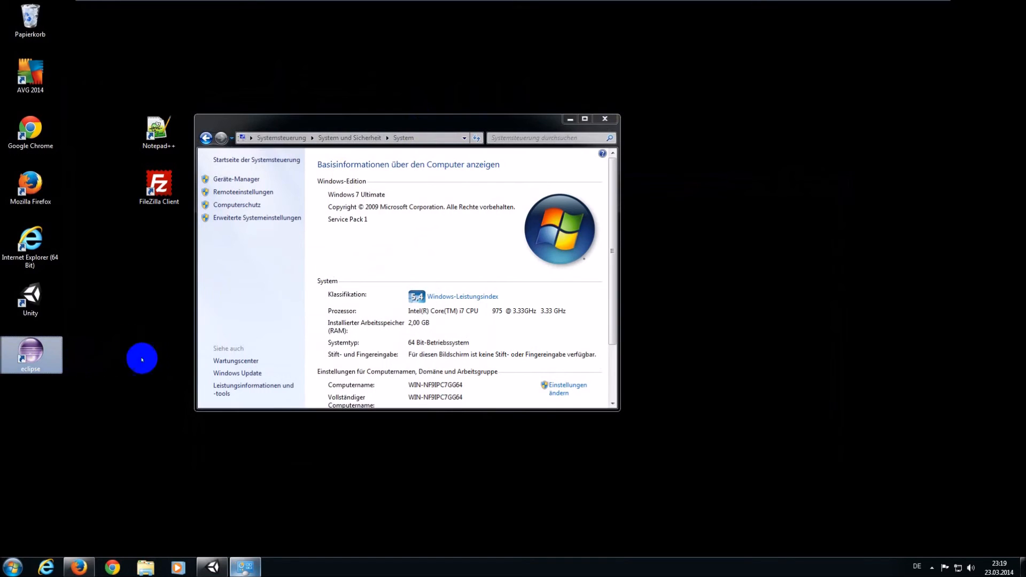
mouse_move(770, 3)
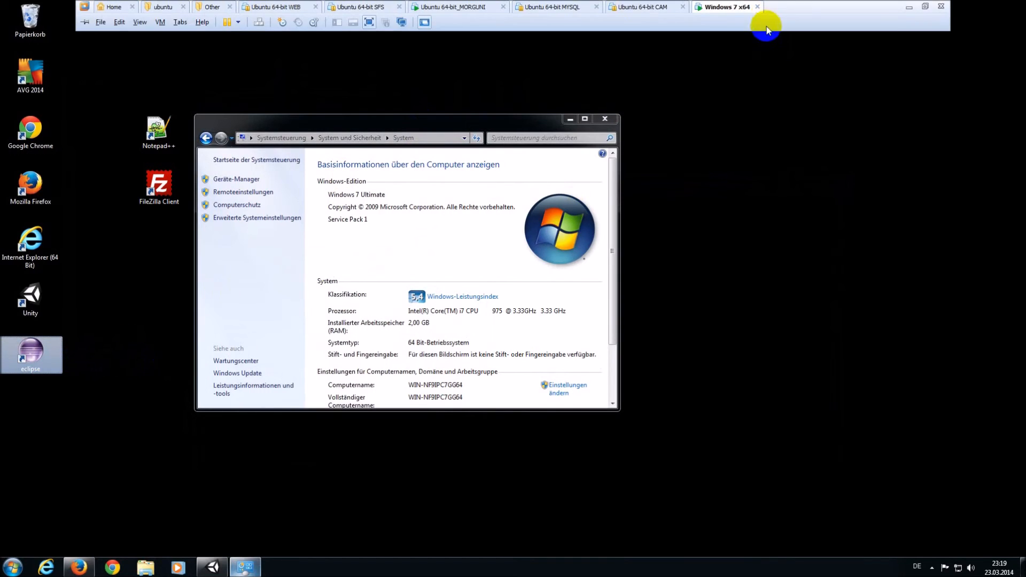
Step: Switch to Firefox and review Oracle's Java SE Development Kit 7 downloads page, including the 7u51 file list
left_click(90, 558)
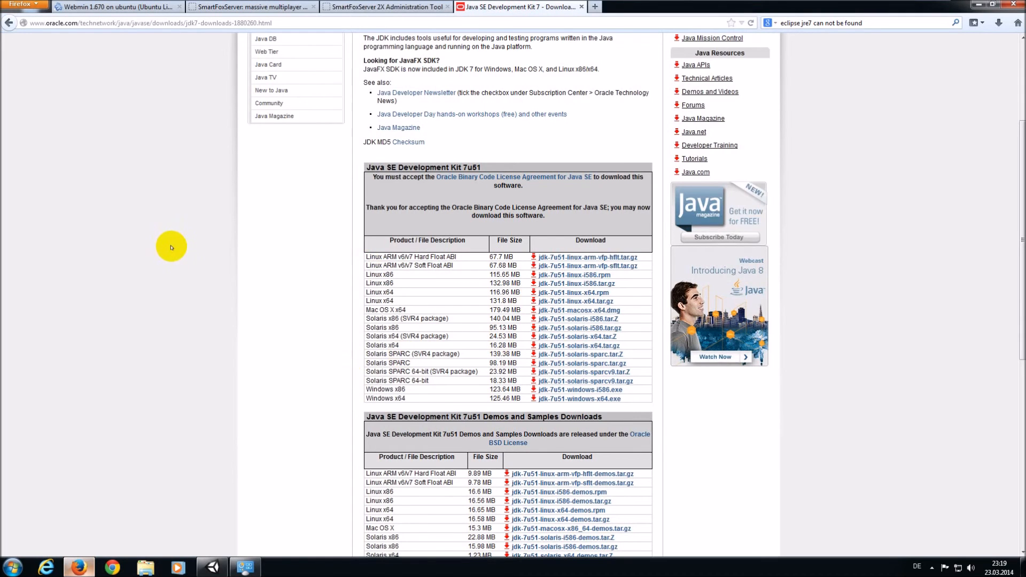
scroll(172, 247, "up", 5)
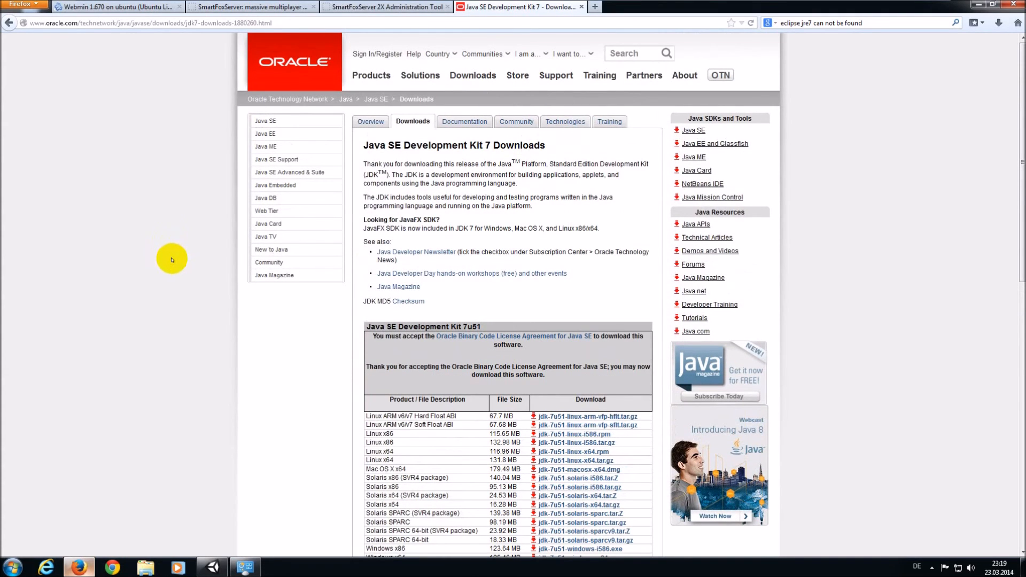
scroll(174, 257, "down", 5)
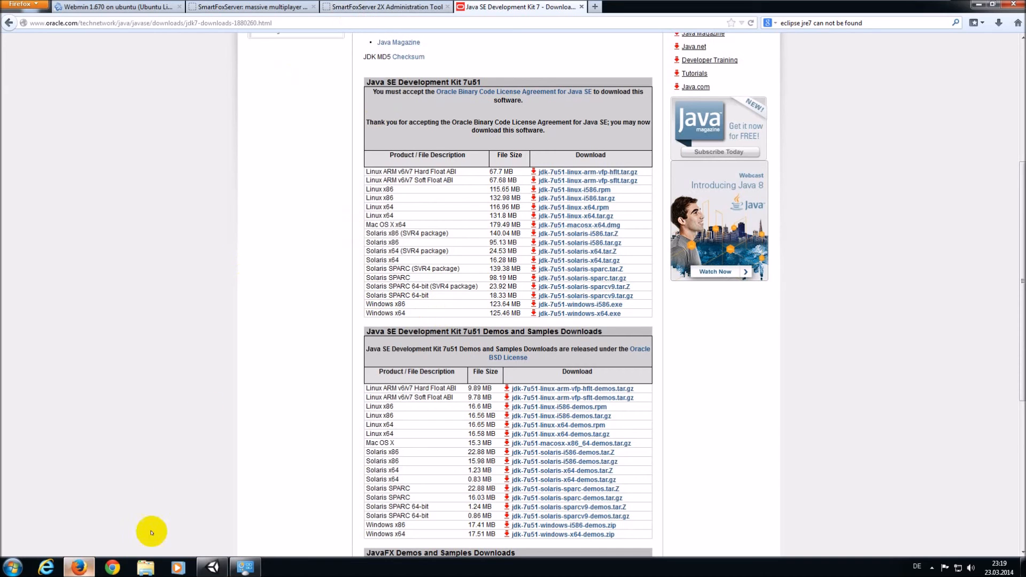
left_click(145, 566)
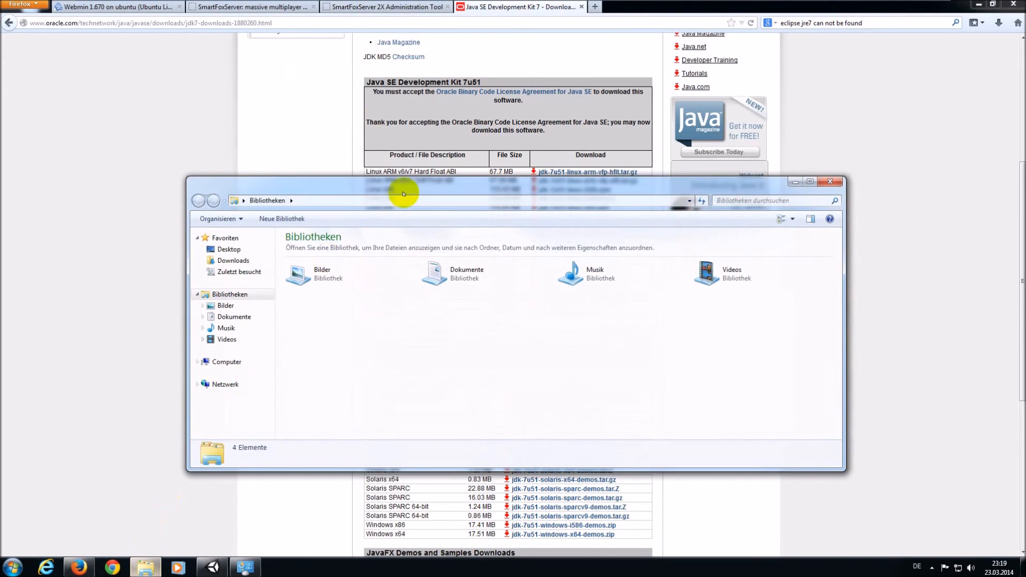
left_click_drag(454, 188, 475, 206)
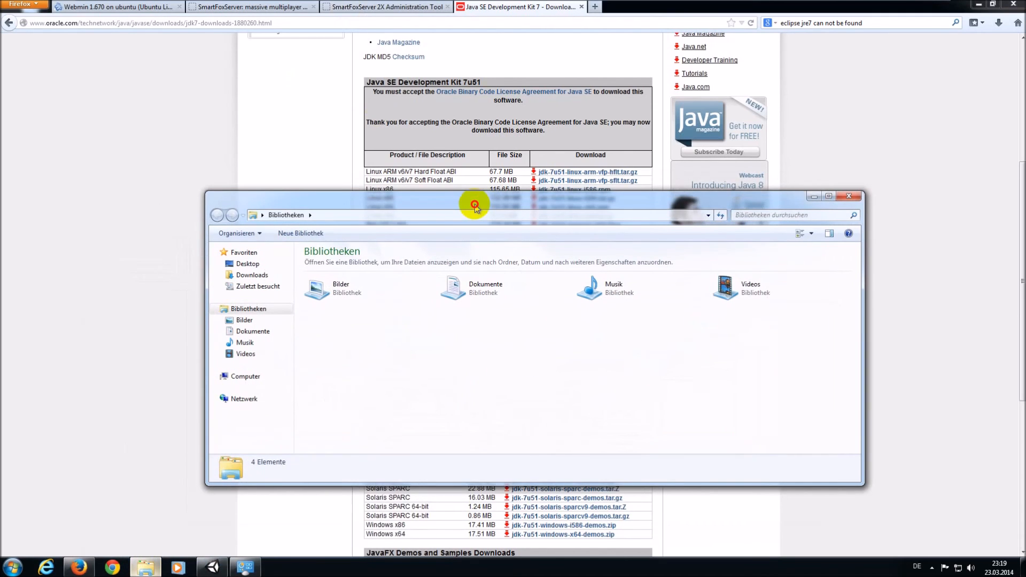
left_click_drag(474, 206, 435, 252)
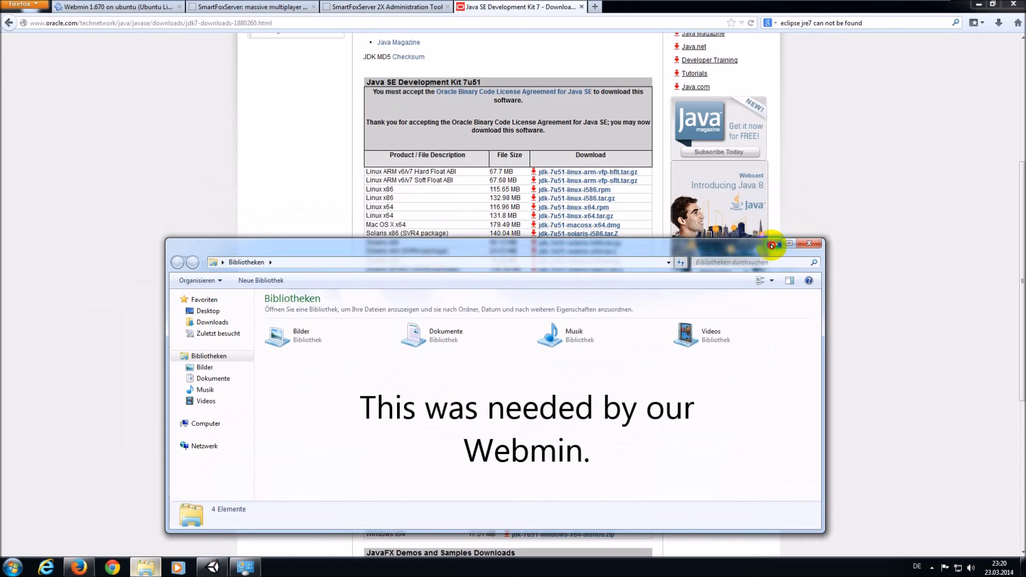
left_click(772, 245)
Step: Highlight the Windows x64 row with jdk-7u51-windows-x64.exe in the Java SE Development Kit 7u51 table
left_click_drag(640, 321, 358, 315)
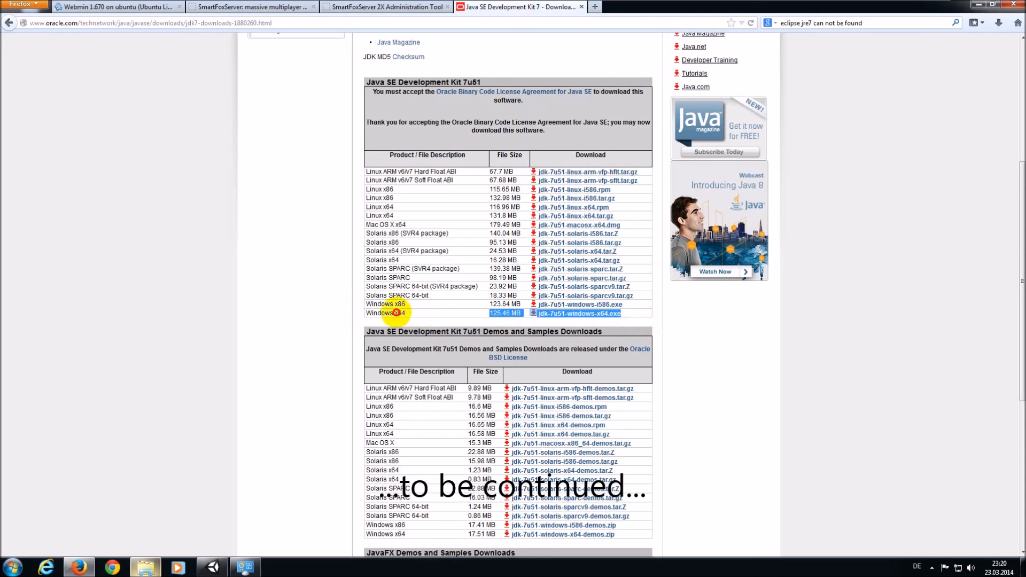
left_click_drag(338, 309, 356, 313)
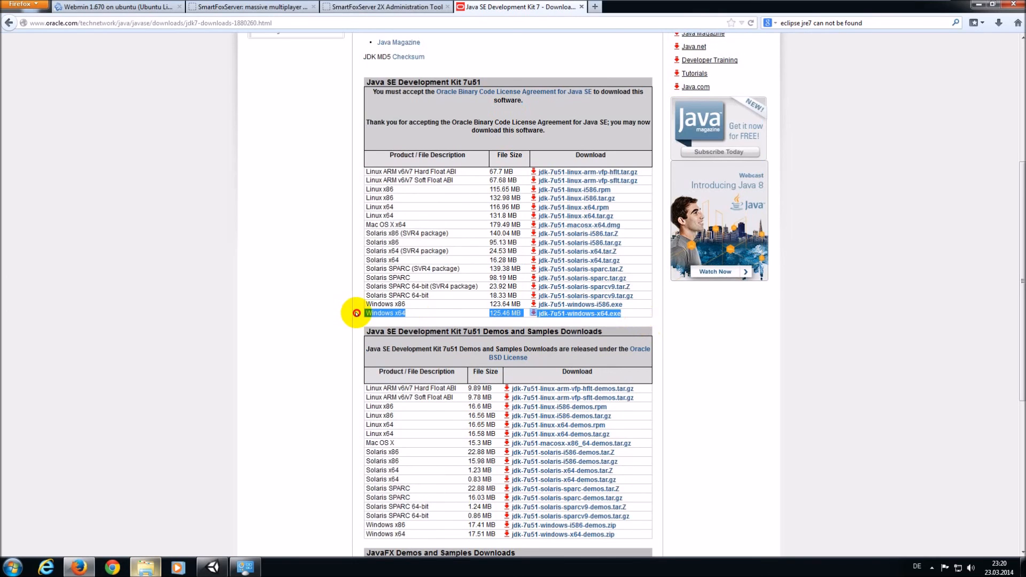